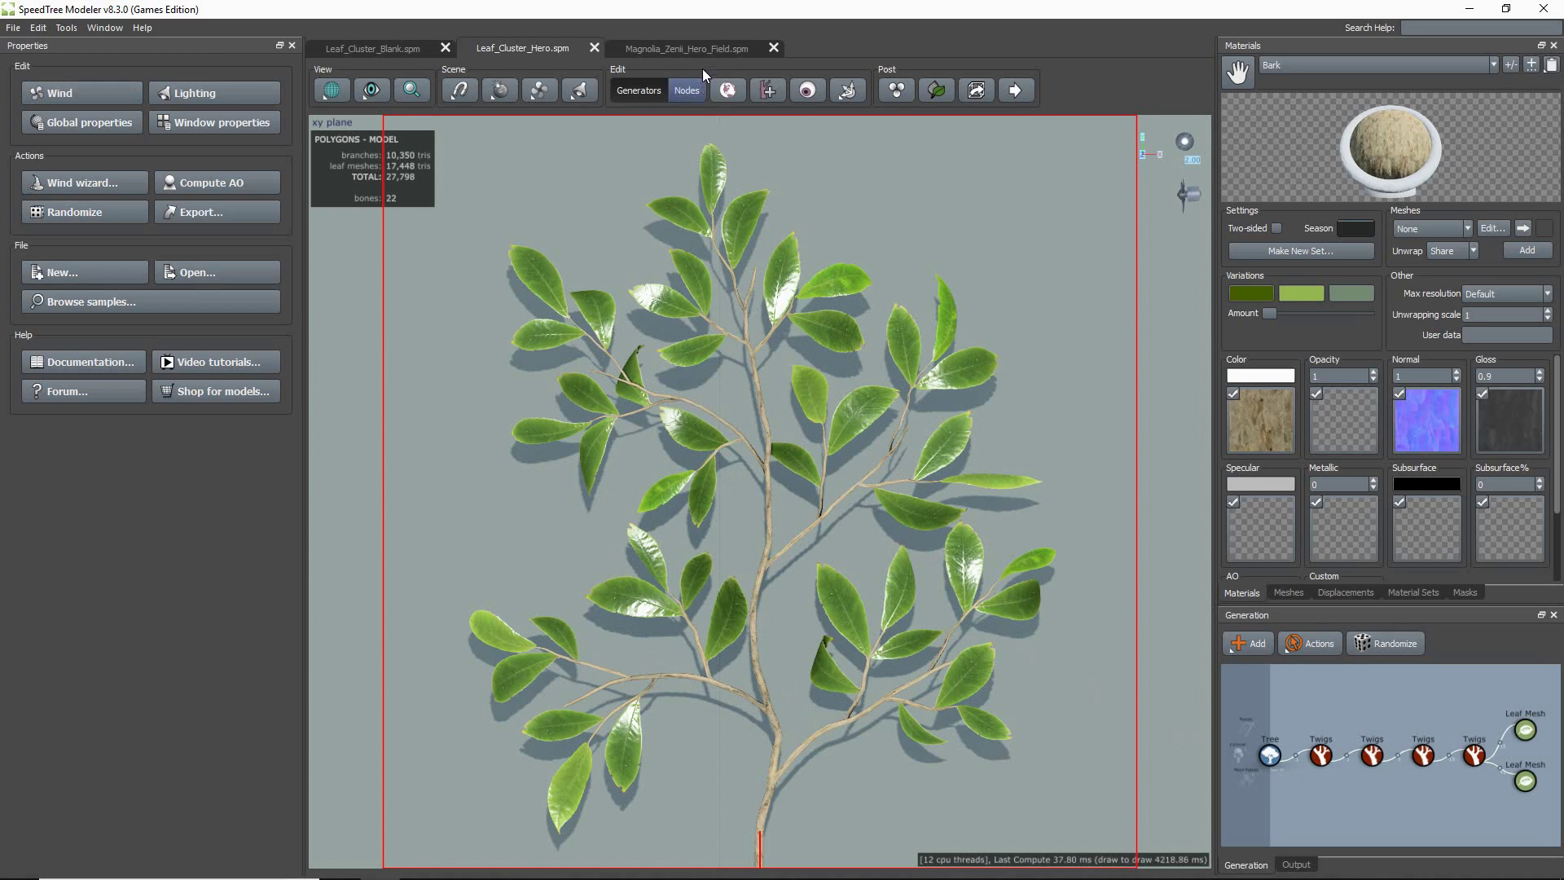
- Preview the Magnolia_Zenii_Hero_Field model's seasonal change from spring to winter
click(688, 49)
click(721, 91)
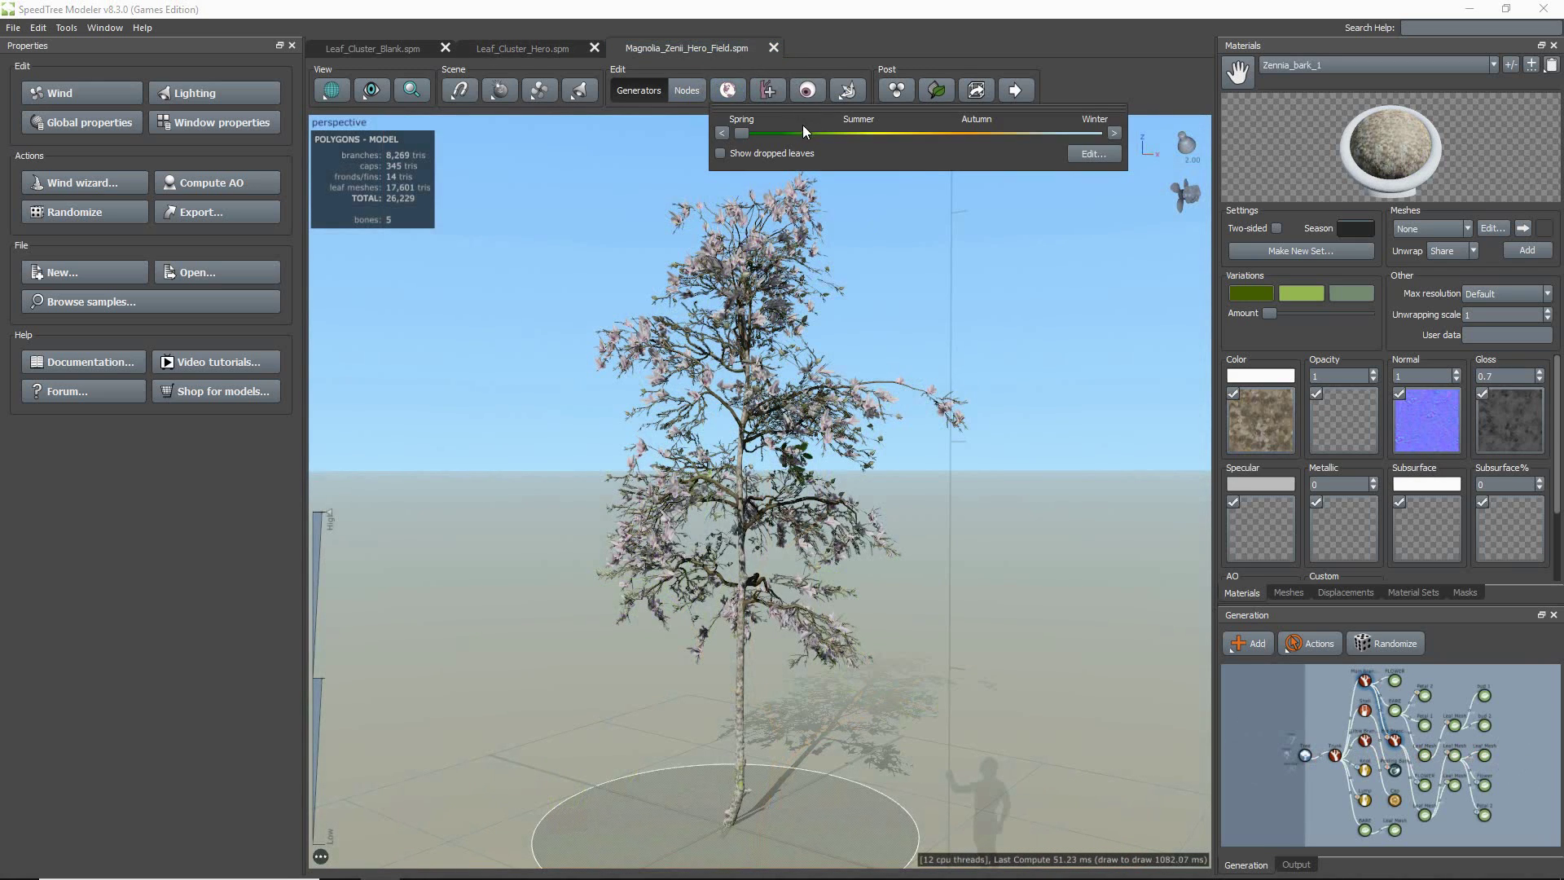
drag(803, 125, 1102, 155)
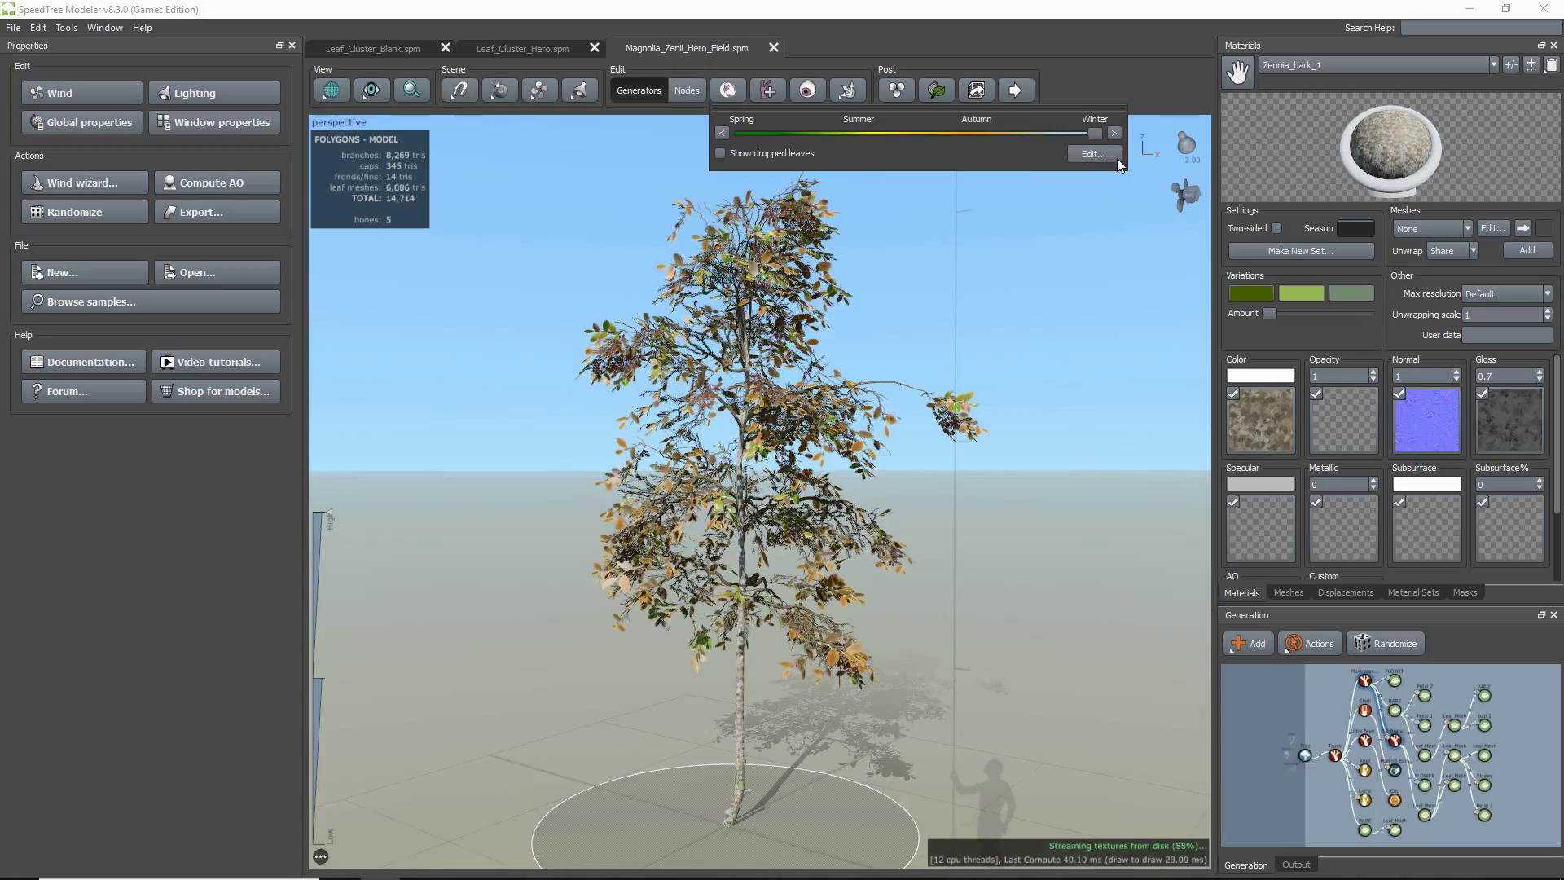
drag(1098, 378, 1067, 366)
scroll(1041, 395, up, 5)
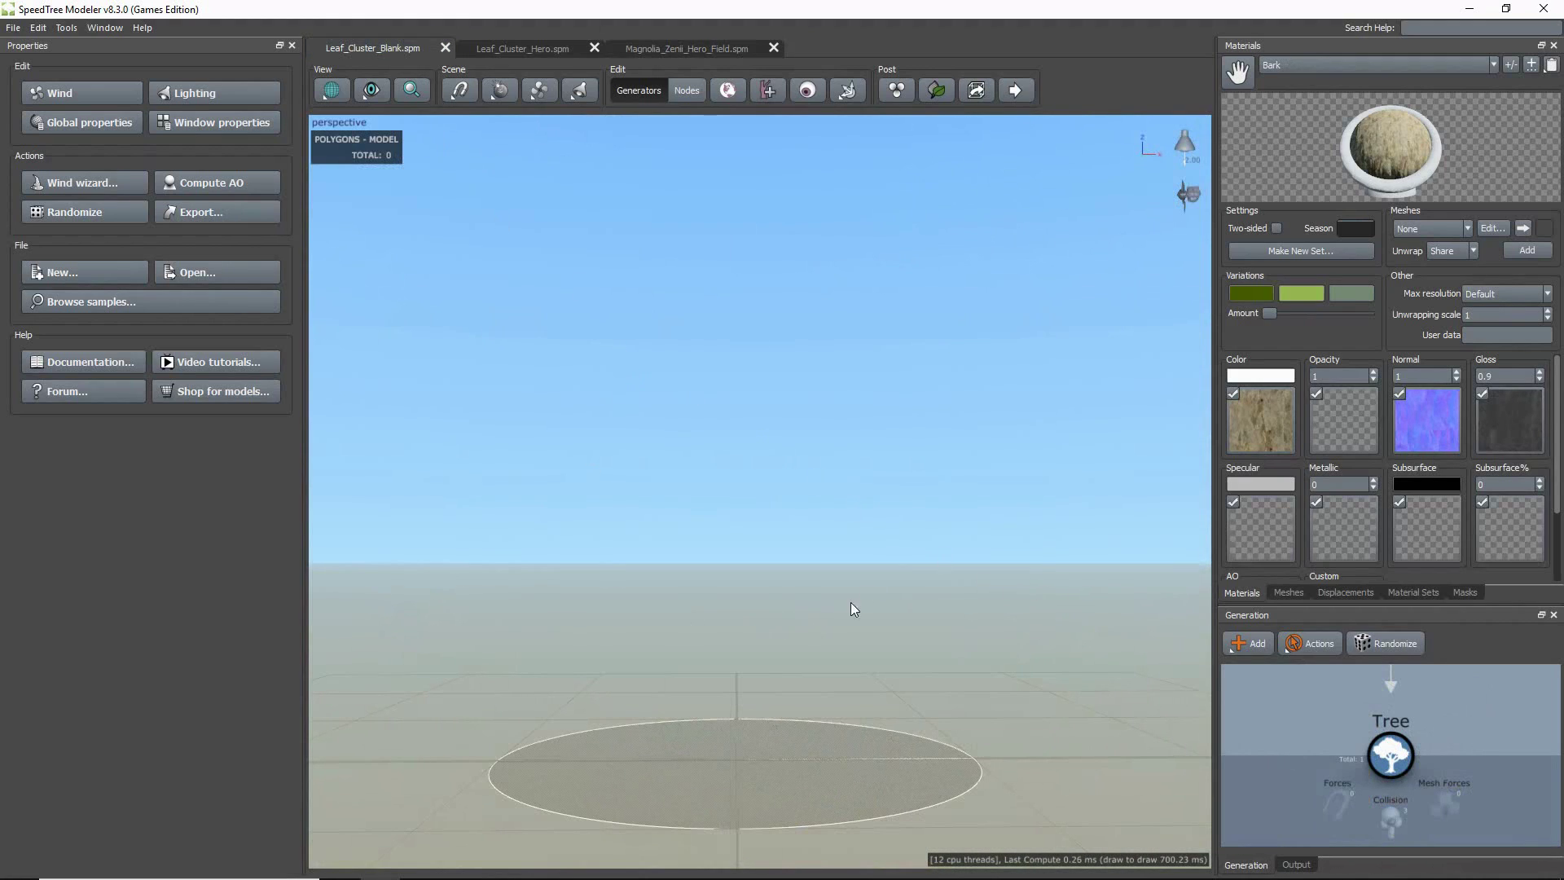
- Add a Trunk generator to the tree and a single Branch generator to the trunk
click(1390, 754)
right_click(1390, 753)
mouse_move(1391, 376)
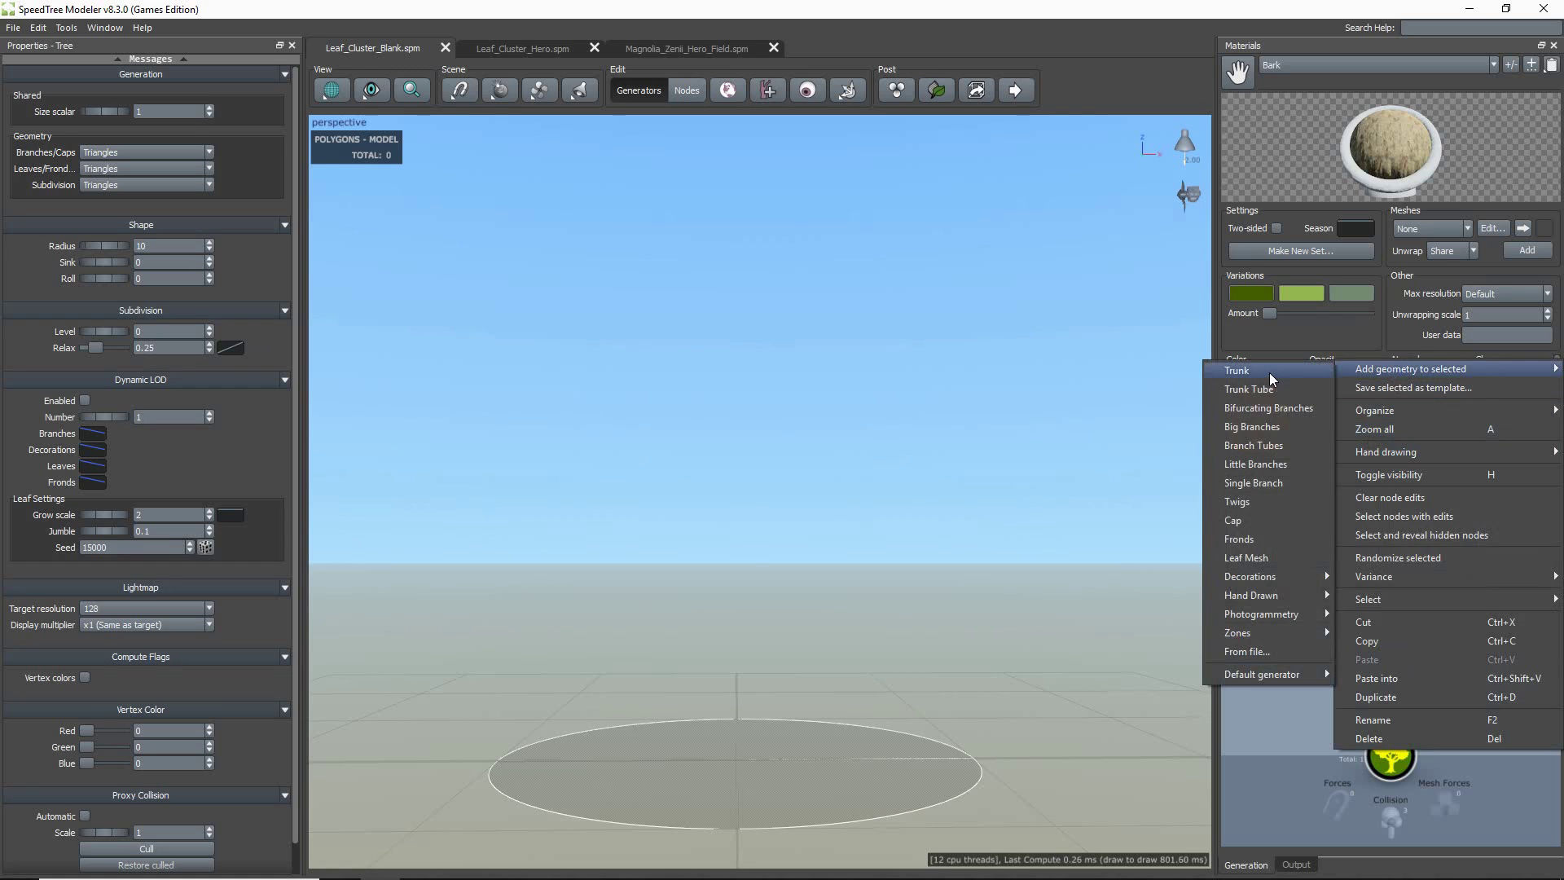
click(1269, 373)
right_click(1448, 755)
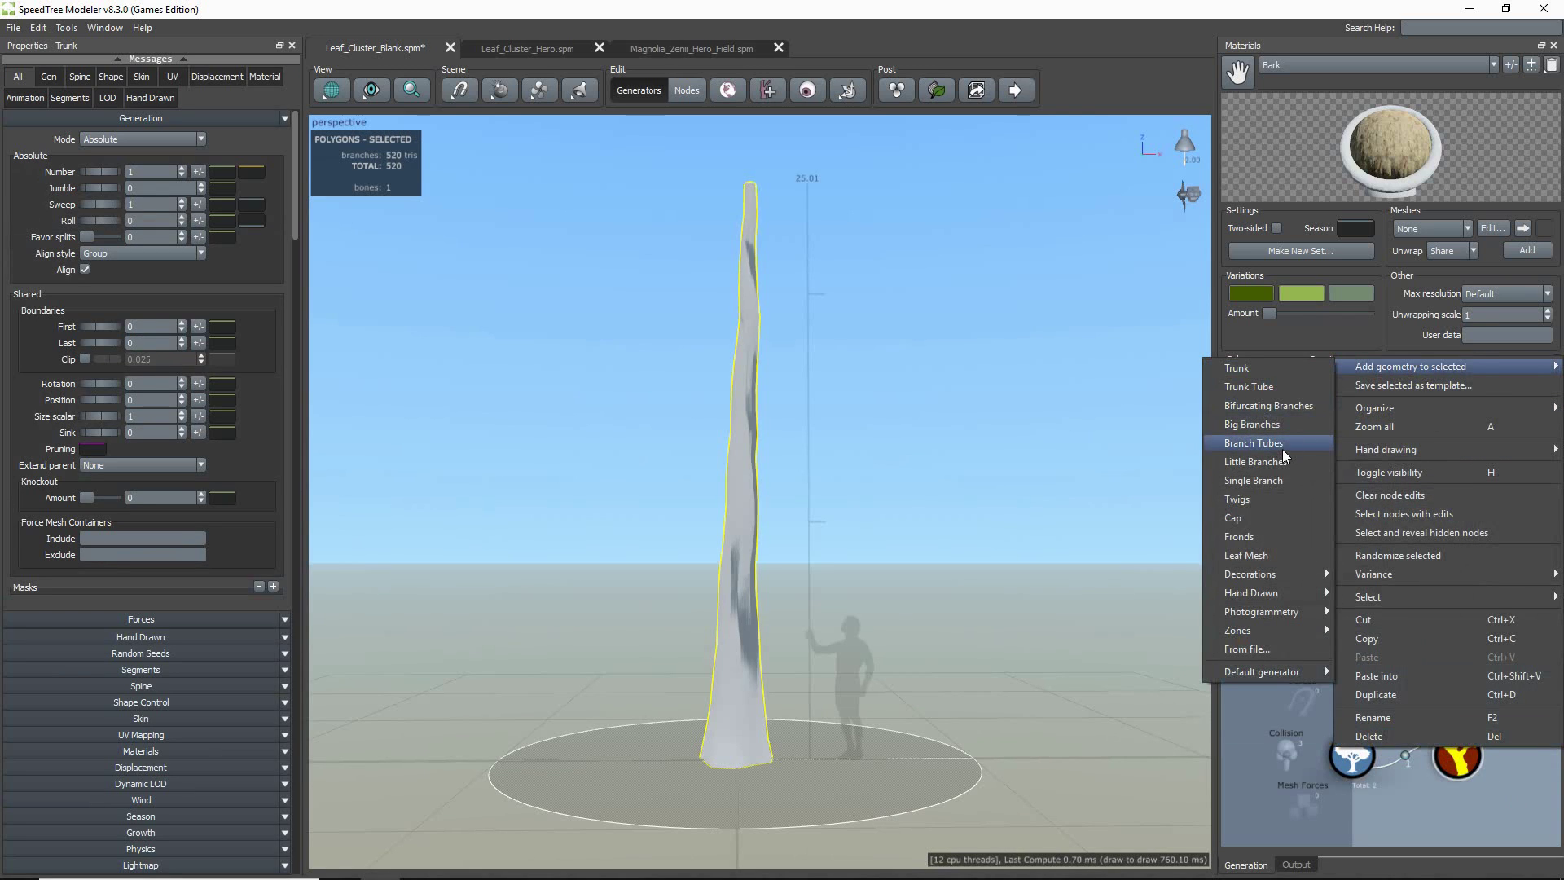
click(1281, 447)
- Raise the end of the trunk's absolute radius profile curve and reduce its absolute radius to make it thinner
click(771, 427)
click(169, 717)
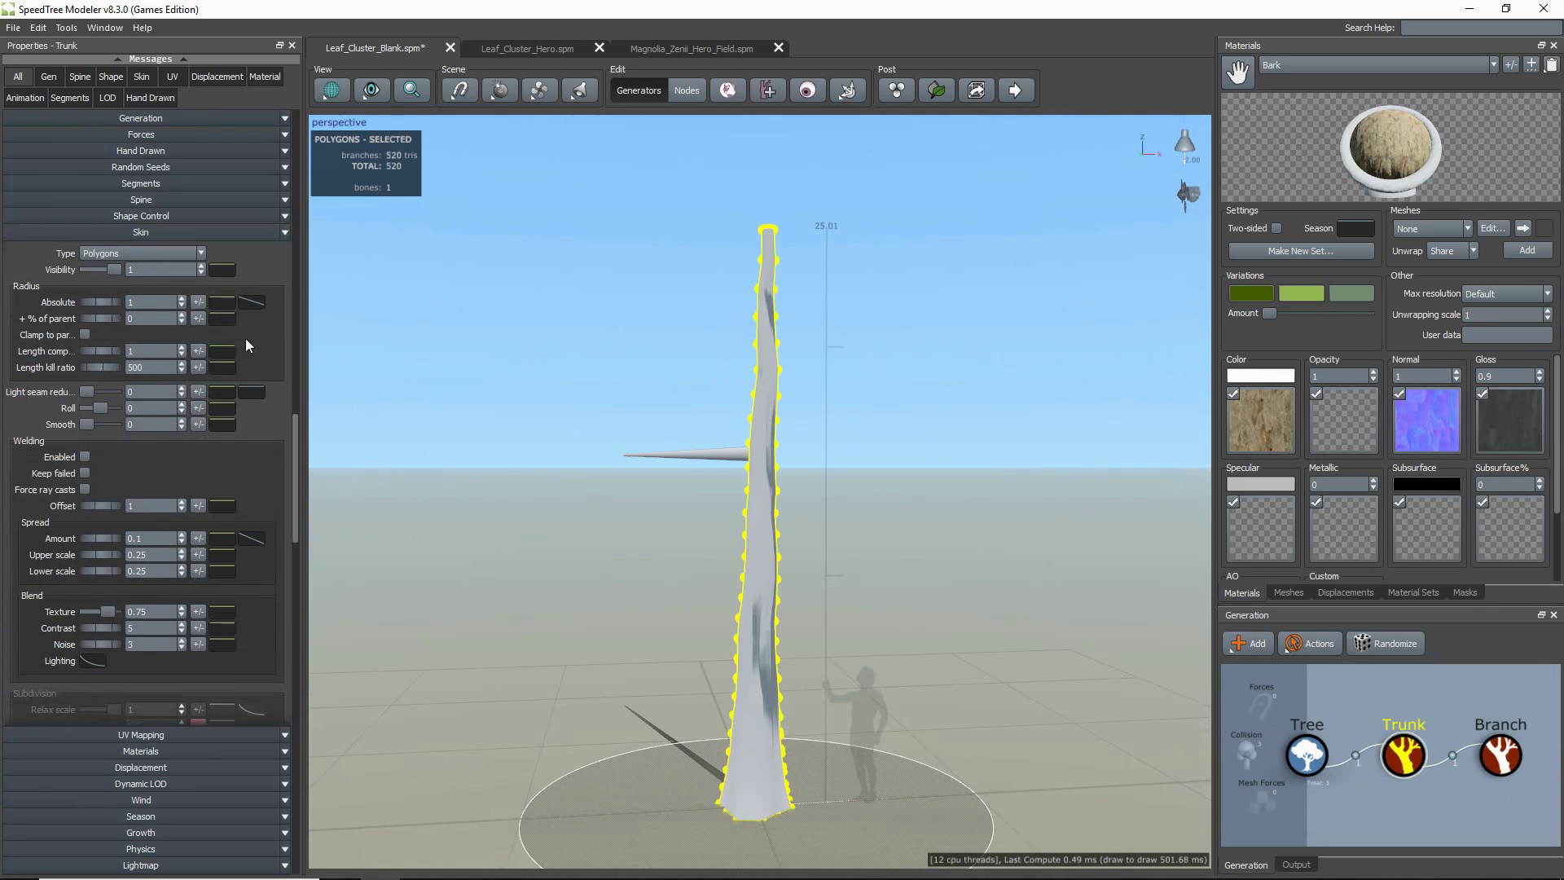
click(255, 306)
drag(658, 494, 657, 426)
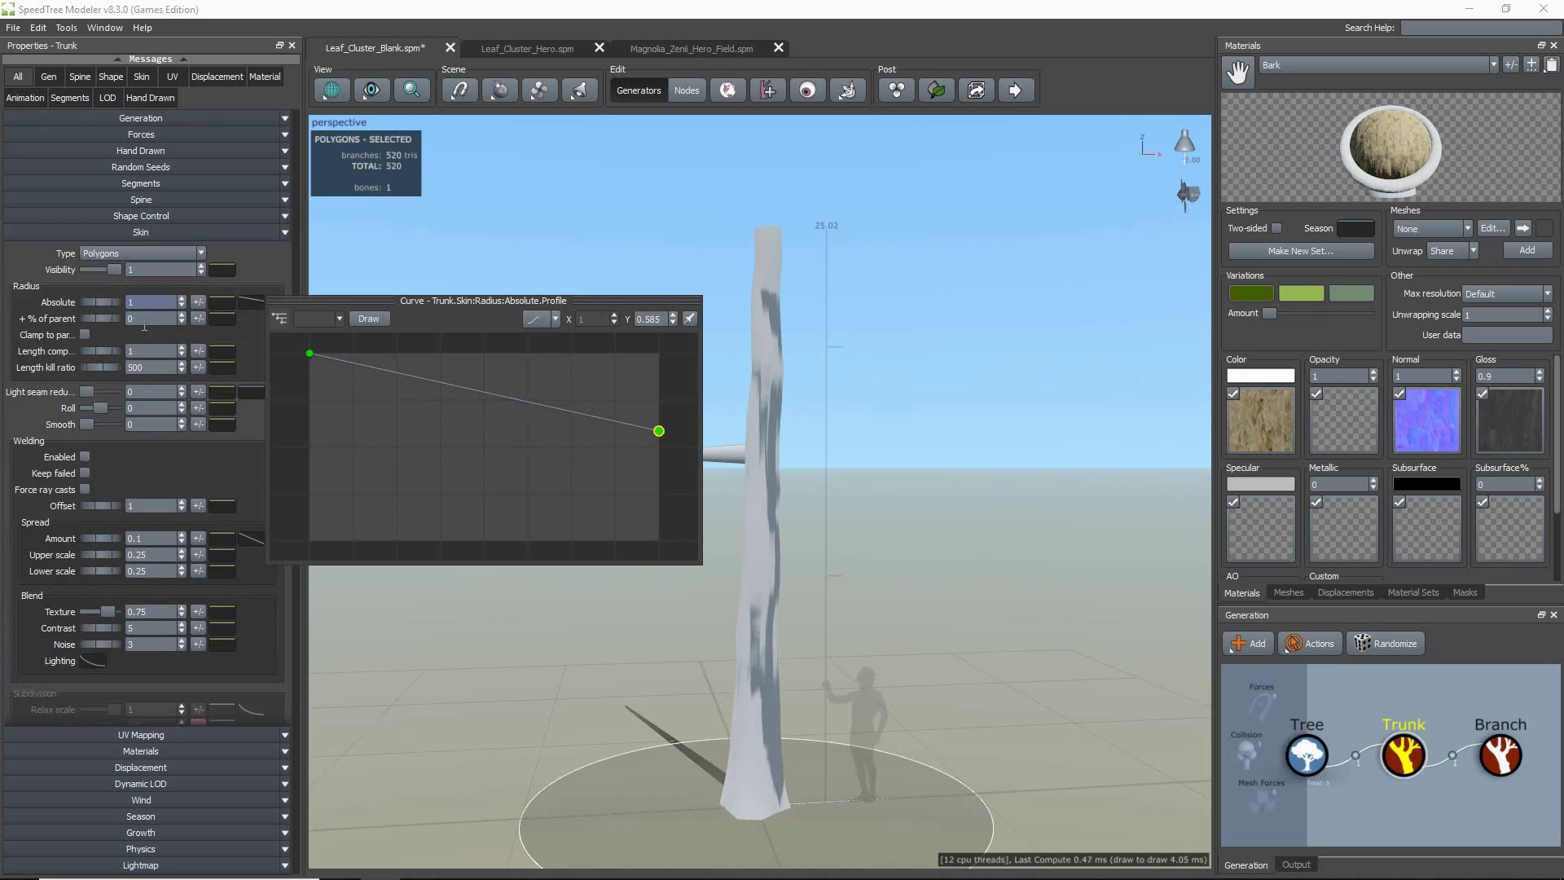
click(151, 303)
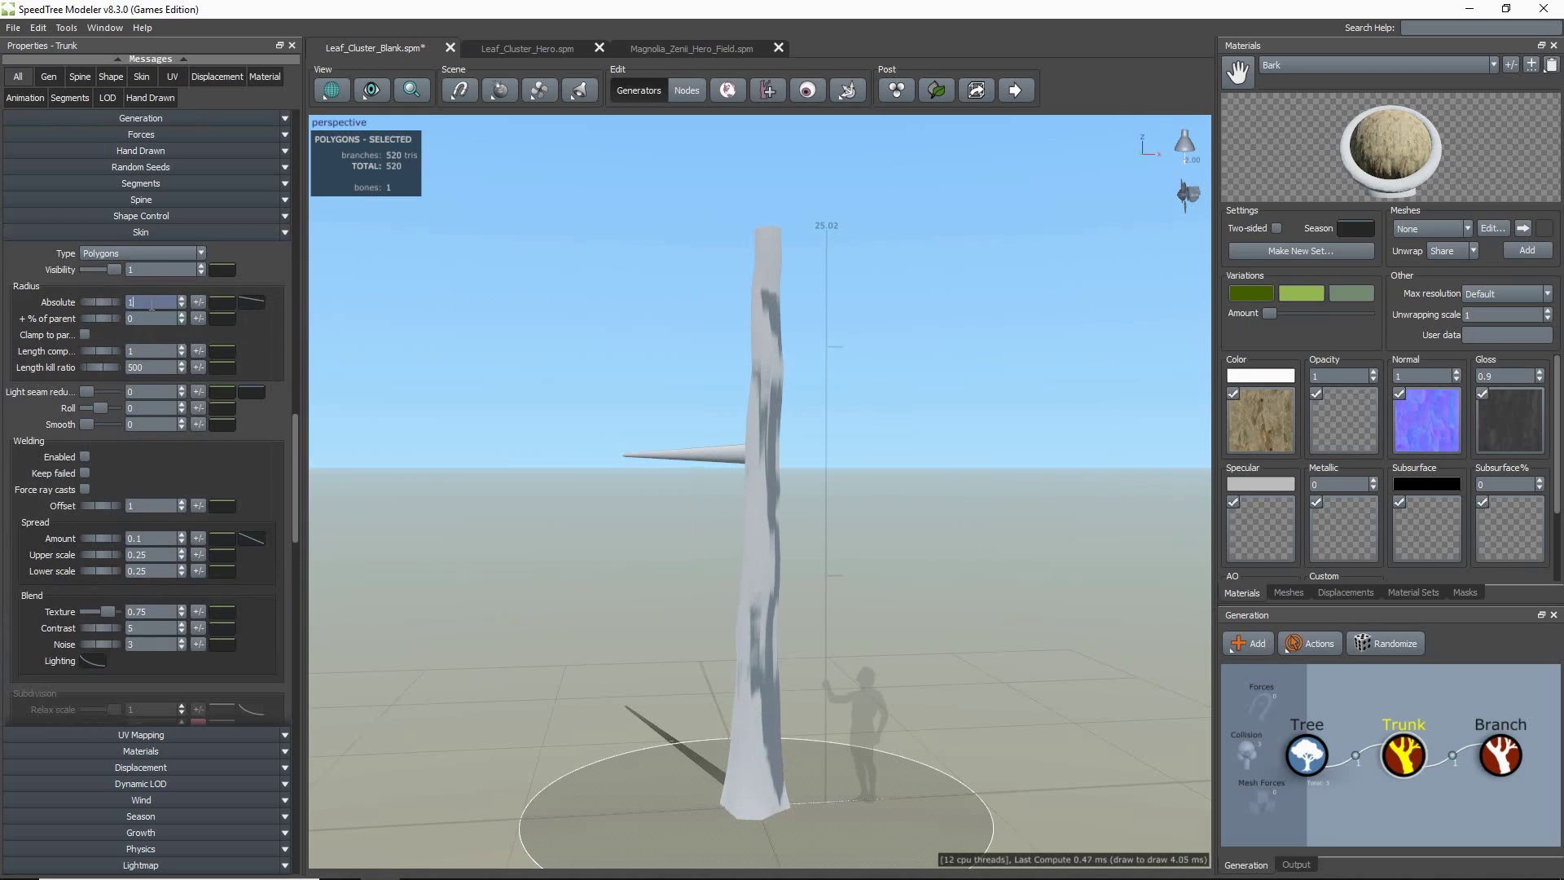
- Smooth and straighten the trunk by removing its displacement and setting the late spine noise amount to 0
click(145, 768)
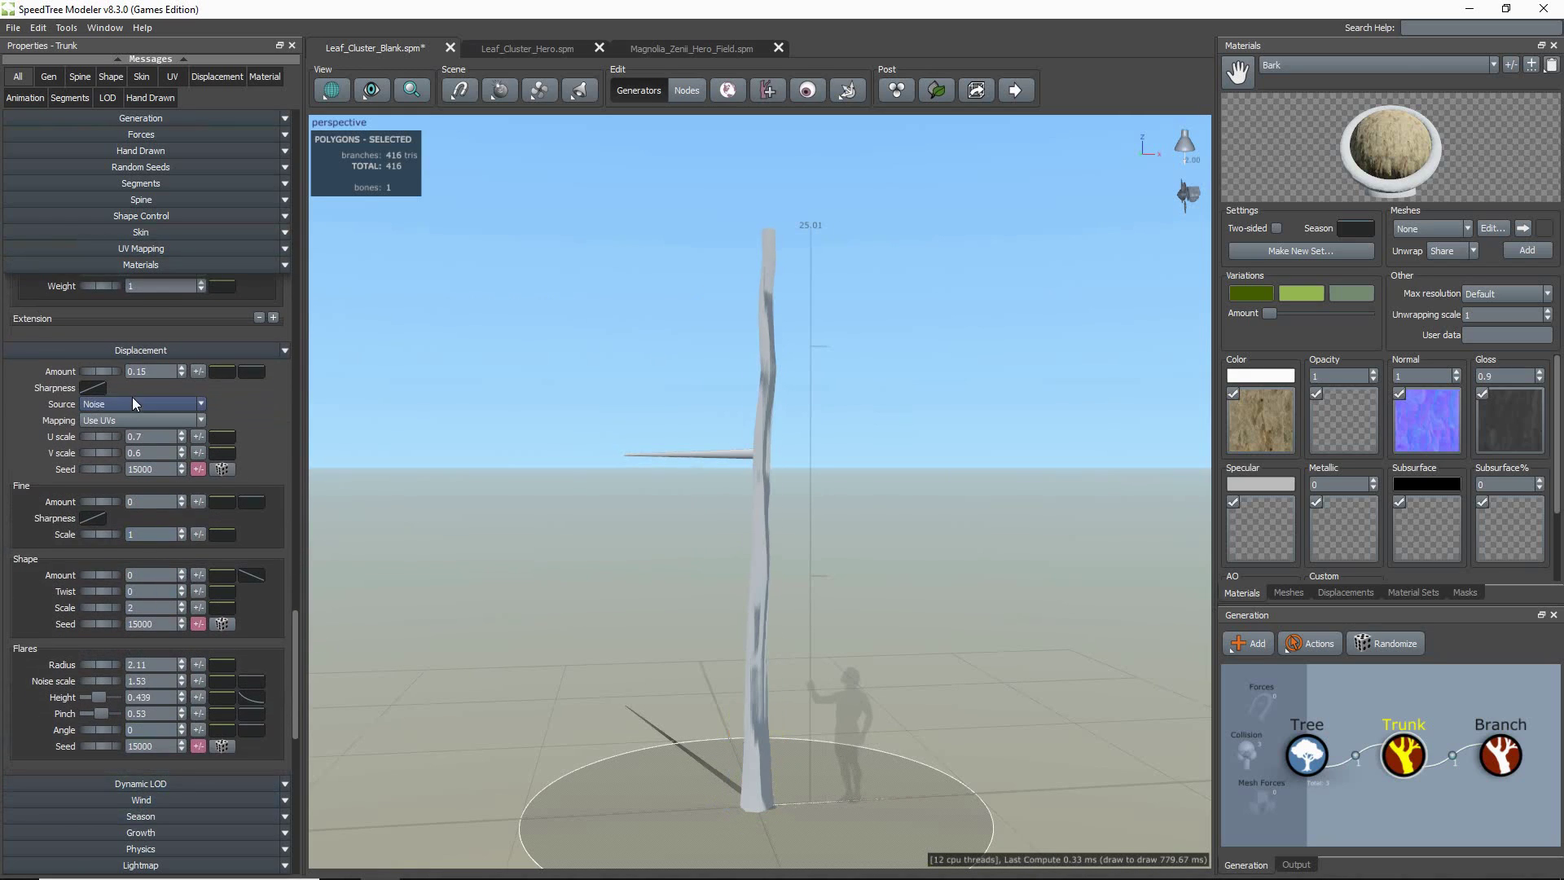
click(141, 200)
scroll(188, 481, down, 5)
double_click(155, 514)
text(0)
key(Return)
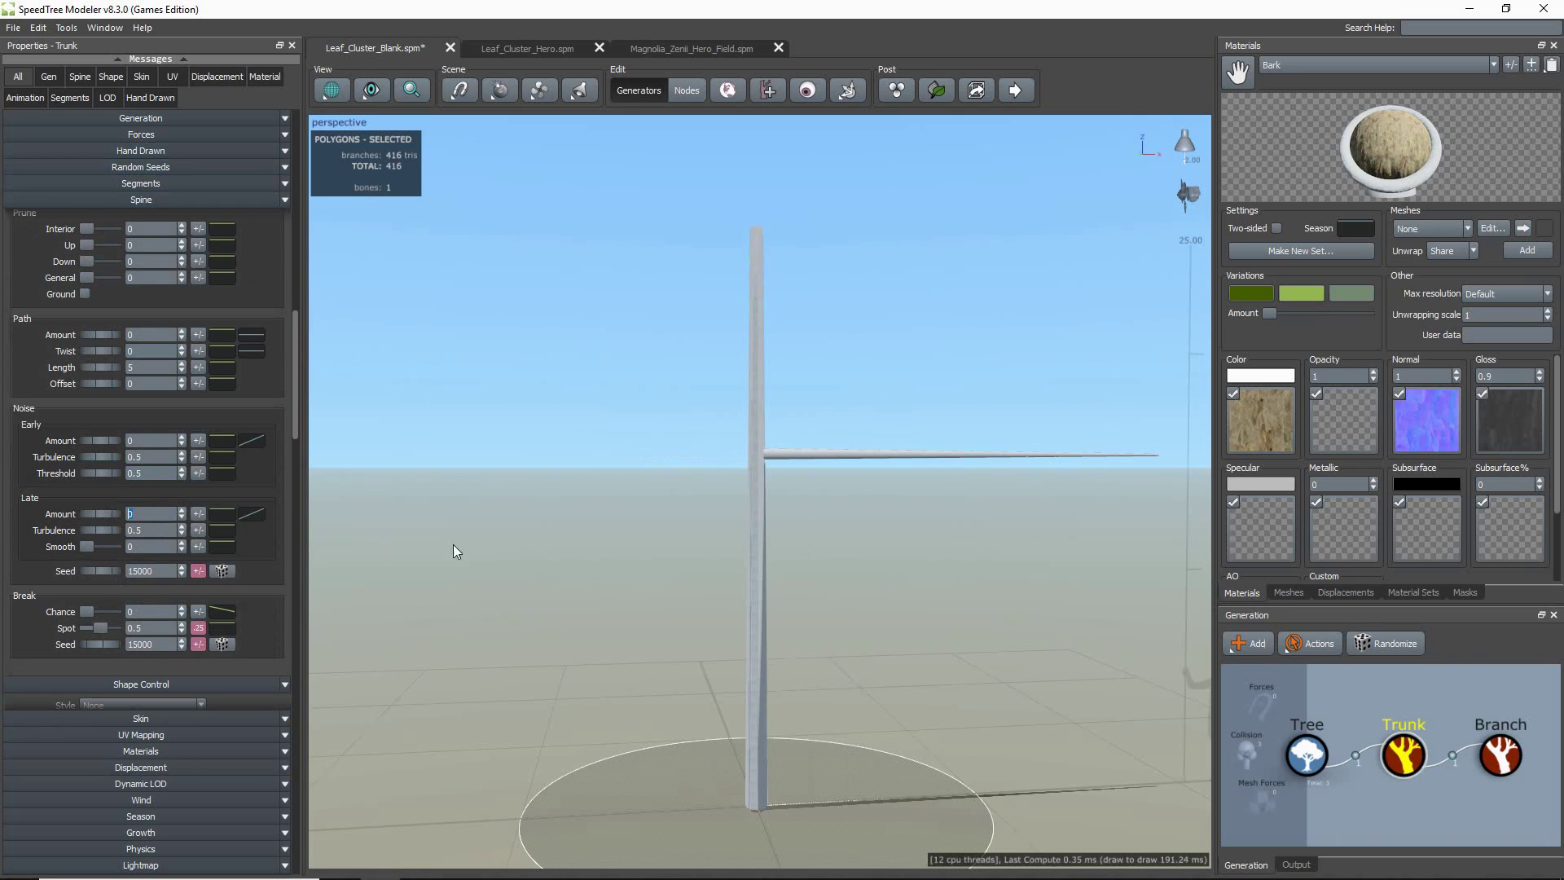
- Select the branch and look straight down at it in the XY plane view
drag(583, 535, 510, 575)
drag(738, 597, 800, 619)
scroll(751, 643, down, 2)
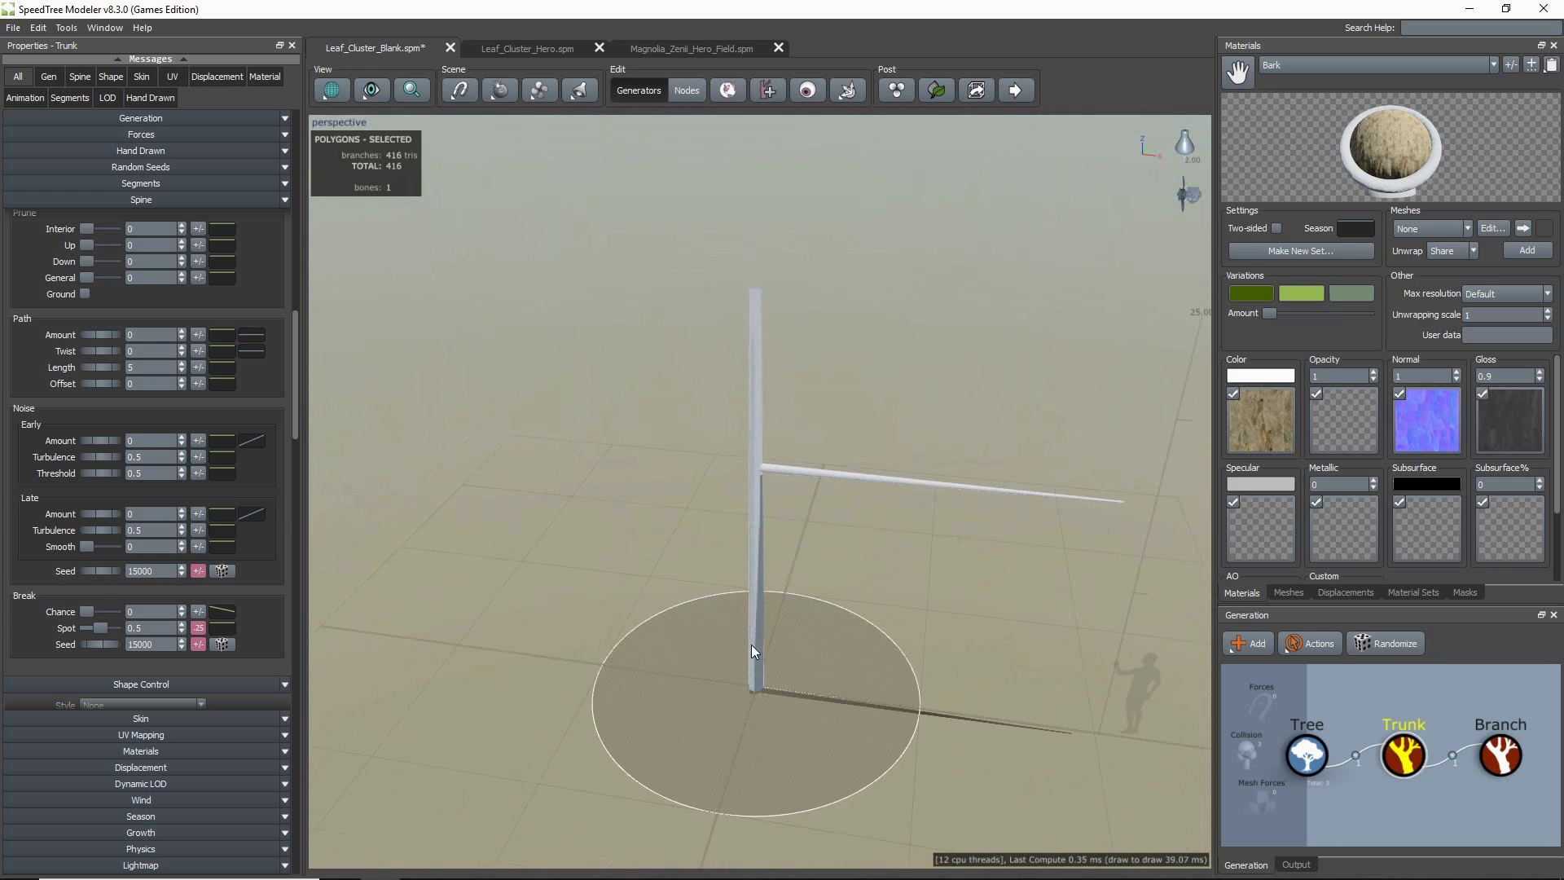
click(772, 466)
drag(773, 477, 802, 603)
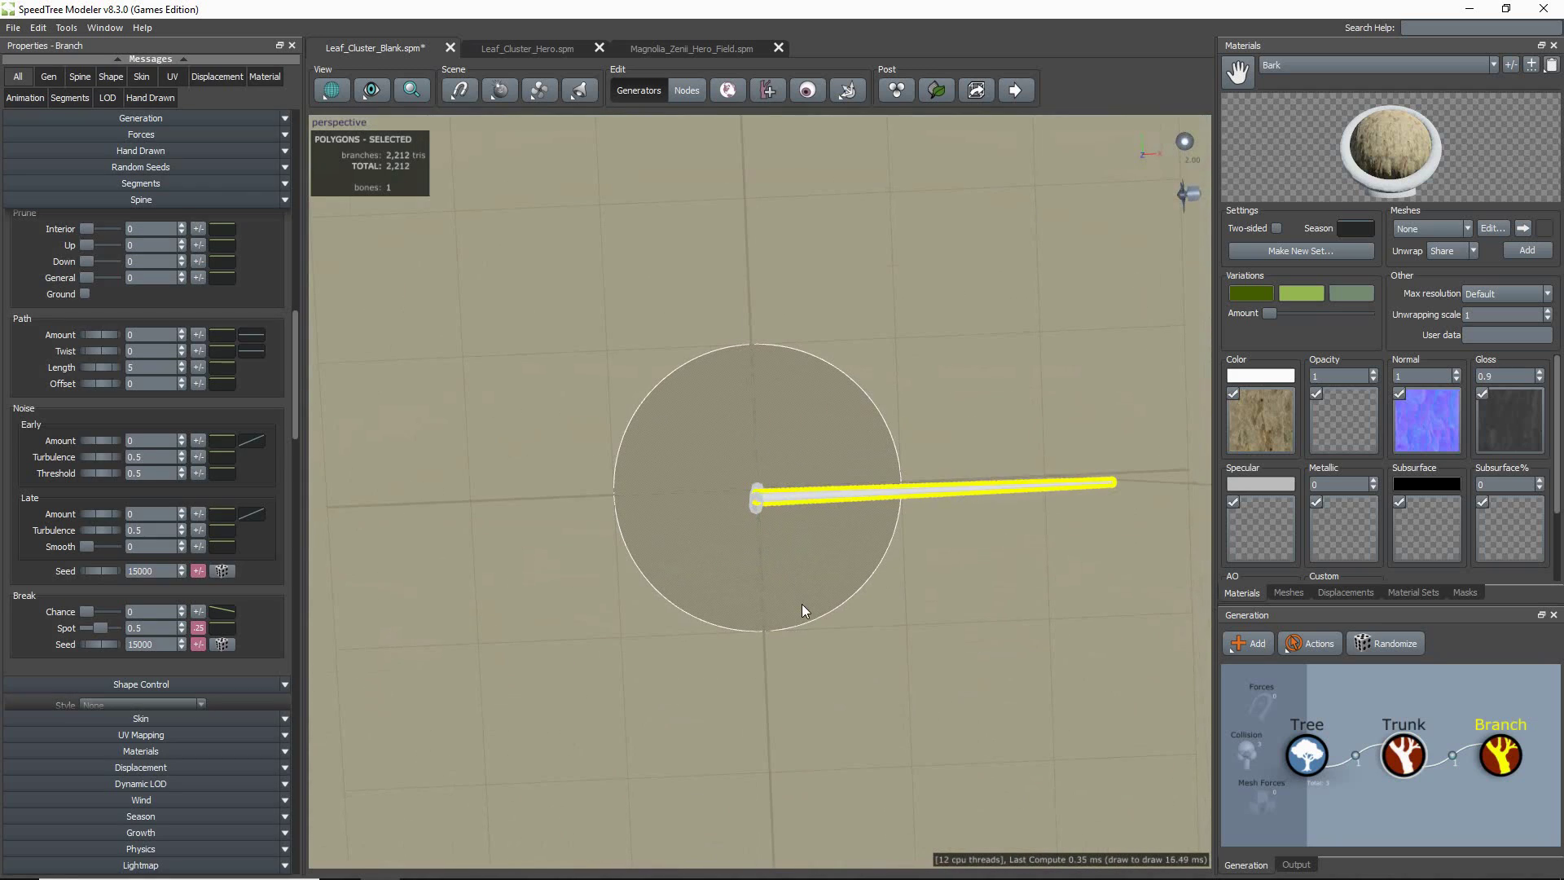
click(348, 120)
click(385, 147)
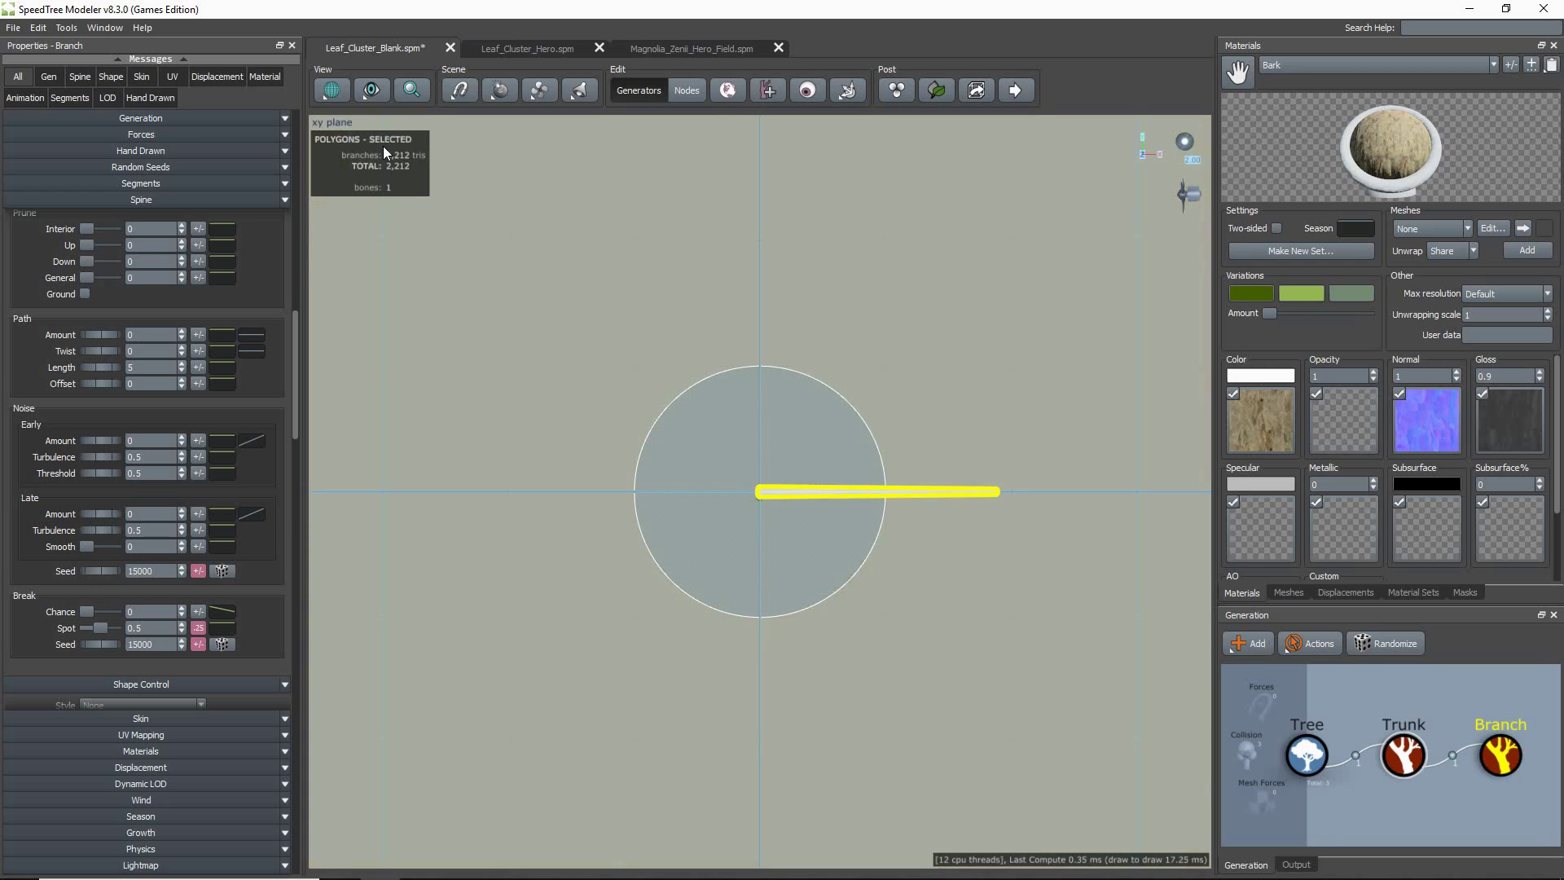
- Set the branch's generation rotation to 0.25 so that it points upward in the XY plane view
scroll(769, 610, up, 2)
scroll(768, 609, down, 1)
click(790, 603)
middle_drag(797, 537, 753, 608)
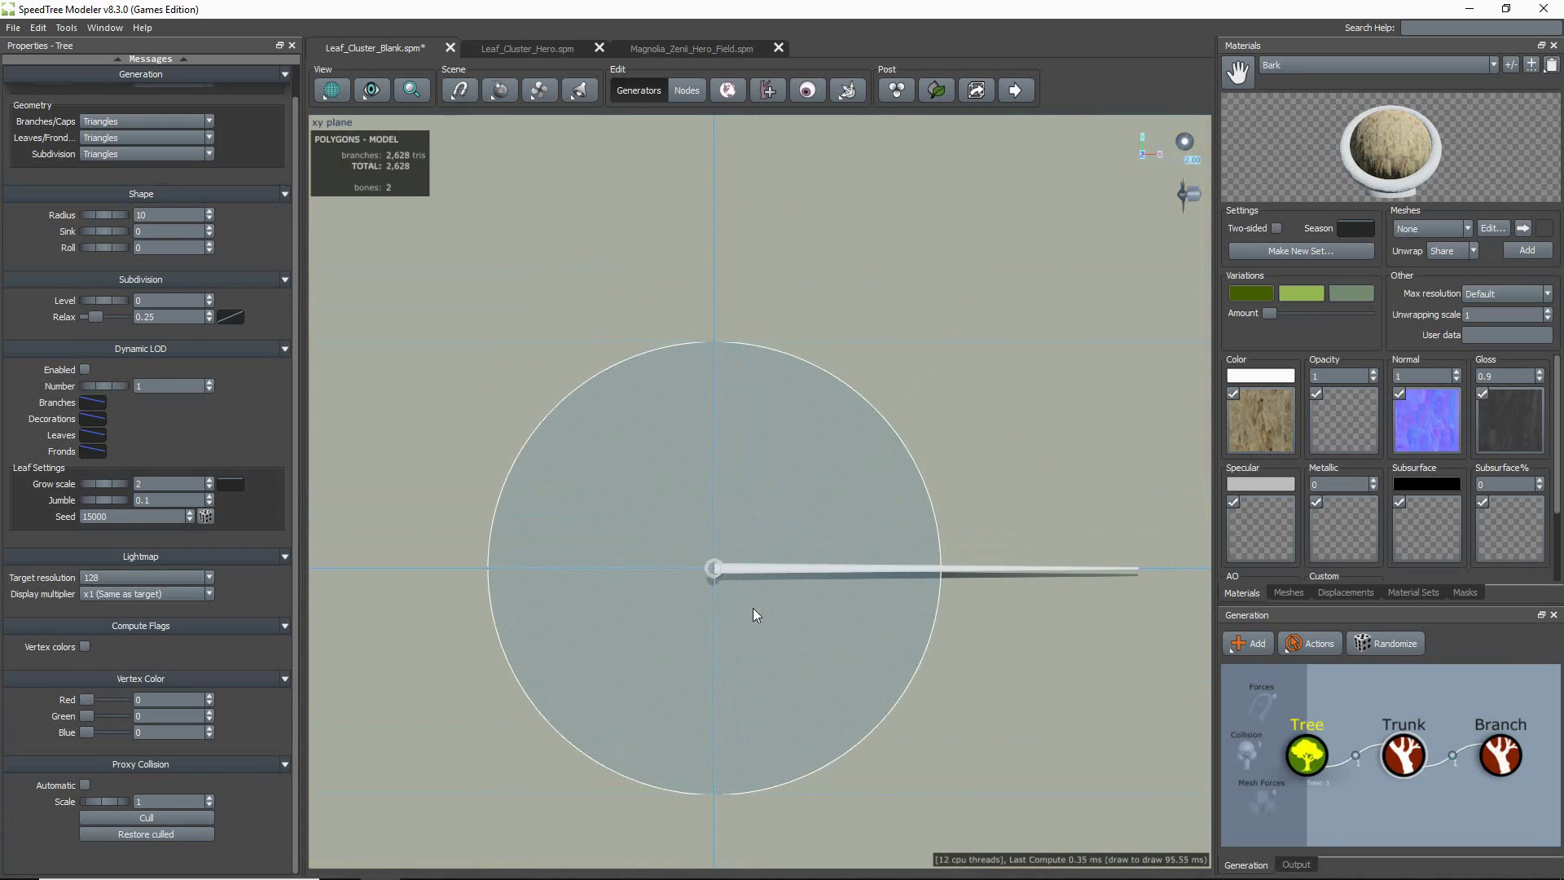
click(765, 572)
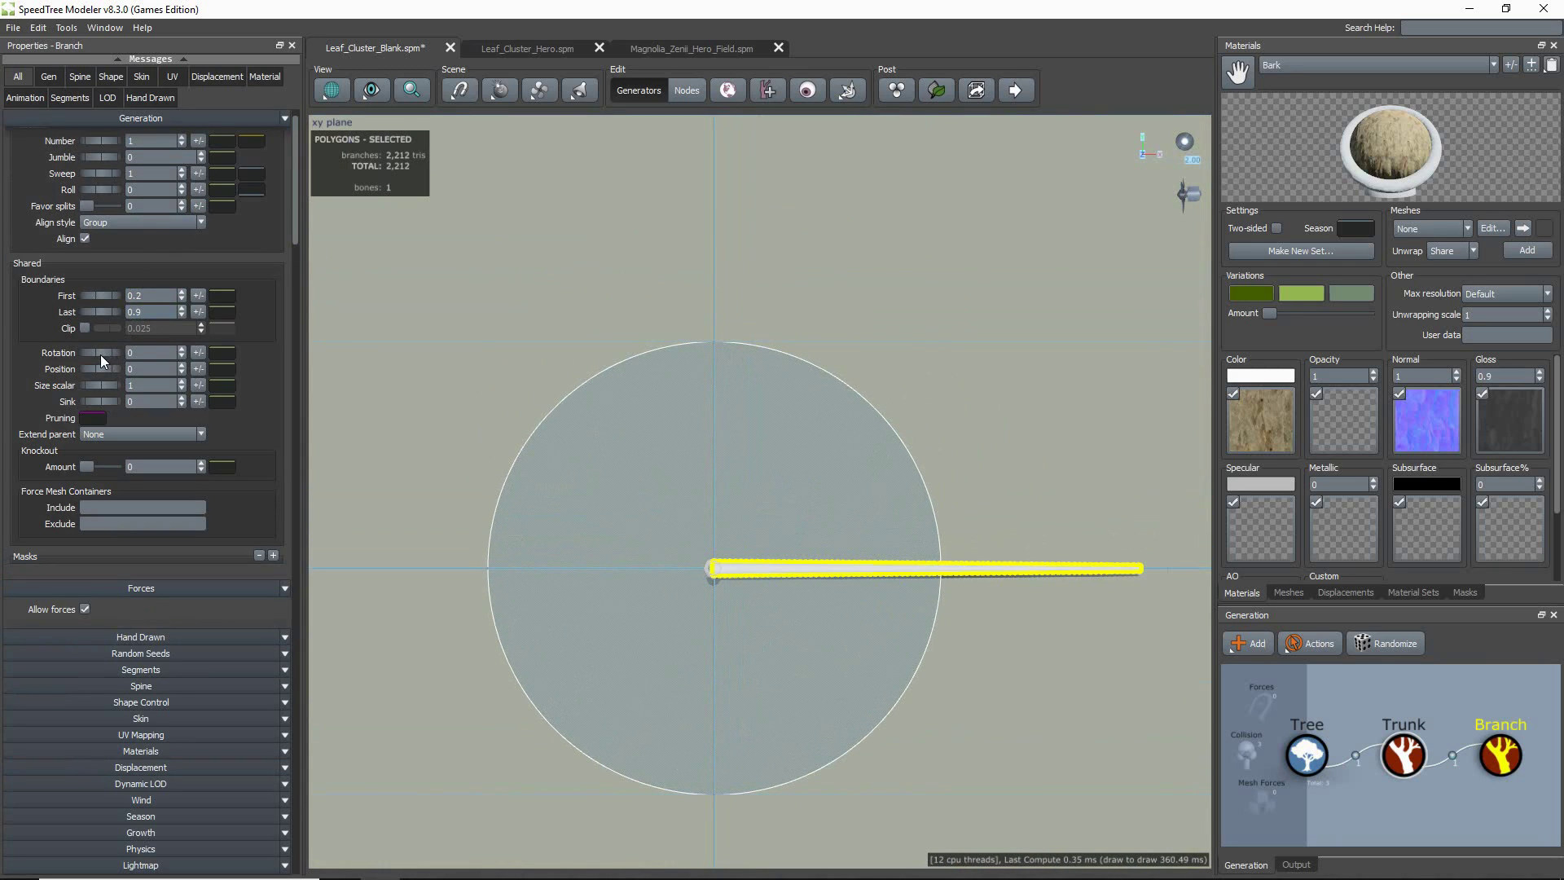
drag(100, 355, 121, 352)
- Show the screenshot safe frame, line the branch's base up with its lower centre marker, and hide the ground disc
scroll(495, 461, up, 4)
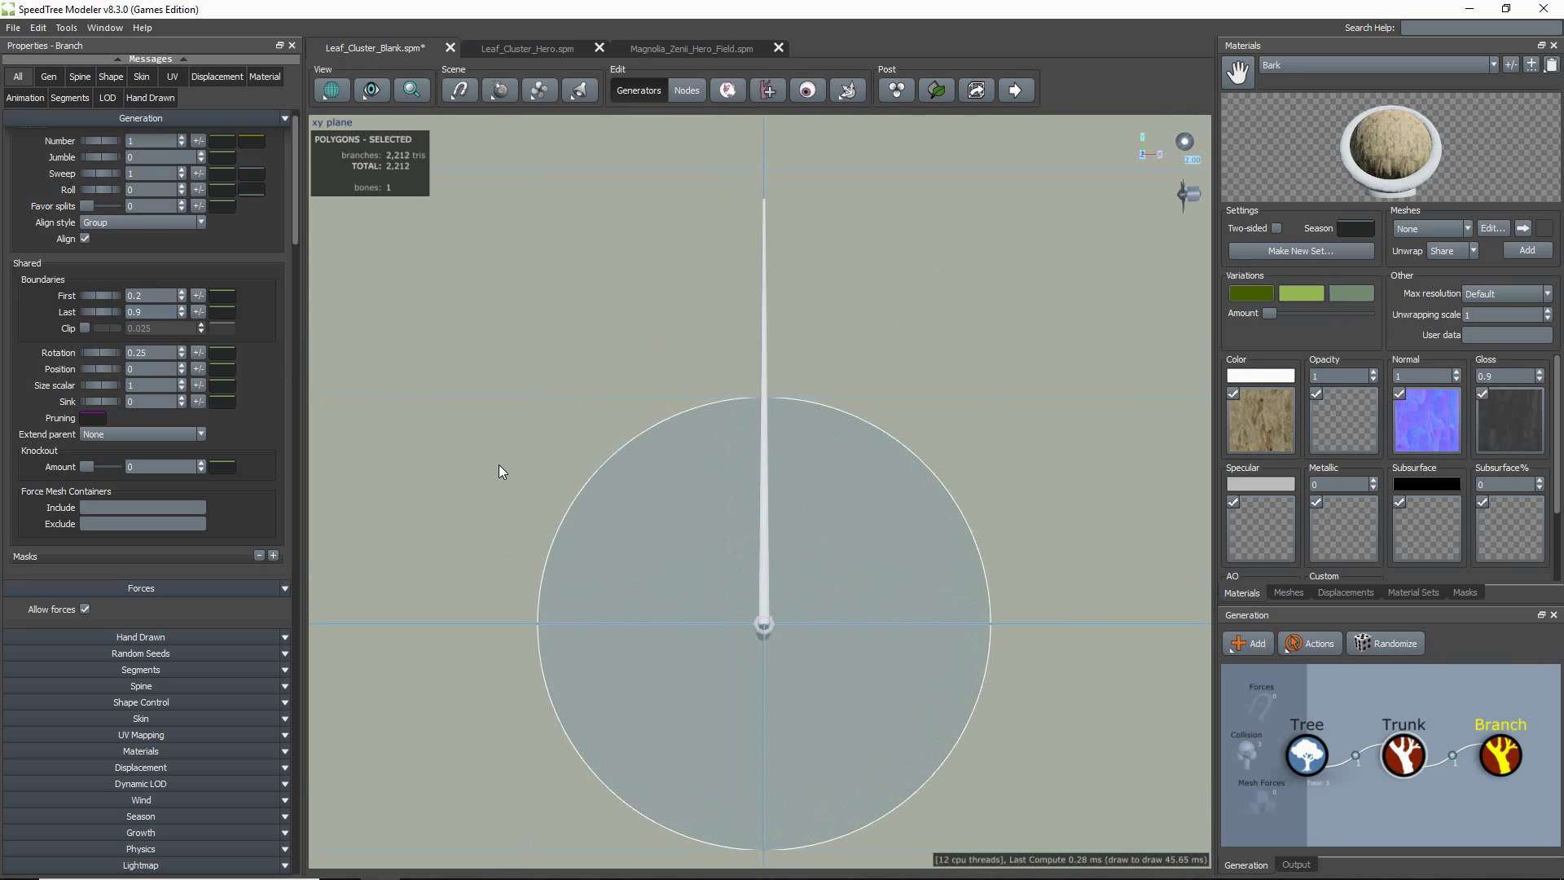
middle_drag(499, 419, 495, 487)
click(481, 467)
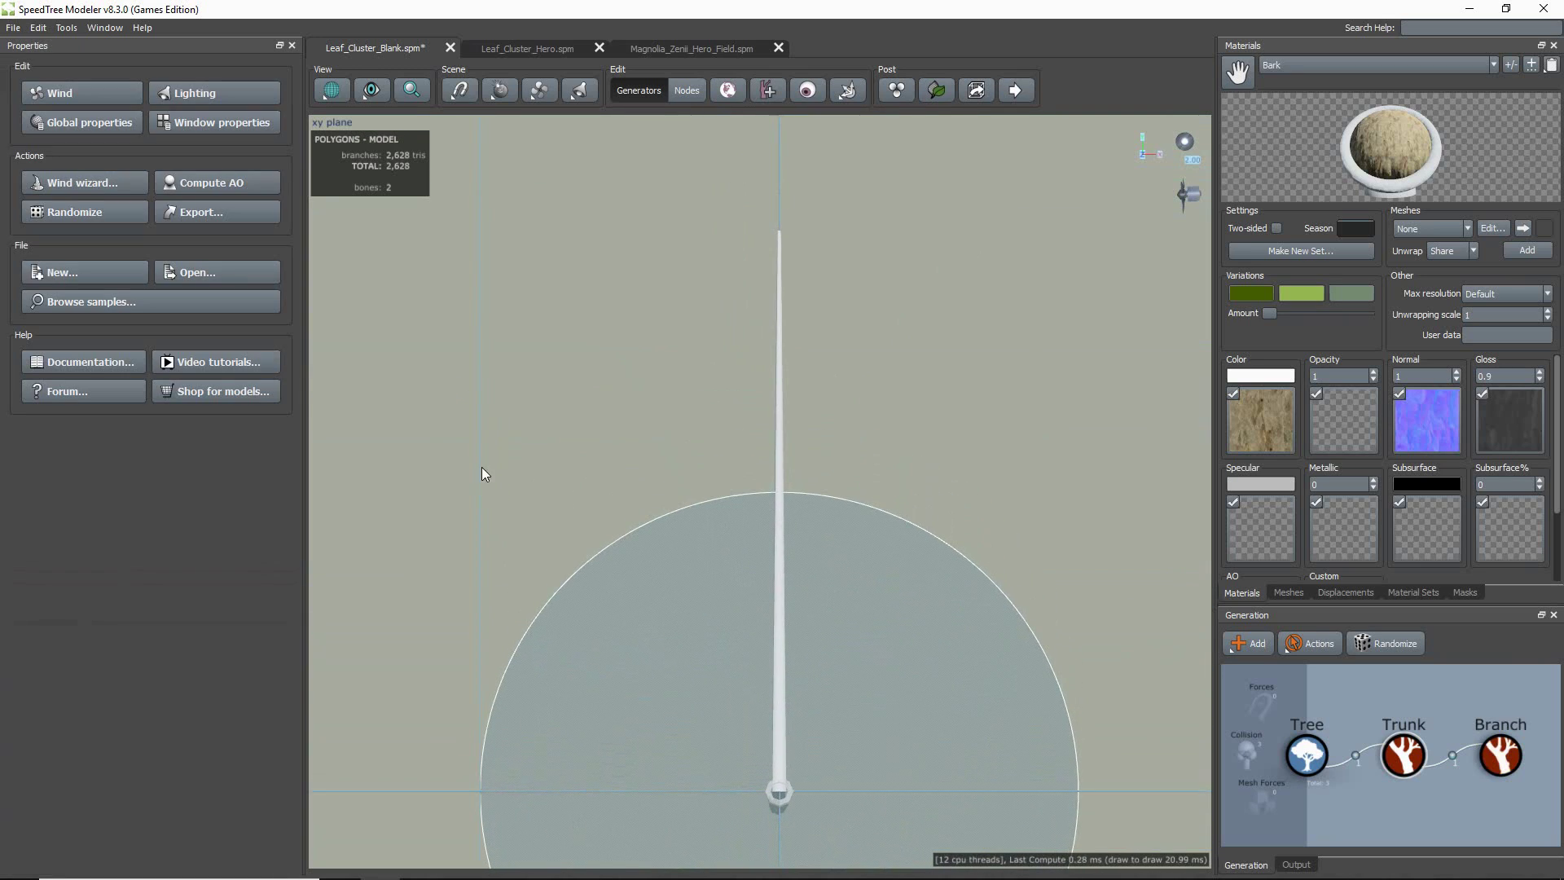
click(170, 127)
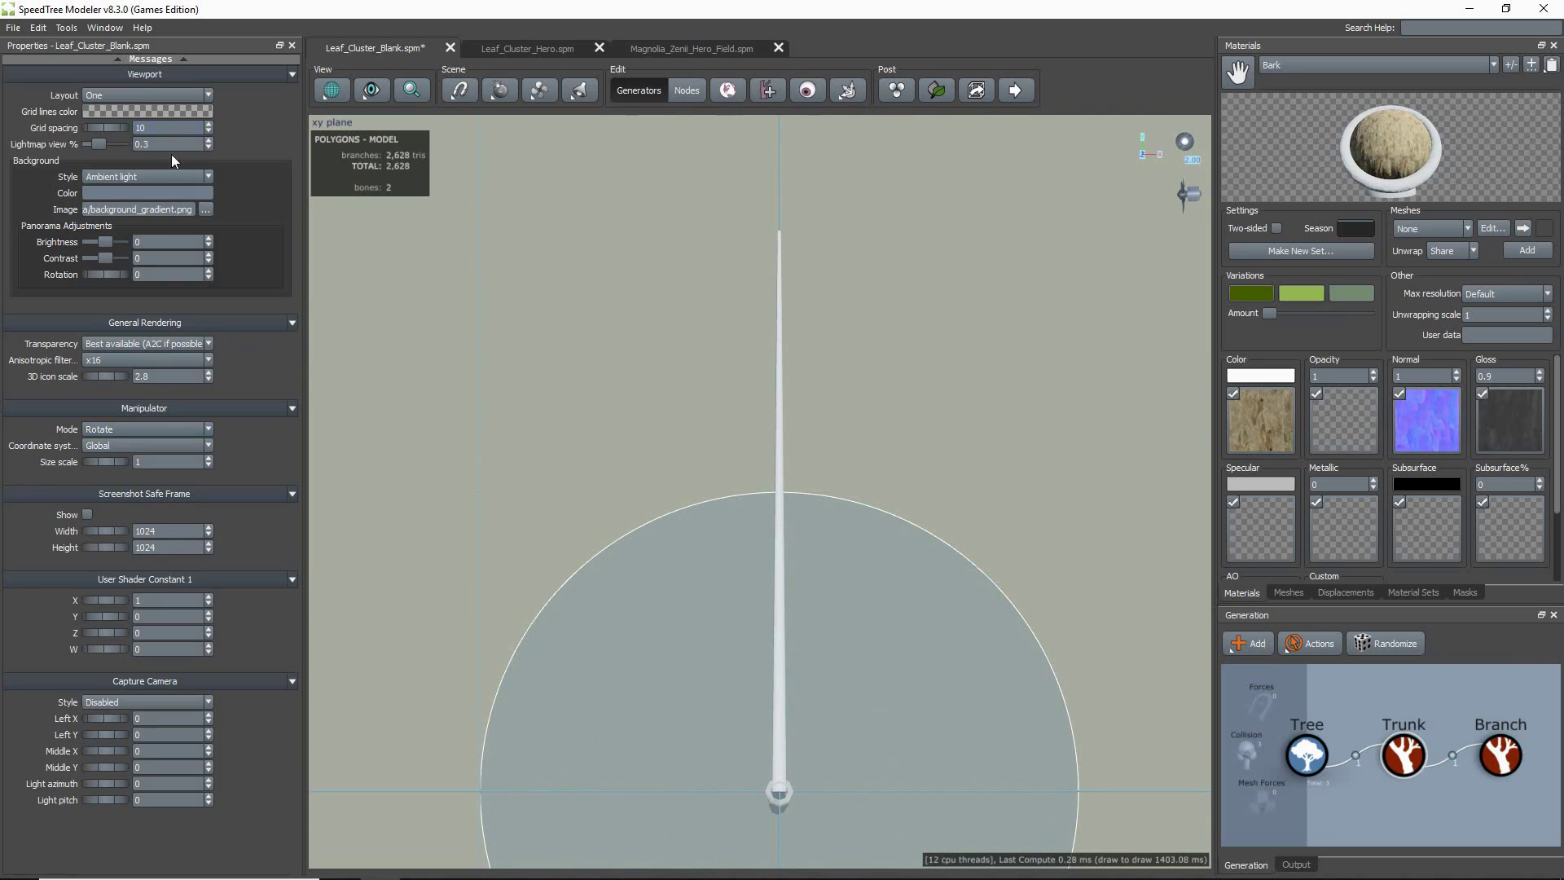
click(87, 514)
middle_drag(599, 490, 582, 566)
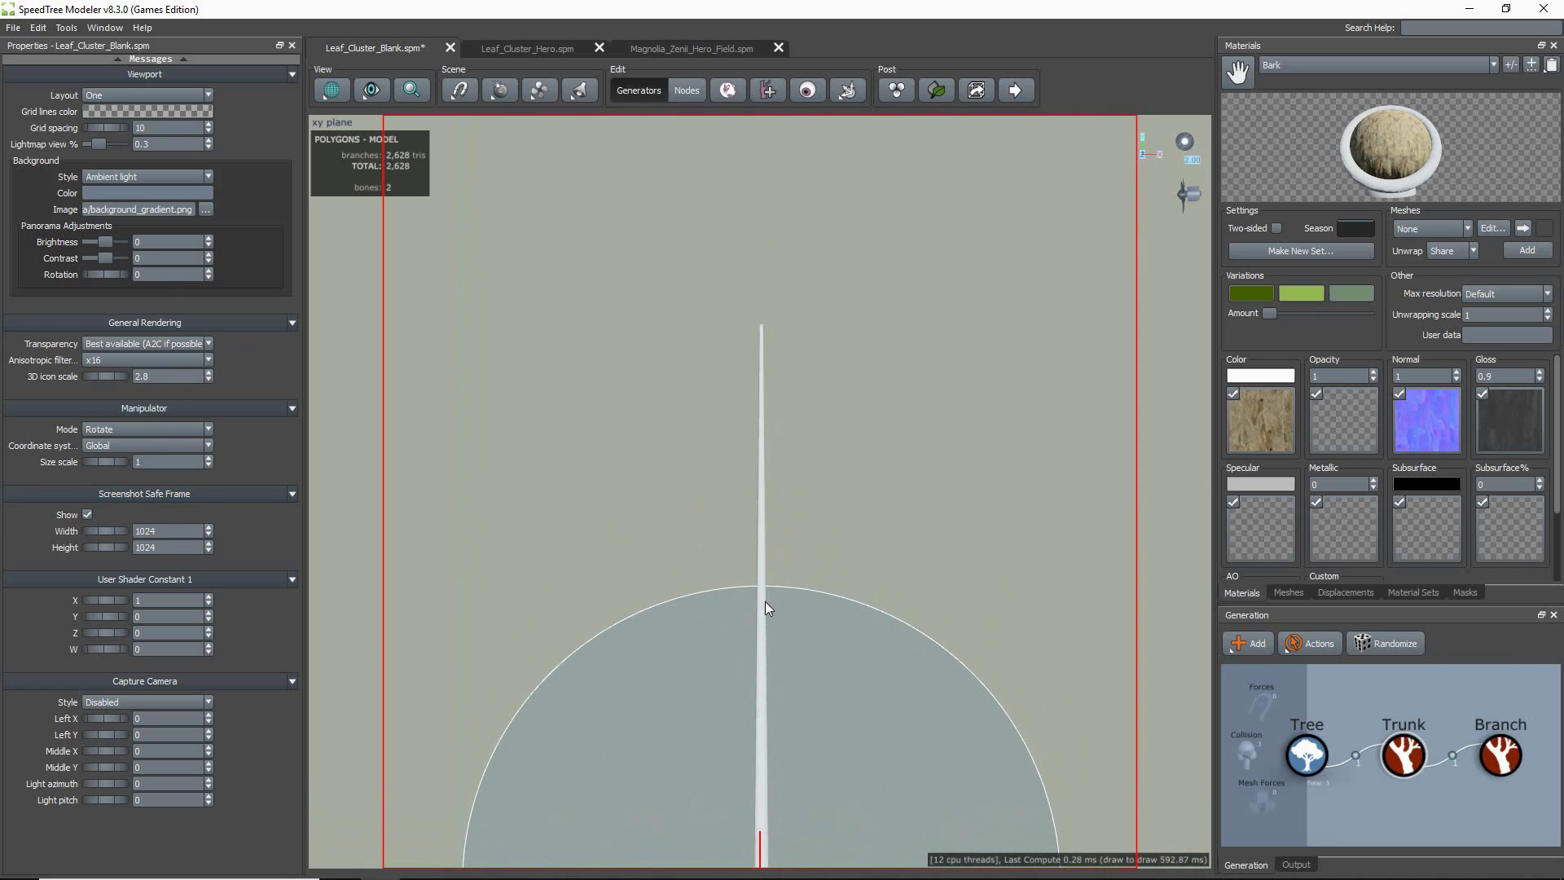
click(374, 91)
click(419, 335)
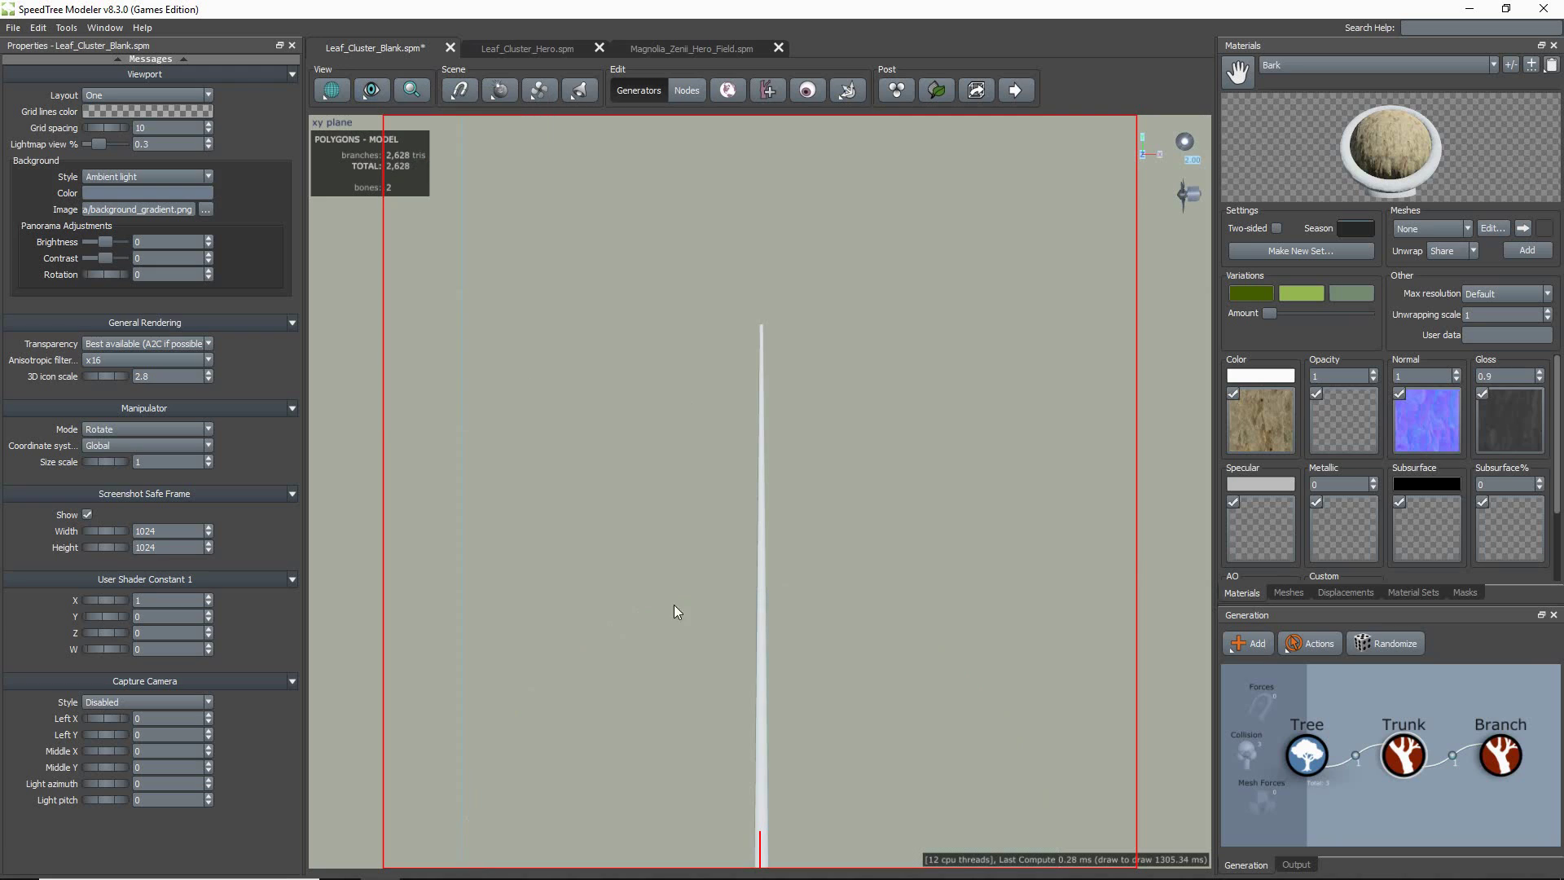
- Raise the end of the branch's absolute radius profile and set its spine length to 0.6 of the parent
click(760, 656)
click(154, 721)
click(257, 303)
drag(659, 353, 672, 443)
click(116, 200)
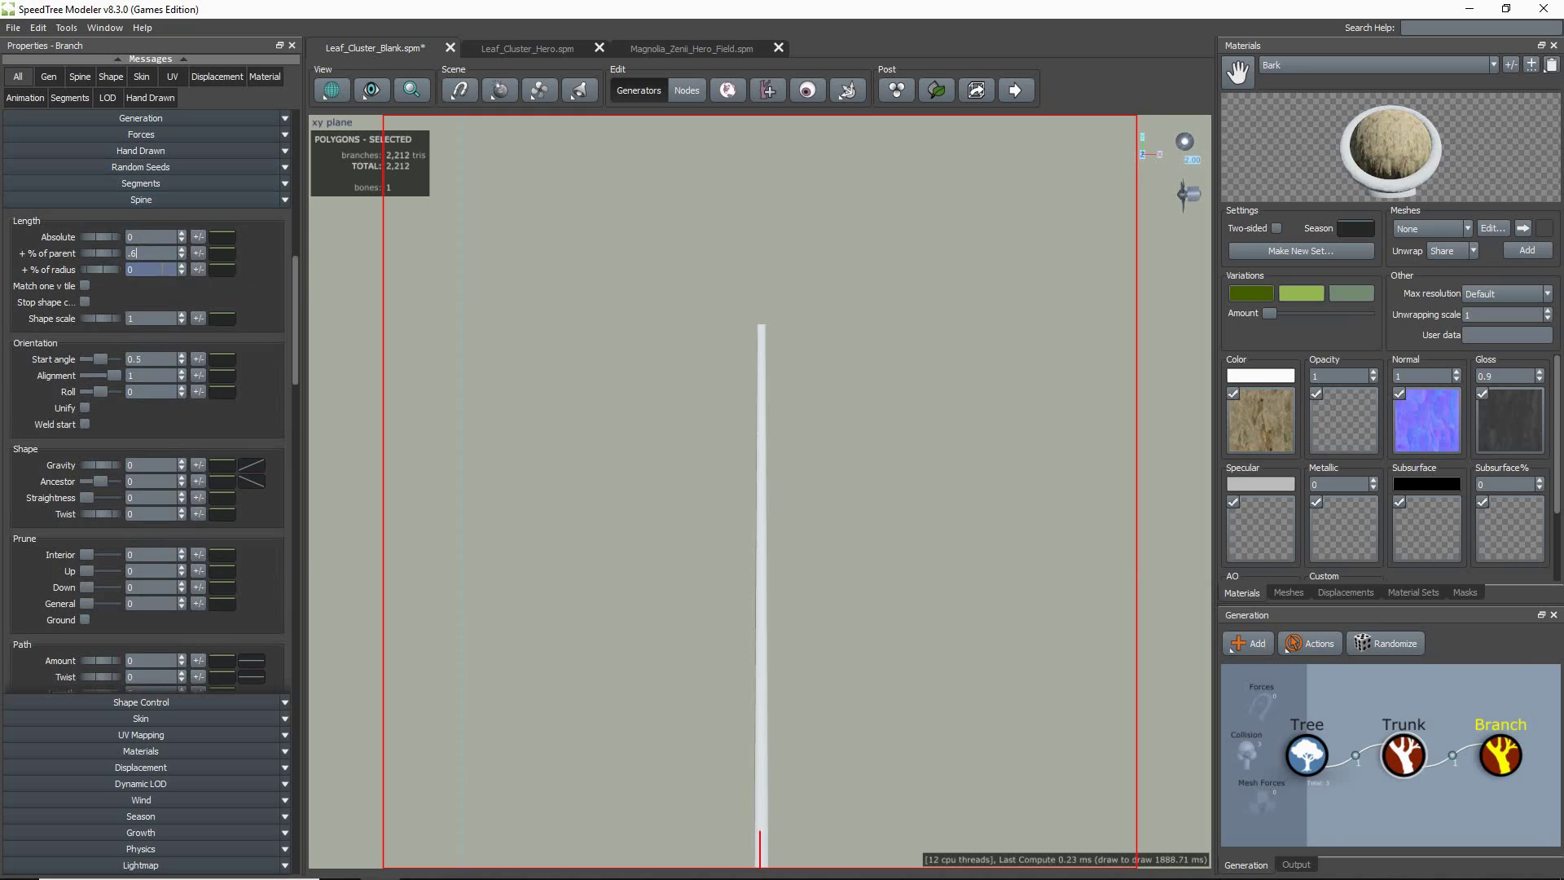
key(Return)
- Set the branch's late noise amount to 0.89 and turbulence to 0.2, with a profile curve that rises steeply near the base
scroll(164, 430, down, 8)
click(107, 460)
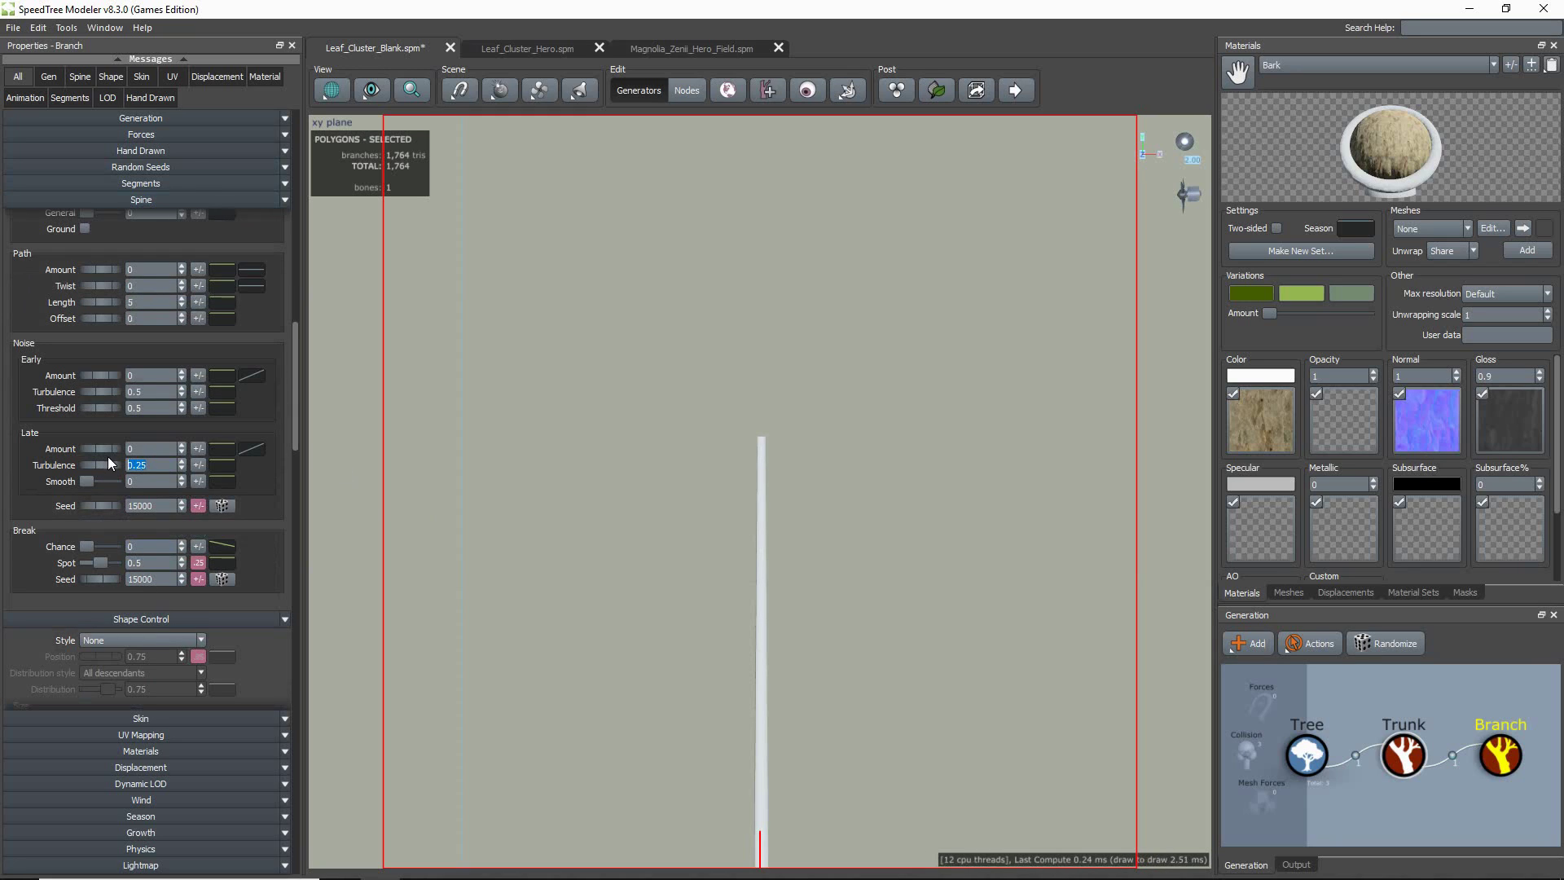
drag(105, 449, 129, 451)
click(251, 448)
mouse_move(350, 662)
mouse_down()
mouse_move(375, 575)
mouse_move(360, 544)
mouse_up()
drag(104, 449, 118, 448)
click(251, 448)
drag(373, 544, 391, 518)
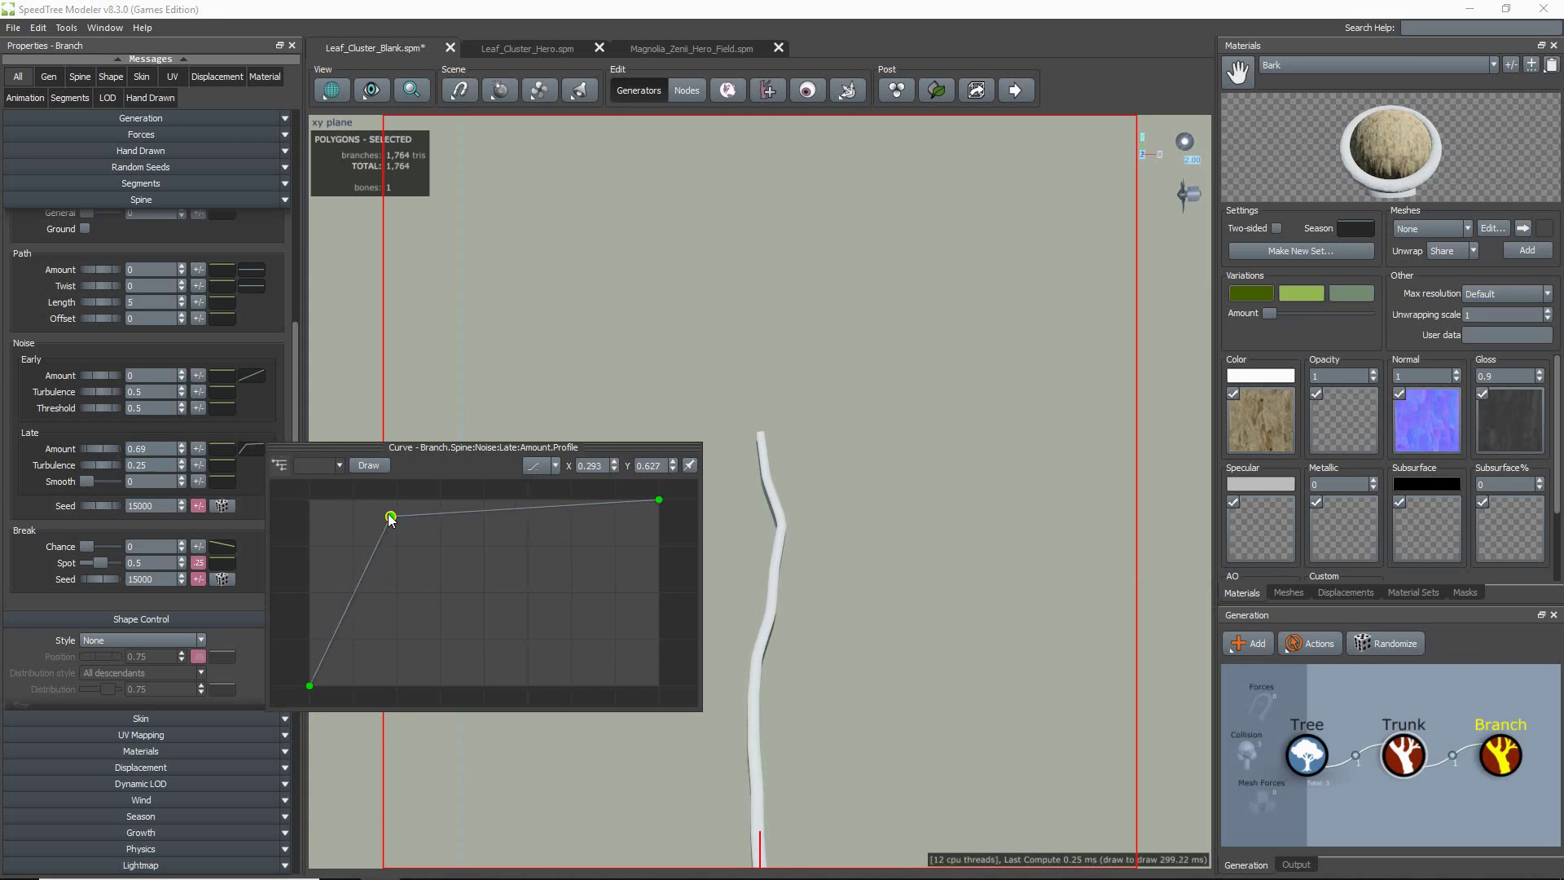
drag(106, 451, 115, 451)
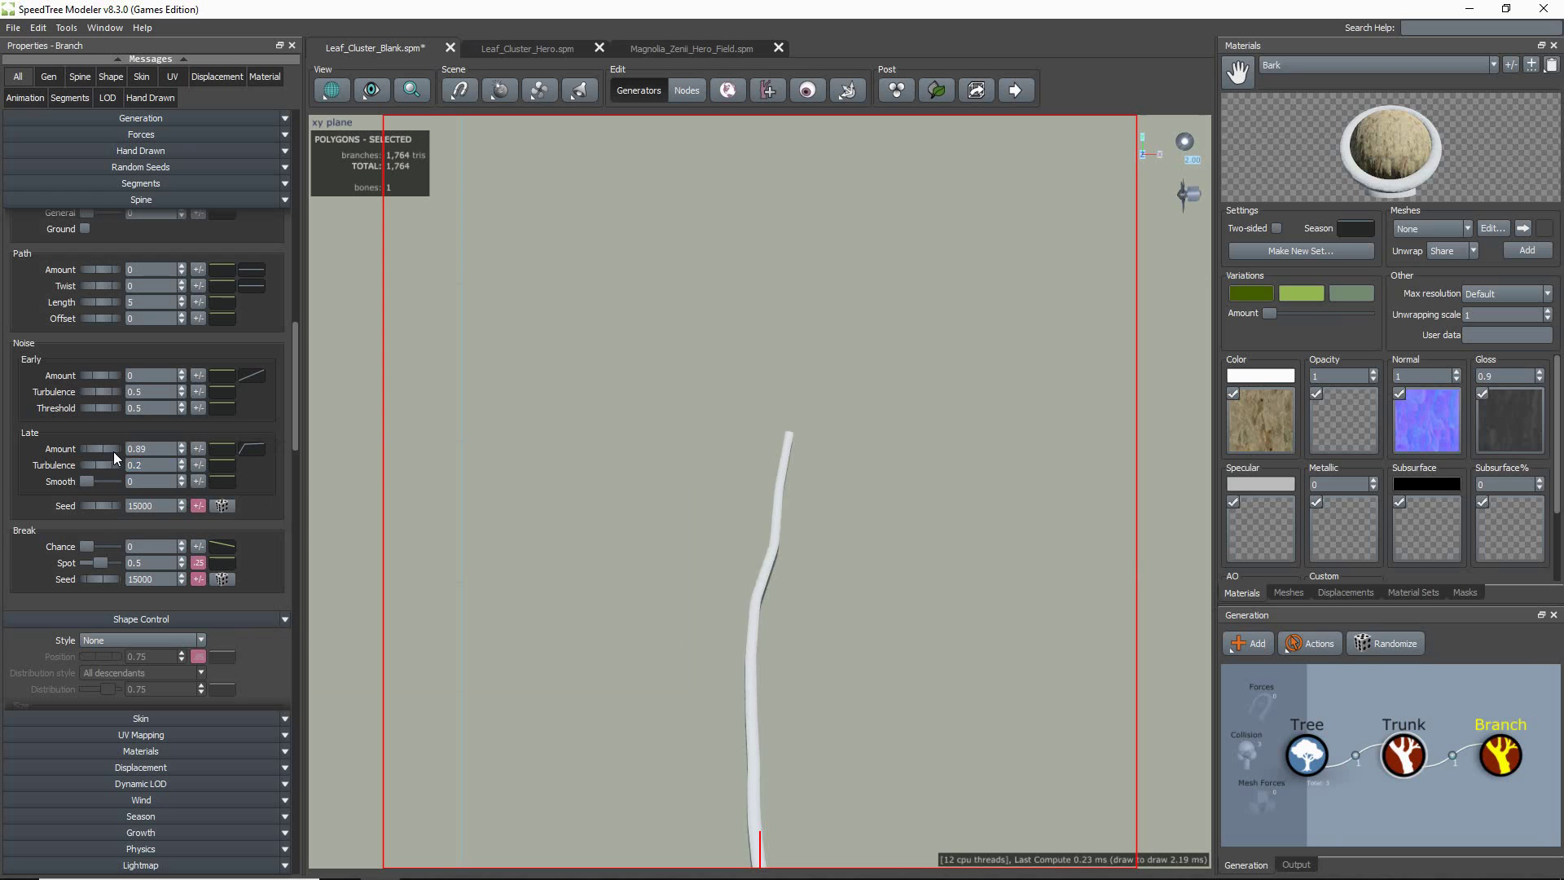
- Add a Big Branches generator to the branch and set its generation mode to Phyllotaxy
right_click(1494, 754)
mouse_move(1385, 373)
click(1264, 461)
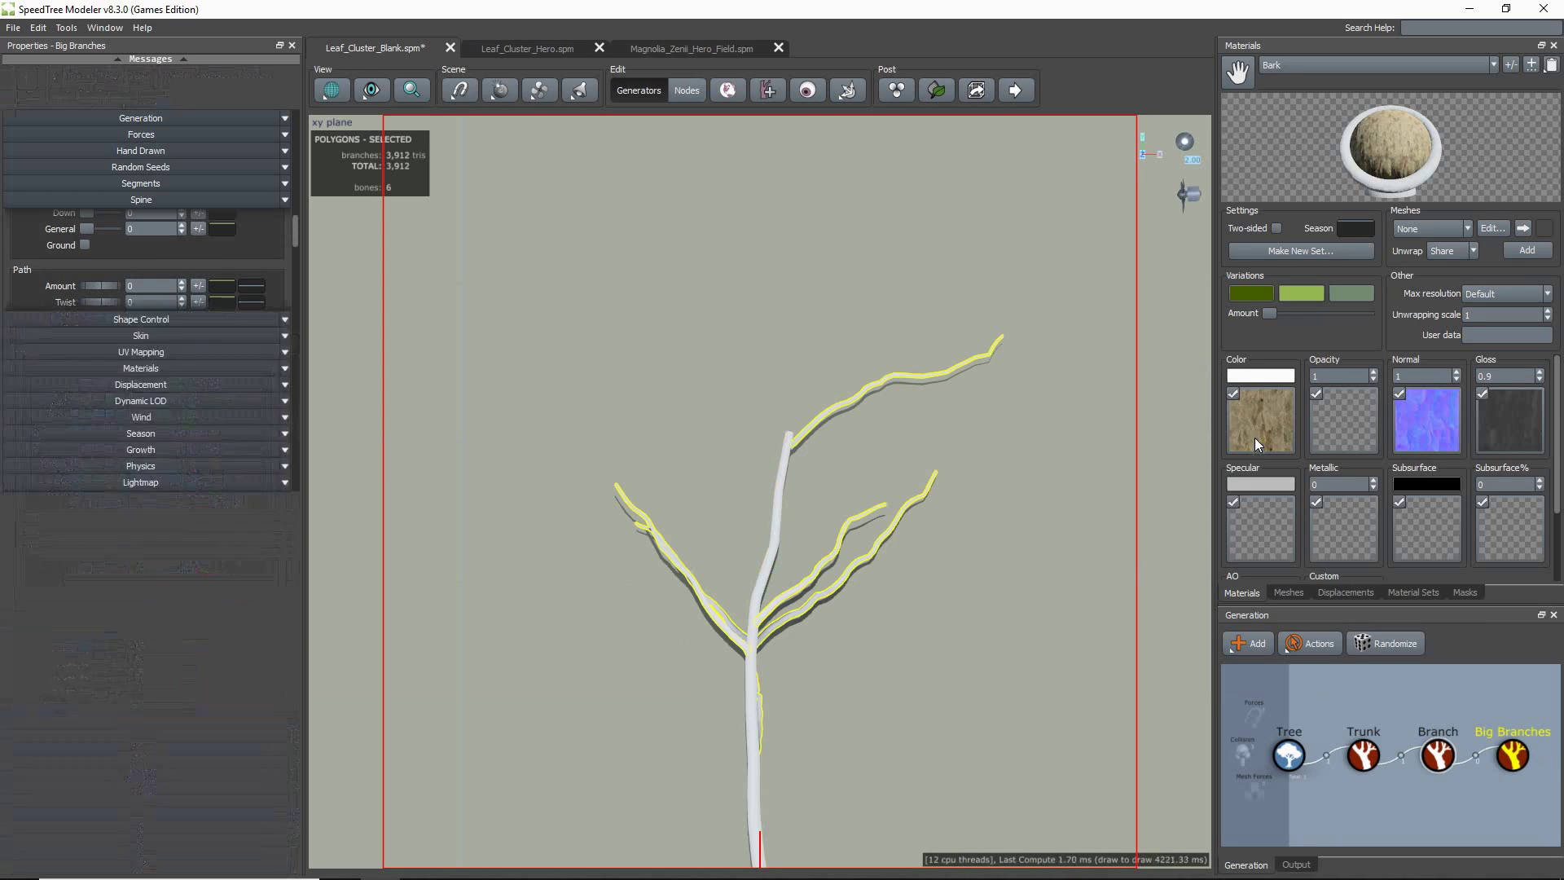
click(189, 251)
click(181, 272)
click(134, 340)
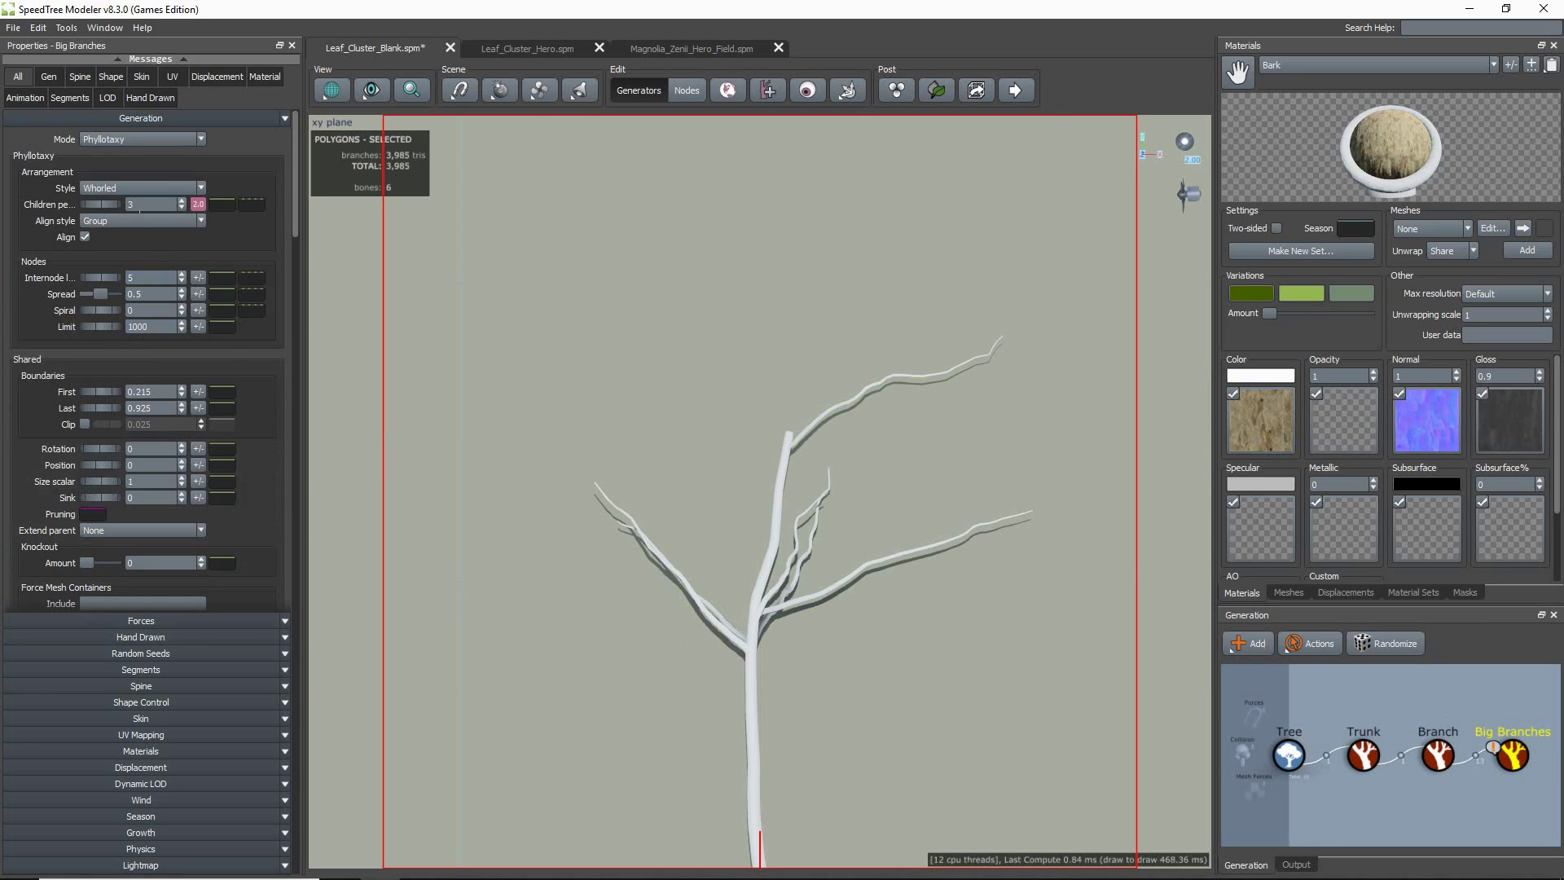
- Change the big branches to an alternating arrangement and let them extend the parent at its tip
click(144, 189)
click(147, 209)
click(140, 531)
click(133, 562)
- Set the big branches' late noise turbulence to 0.25 and amount to 1.14
click(155, 686)
scroll(158, 522, down, 4)
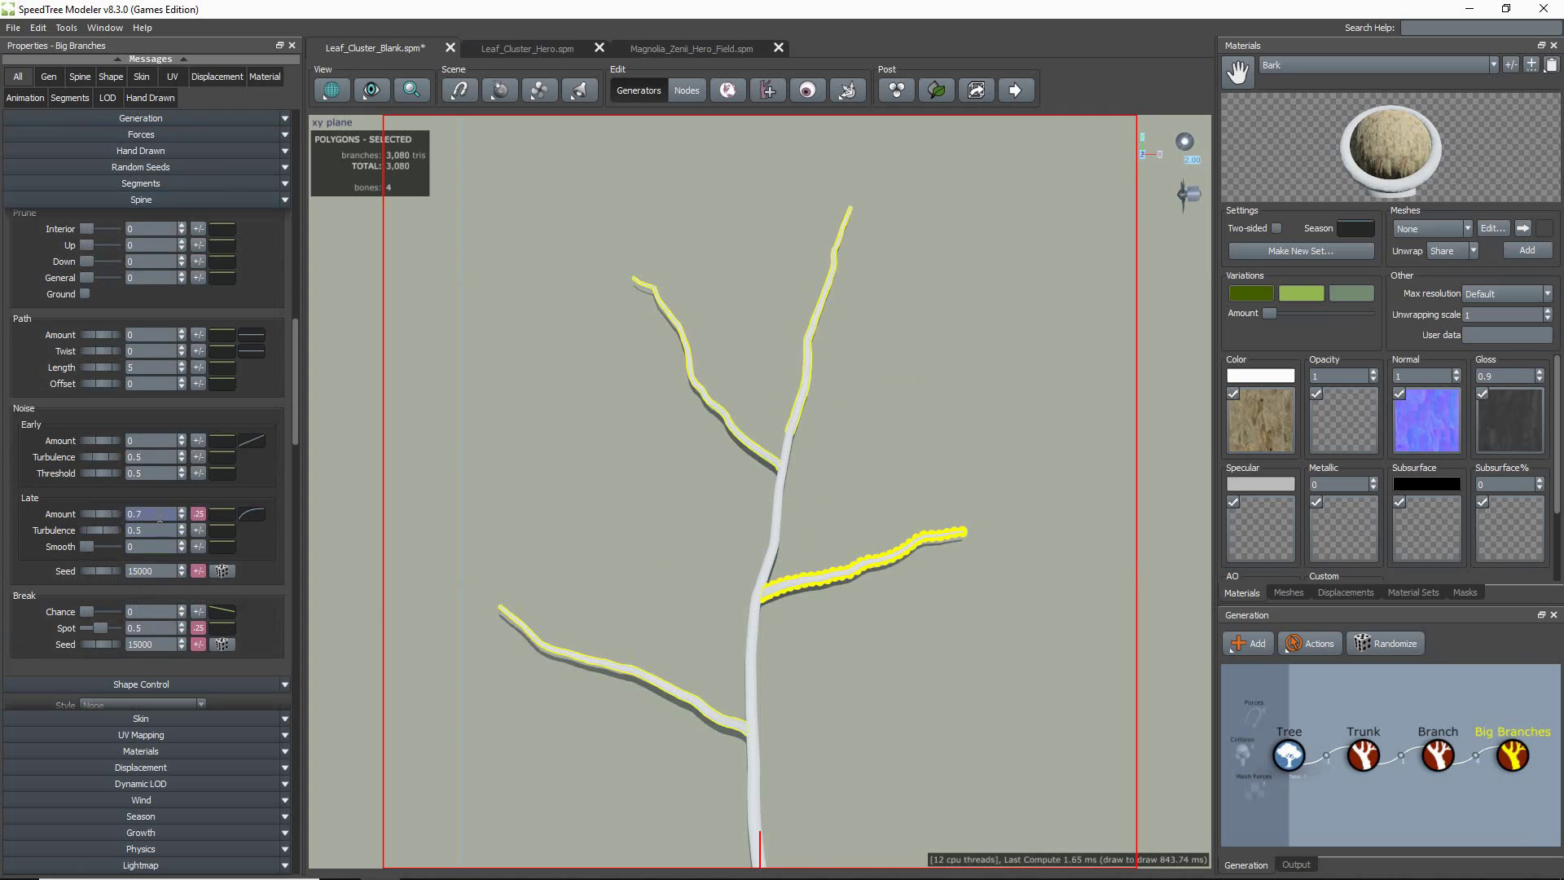
double_click(146, 530)
text(0.25)
drag(104, 514, 127, 515)
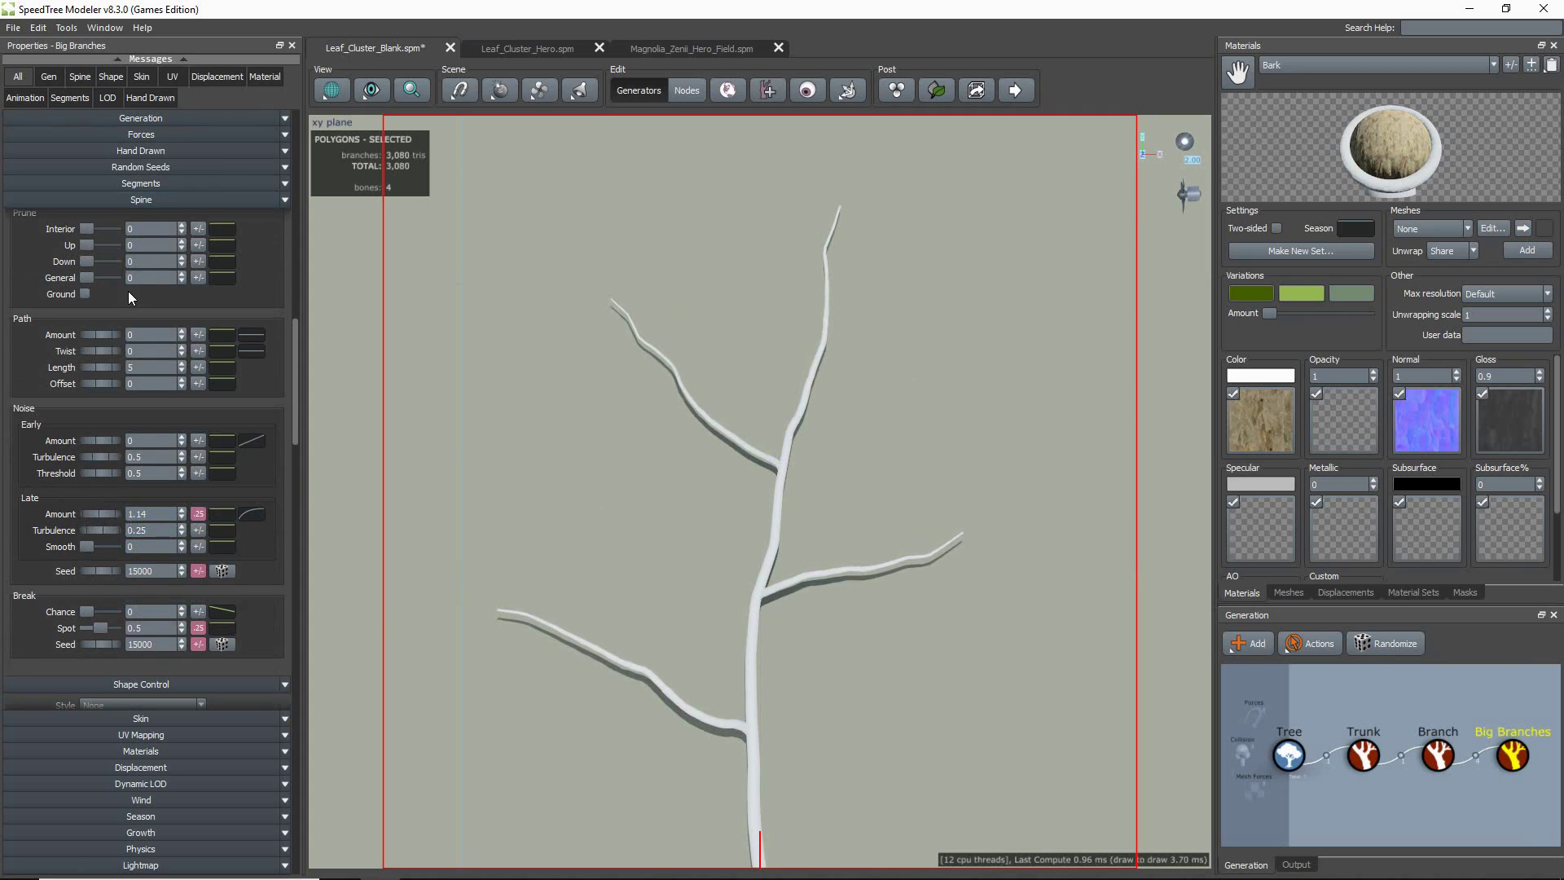
- Set the big branches' length to 0.5 of the parent and adjust their start angle curve
scroll(154, 253, up, 4)
drag(111, 253, 101, 254)
double_click(147, 254)
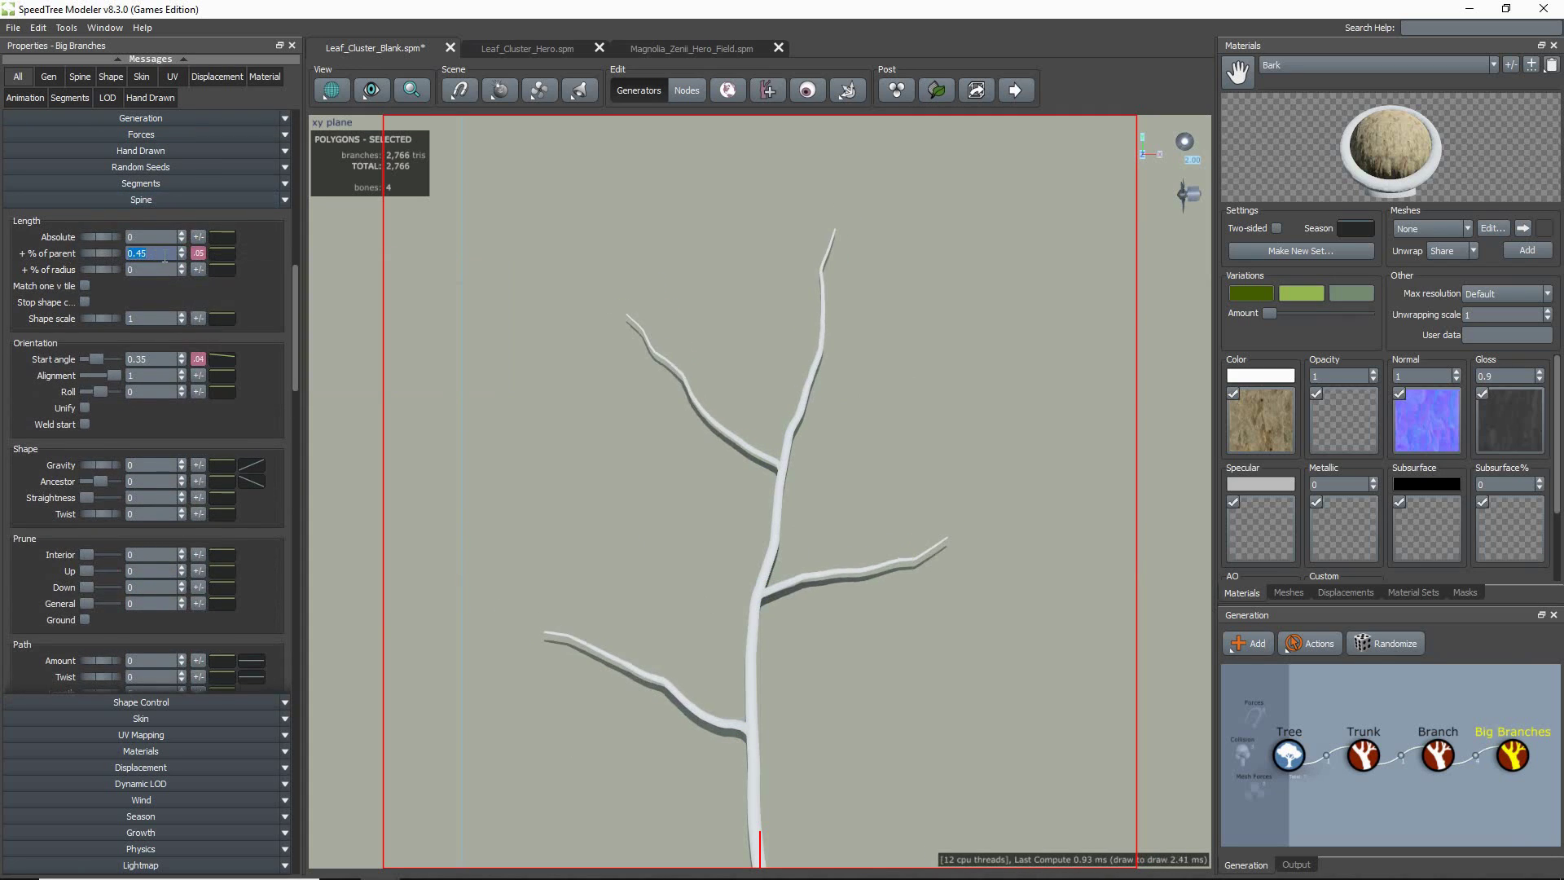
text(0.5)
key(Return)
click(222, 359)
drag(630, 455, 658, 447)
- Set the big branches' First boundary to 0.15 and open their absolute radius profile curve
click(155, 118)
double_click(145, 392)
text(0.15)
key(Return)
click(138, 719)
click(252, 302)
- Add a copy of the Big Branches generator as a child of the existing Big Branches
right_click(1514, 763)
click(1376, 692)
middle_drag(931, 653, 933, 664)
- Set the first-level big branches' length to 0.4 of the parent and lower a point on its length curve
click(740, 738)
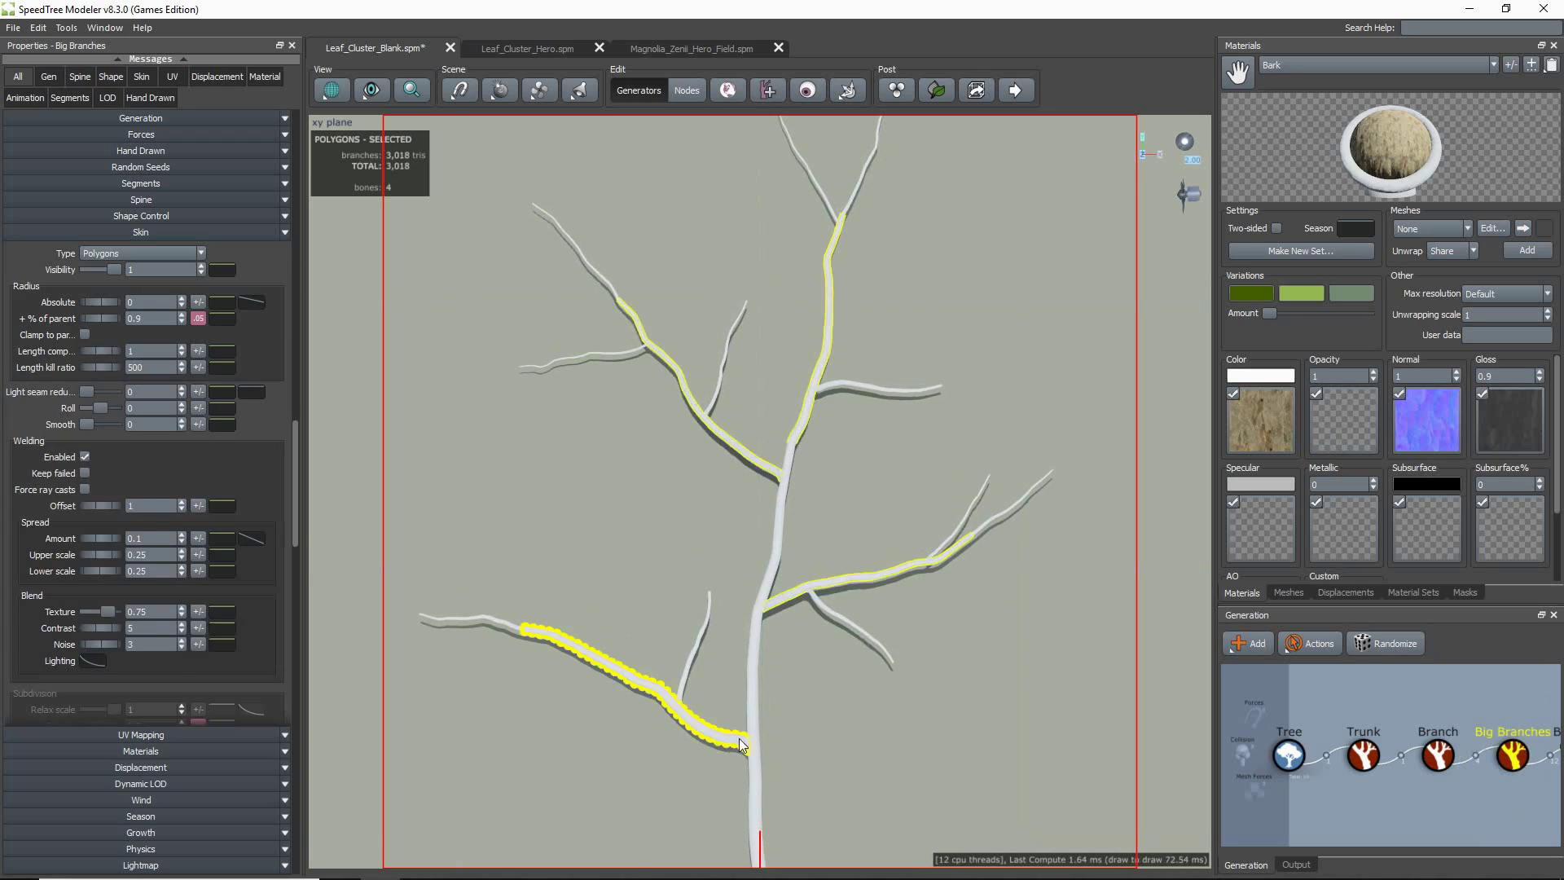
click(753, 739)
click(705, 746)
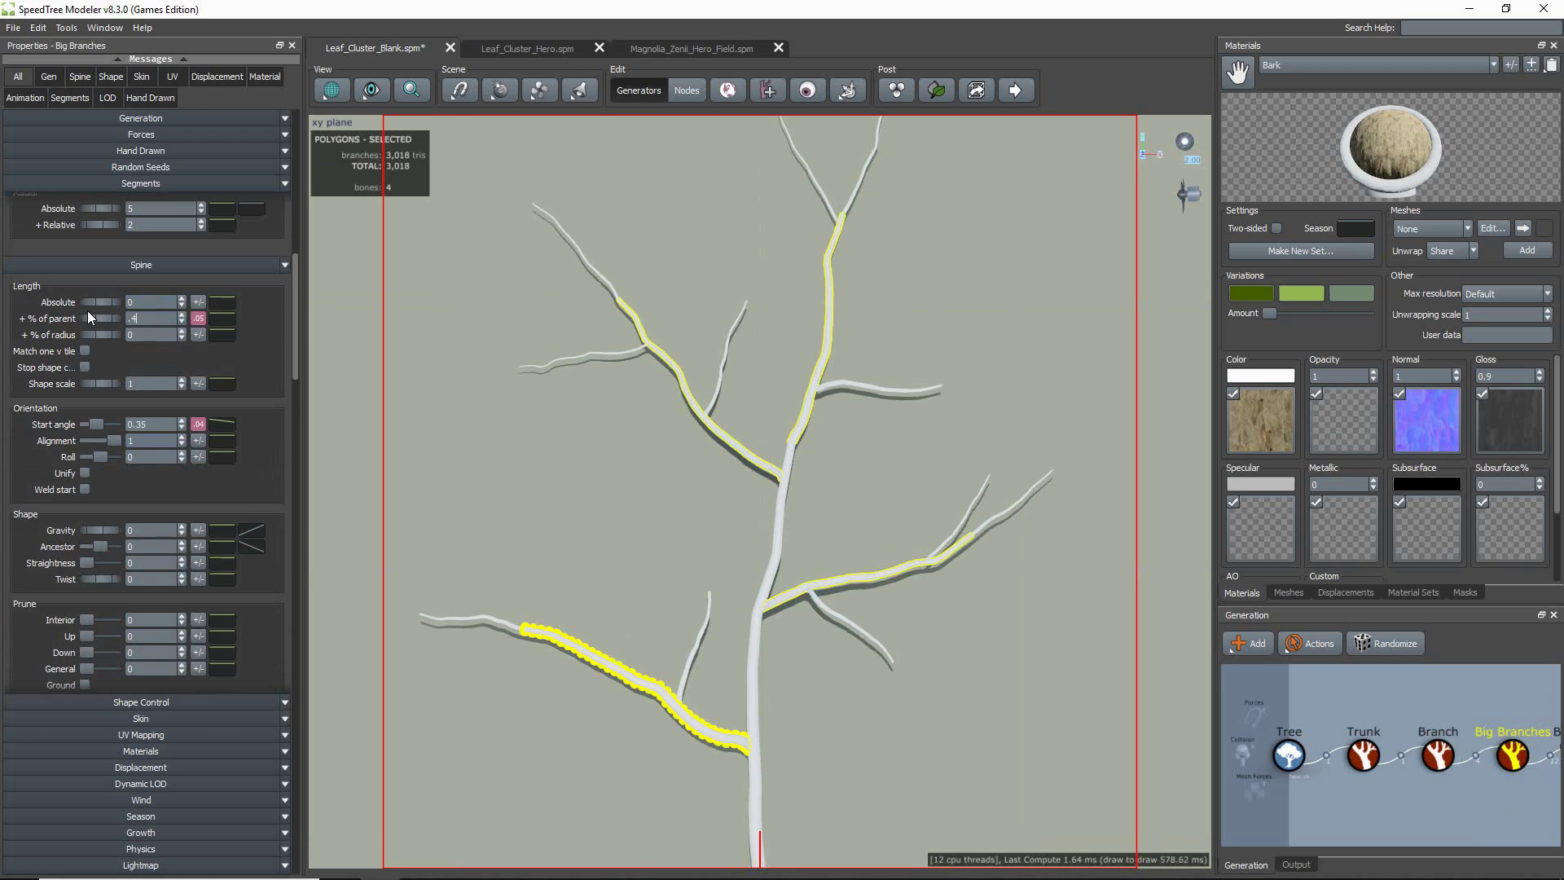
click(222, 318)
drag(629, 369, 630, 388)
- Raise the end of the second-level big branches' absolute radius profile curve to thicken their tips
click(744, 388)
click(140, 718)
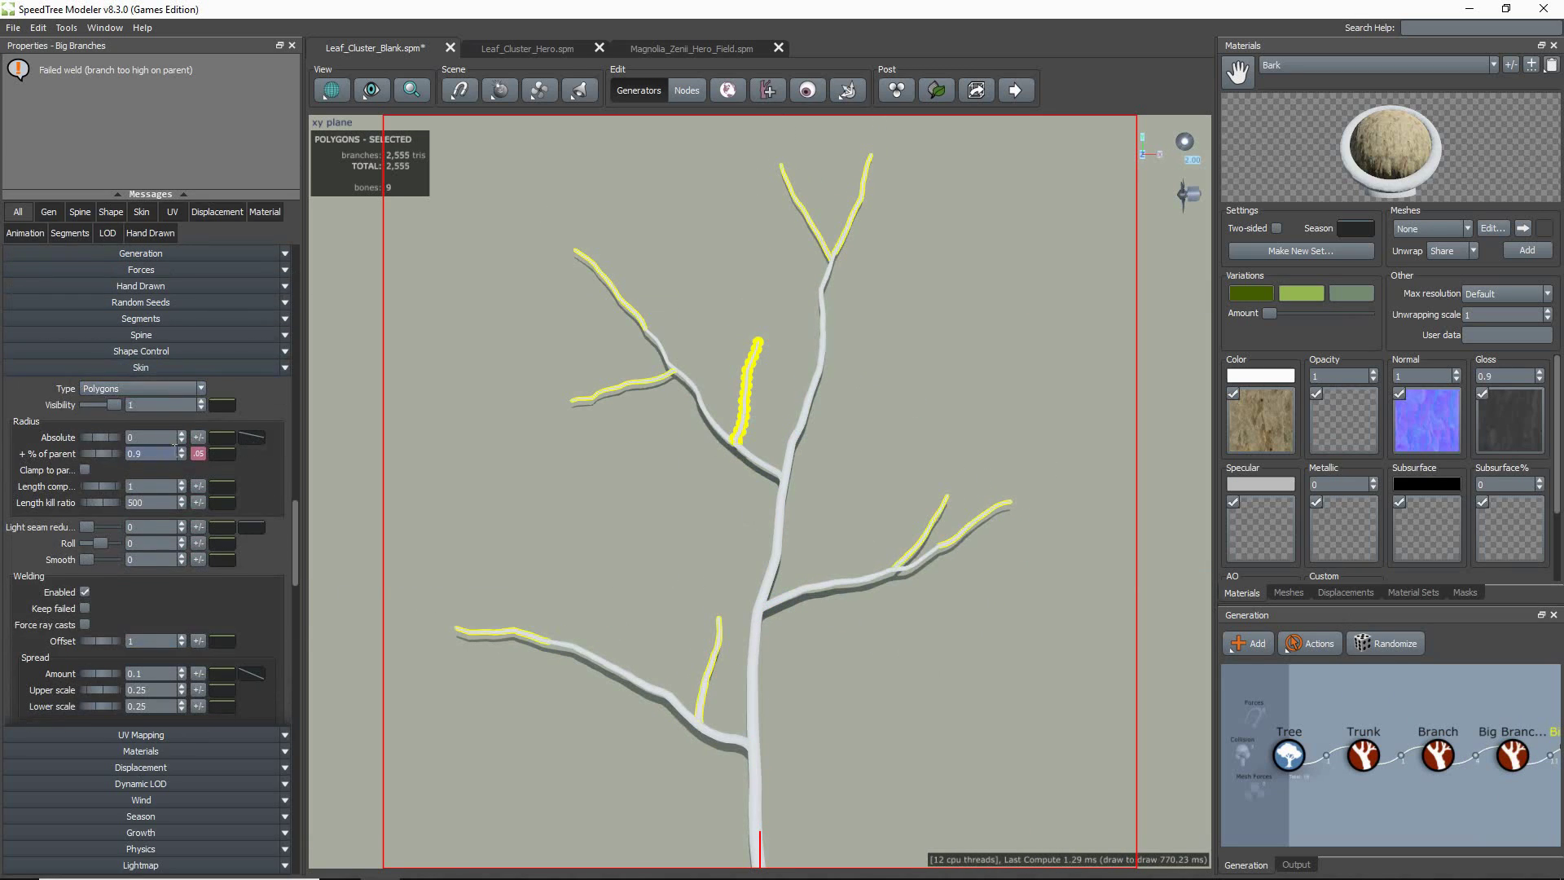
click(252, 436)
drag(659, 585, 659, 564)
- Raise the end of the first-level big branches' absolute radius profile curve to thicken their tips
click(658, 406)
click(672, 373)
click(692, 389)
click(252, 301)
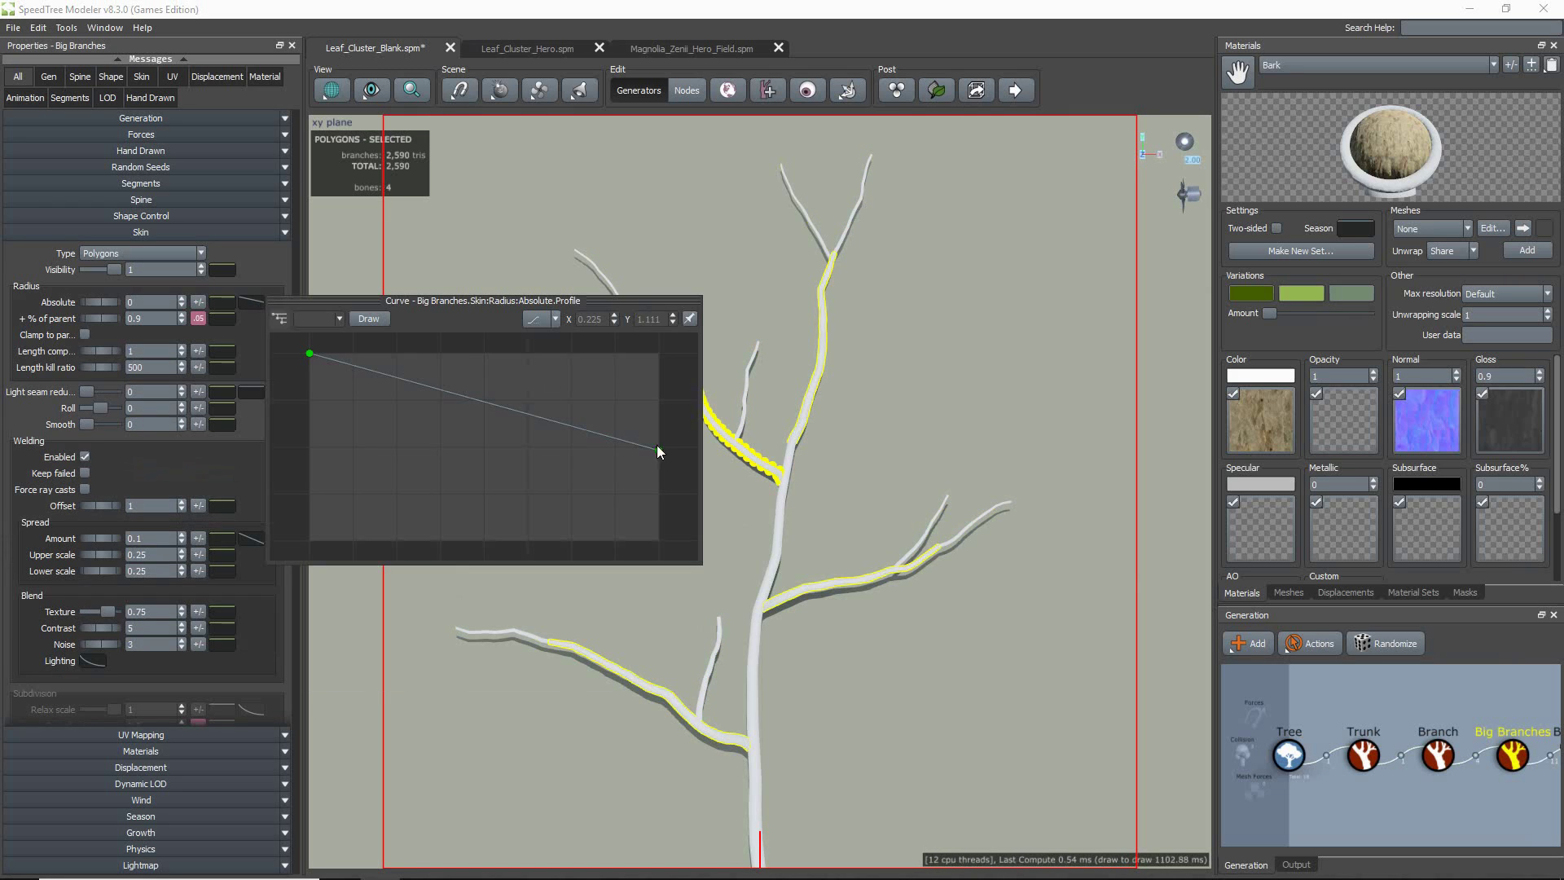
drag(658, 450, 659, 408)
- Adjust the second-level big branches' late noise turbulence and set their Ancestor shape value to -0.01
click(740, 431)
click(142, 334)
scroll(142, 567, down, 8)
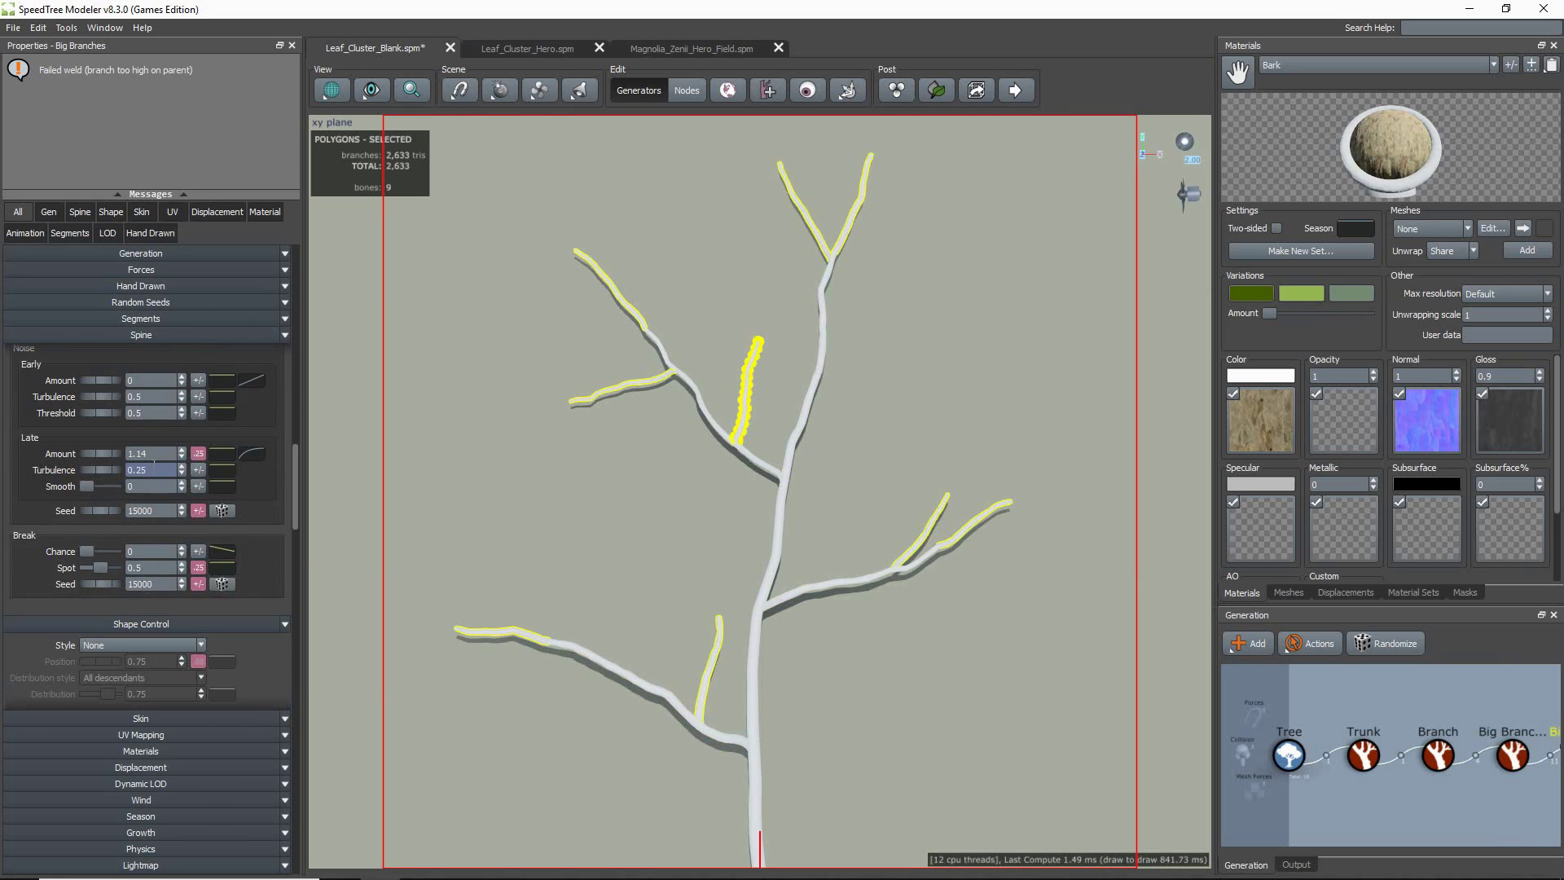
click(142, 471)
scroll(142, 470, down, 3)
scroll(141, 472, up, 5)
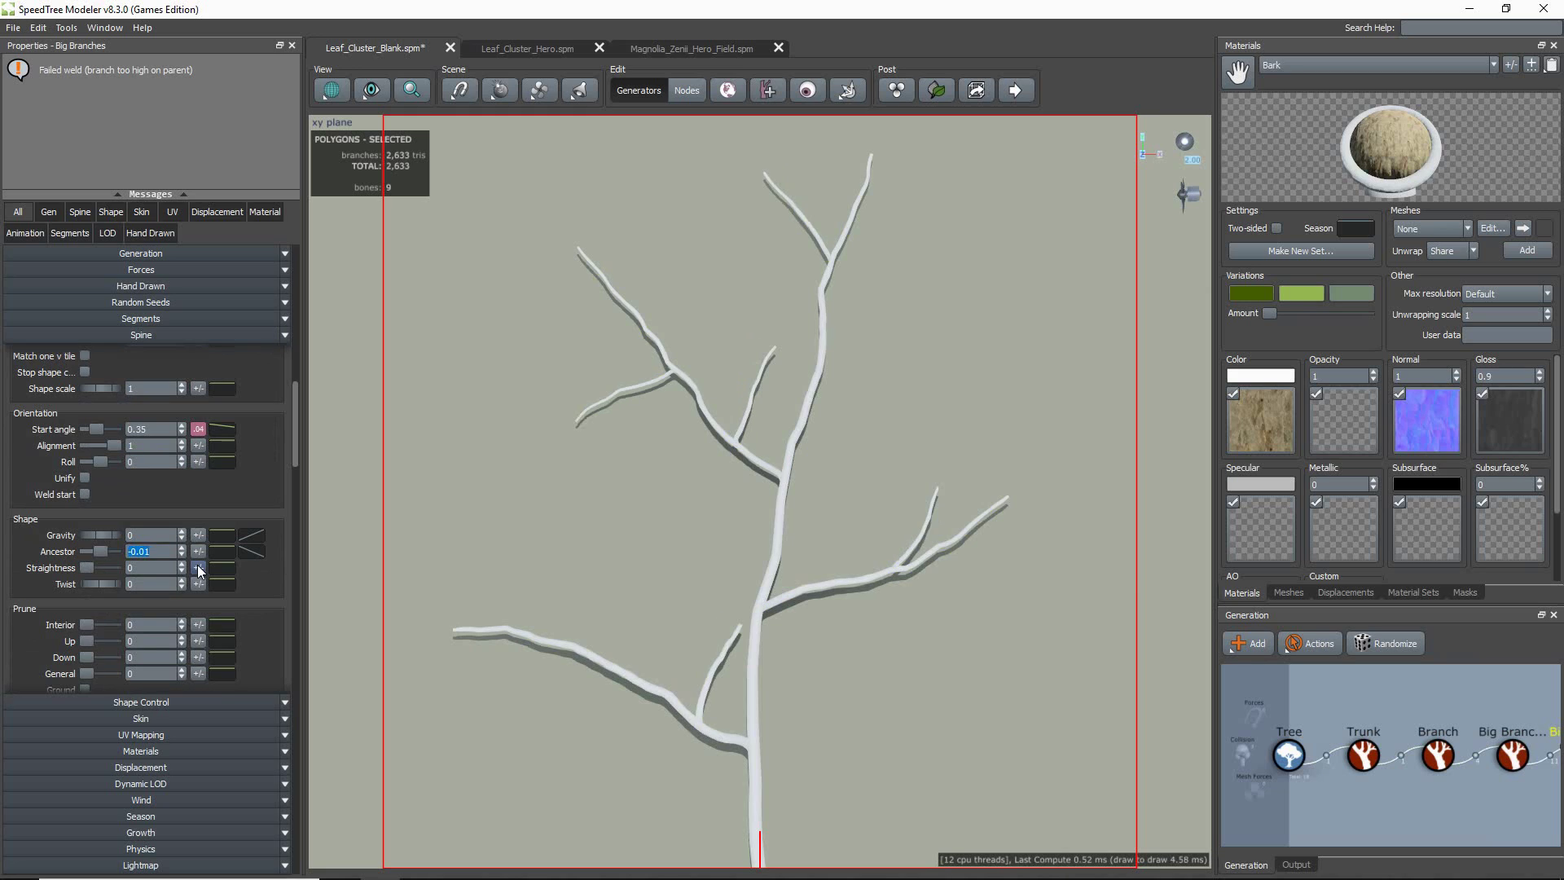
- Lower the ends of the second-level big branches' Ancestor and Start angle parent curves
click(229, 551)
drag(629, 604, 628, 790)
click(222, 429)
drag(630, 533, 632, 574)
- Shorten the second-level big branches' internode length and set their spine noise to 0.1
click(141, 253)
drag(107, 413, 100, 411)
click(134, 686)
scroll(163, 599, down, 8)
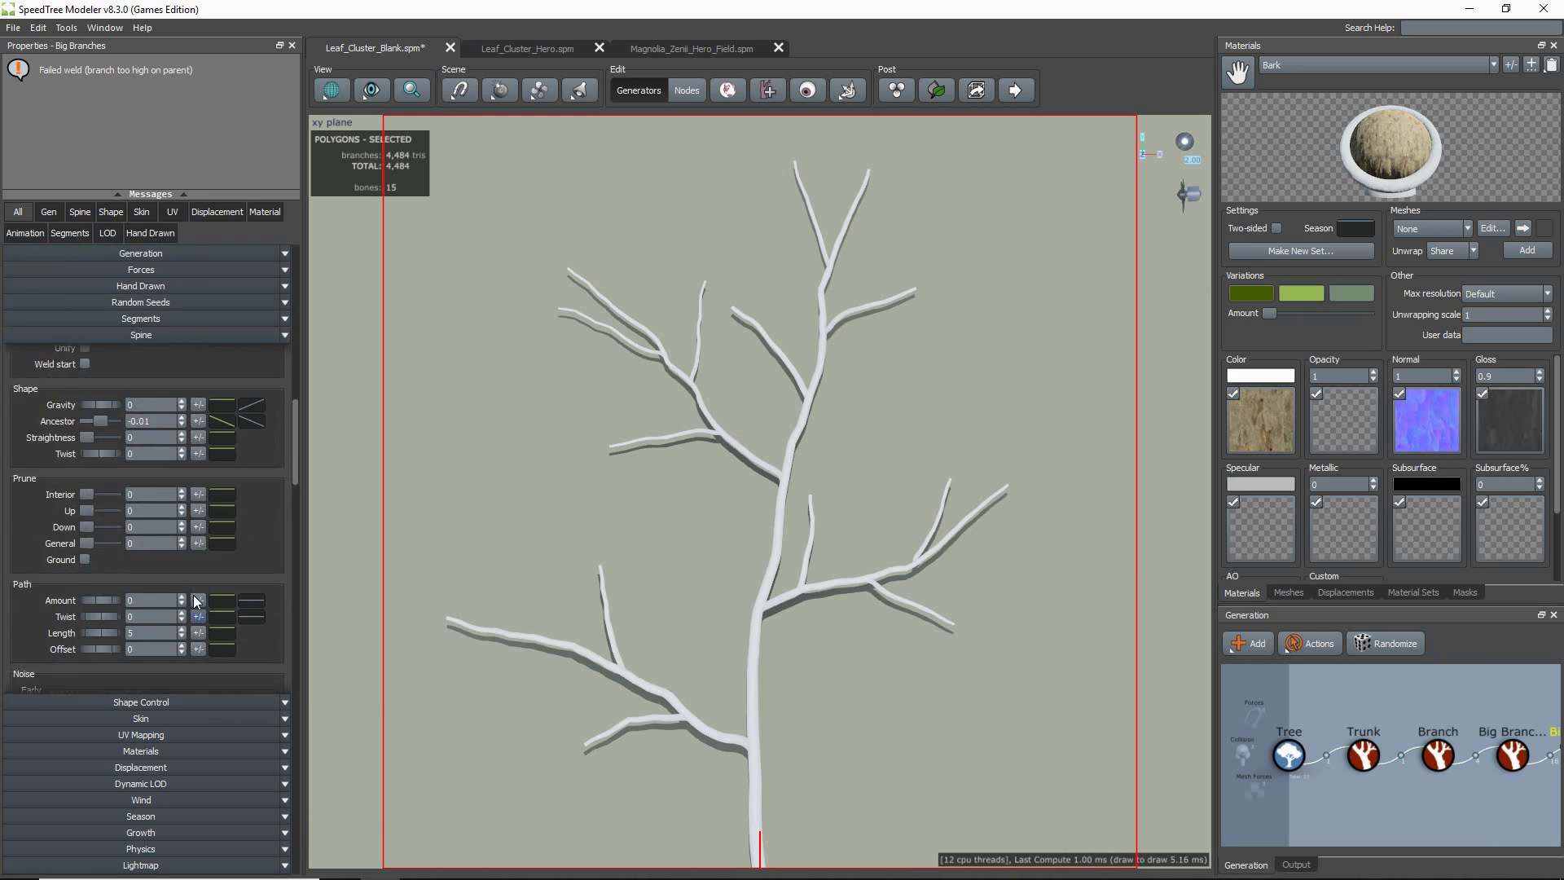
drag(159, 584, 106, 576)
text(.1)
key(Return)
- Adjust the skin welding settings of the second-level big branches
click(921, 537)
scroll(97, 452, down, 12)
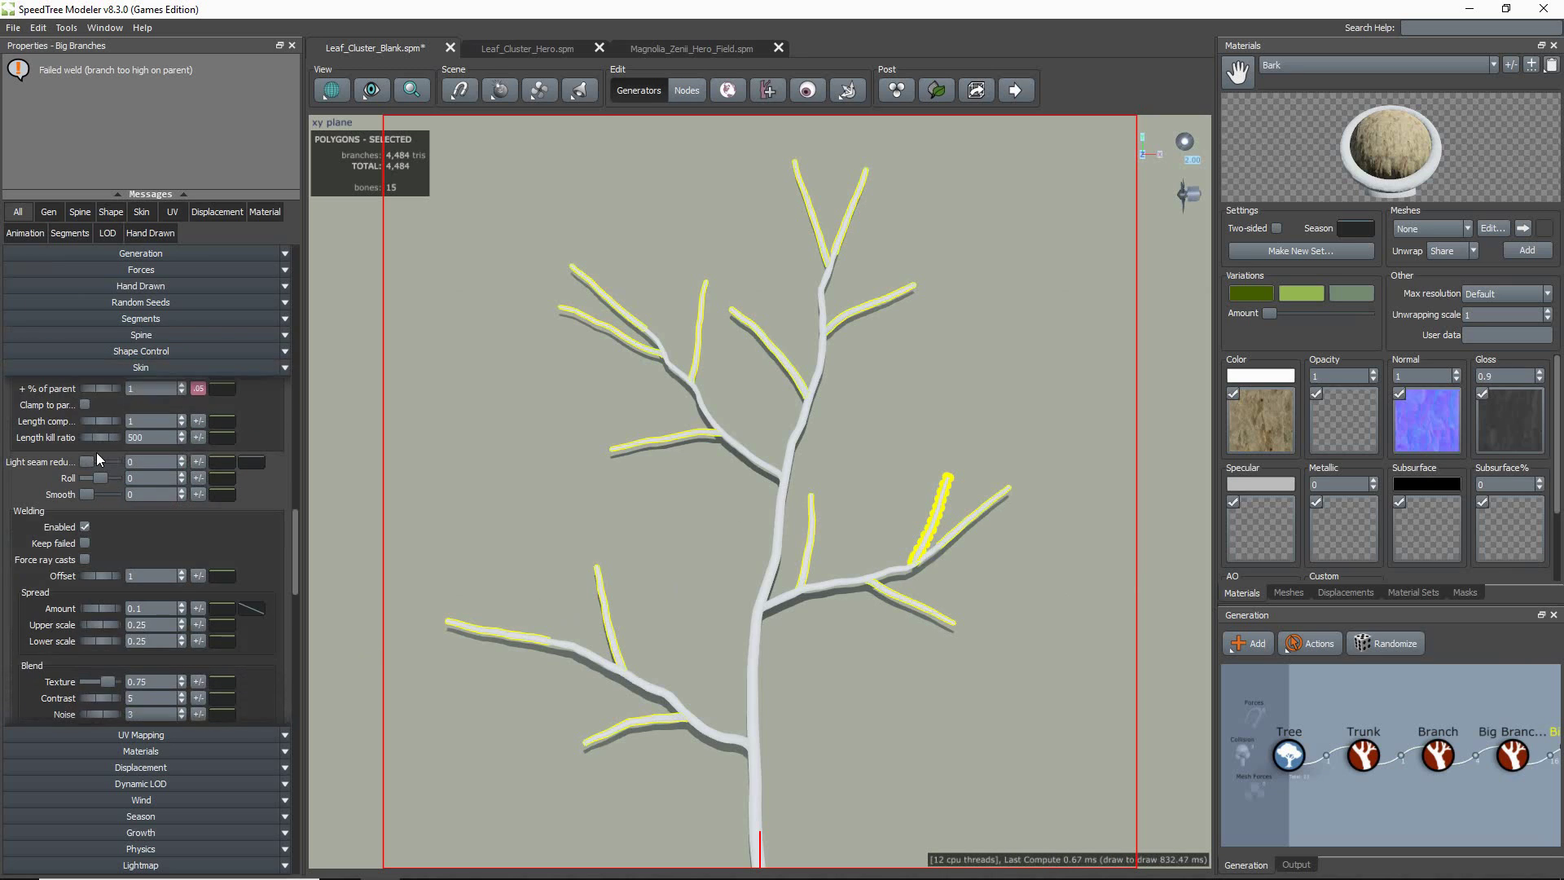
drag(98, 514, 194, 524)
drag(102, 447, 142, 440)
click(984, 615)
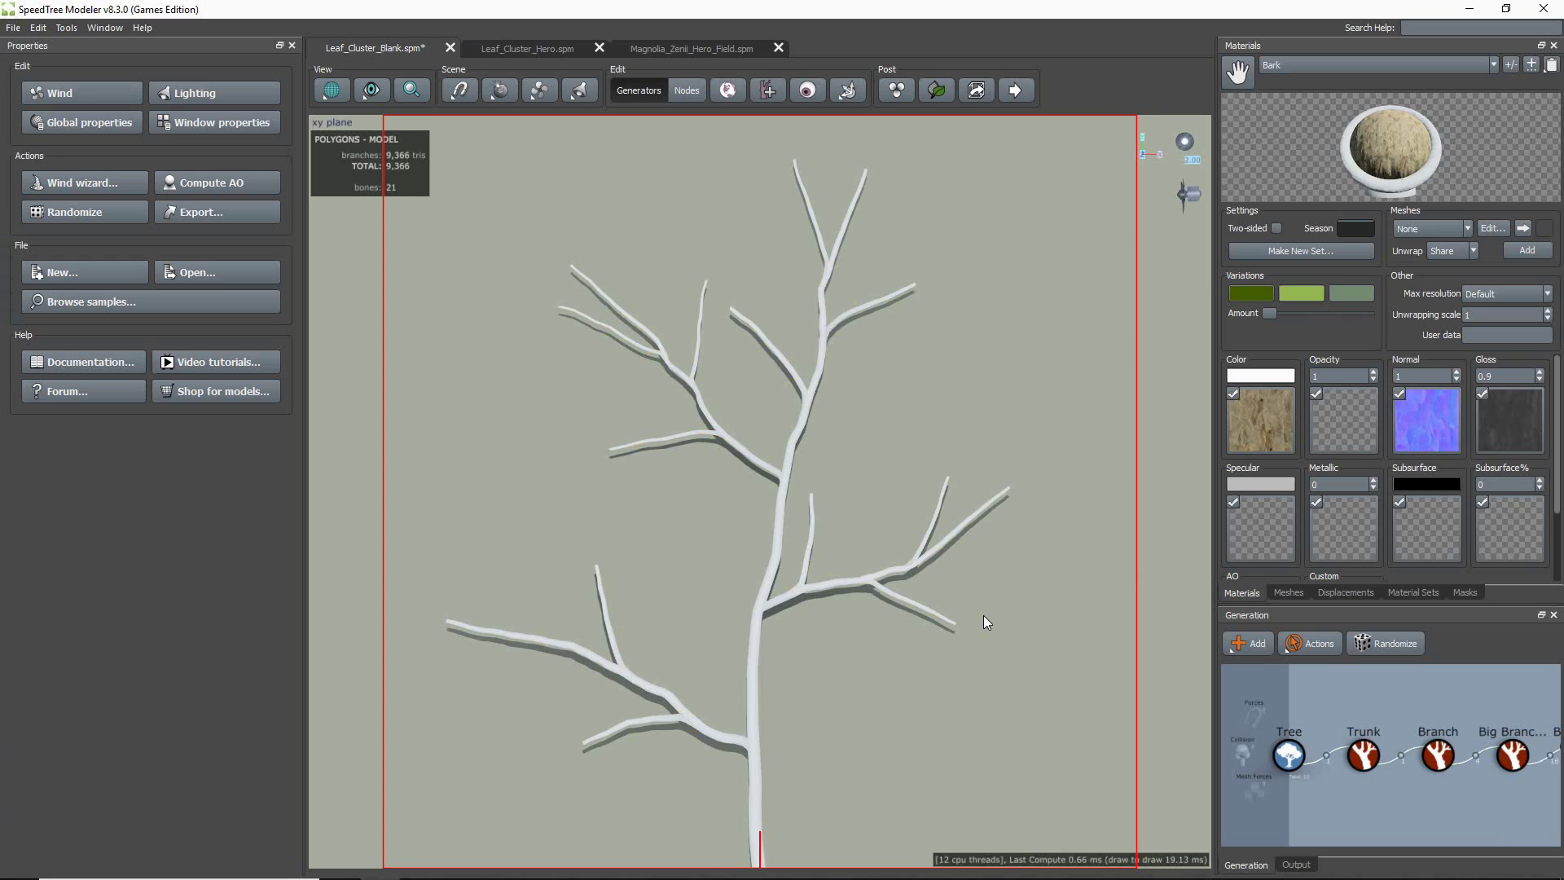
- Assign the bark material to the branch generators
click(1443, 756)
click(175, 749)
click(123, 688)
click(114, 457)
click(810, 739)
- Add a leaf mesh generator to the second-level big branches
middle_drag(811, 742, 817, 759)
middle_drag(1459, 813, 1438, 812)
right_click(1438, 811)
click(1277, 546)
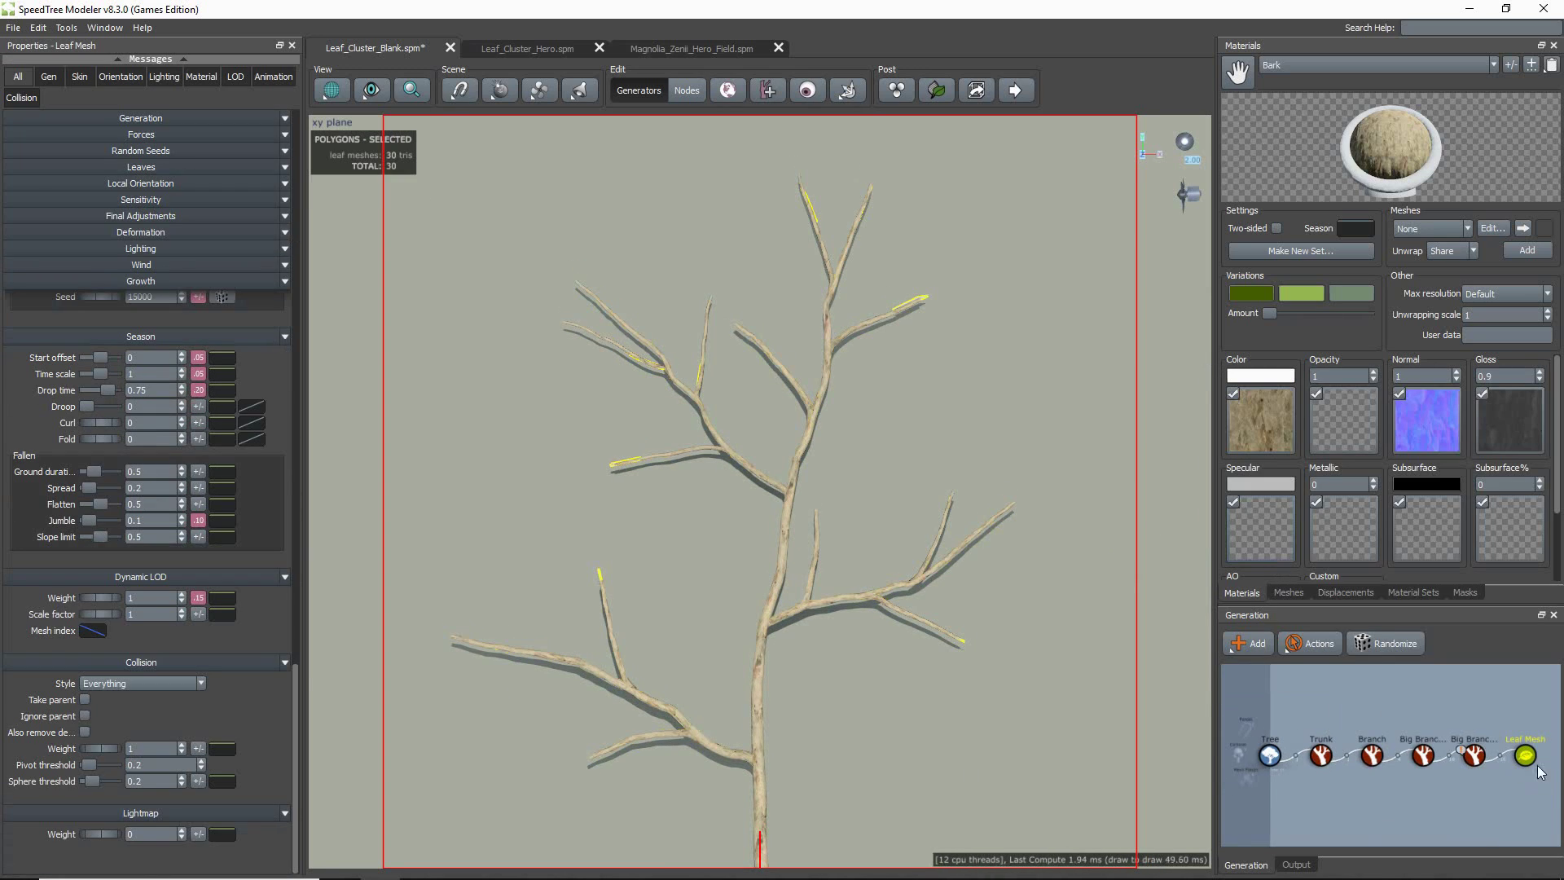
text(5)
- Set the leaf mesh's generation mode to Phyllotaxy and its leaf size to 2.5
click(170, 119)
click(150, 139)
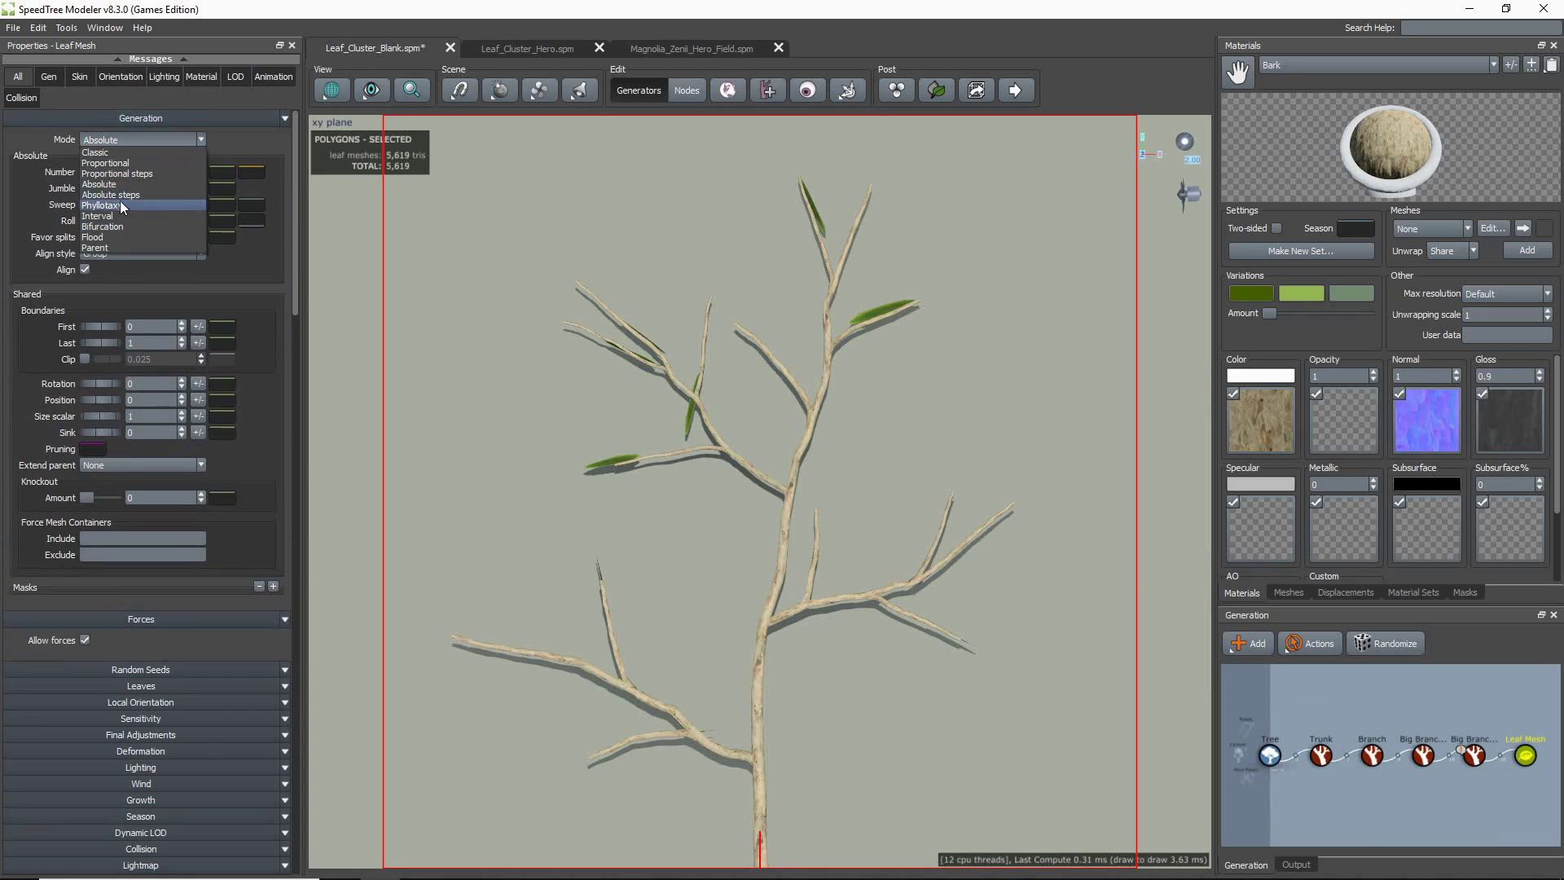
click(117, 204)
click(187, 685)
drag(140, 380, 91, 365)
text(2)
key(Return)
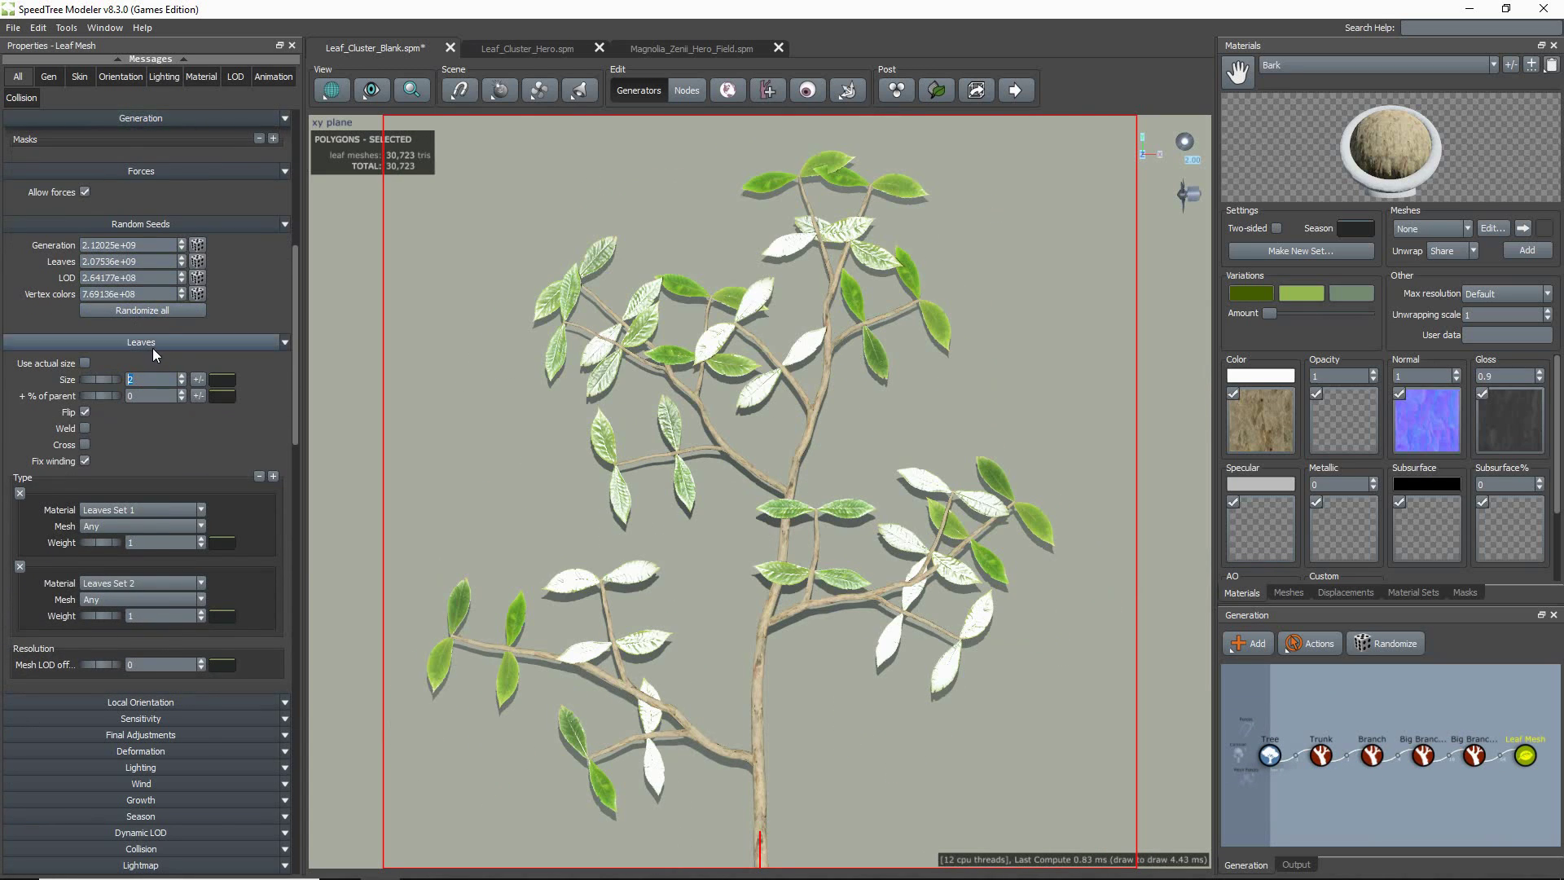
- Set the leaf arrangement style to Alternating (distichous) with an internode length of 0.5
click(134, 121)
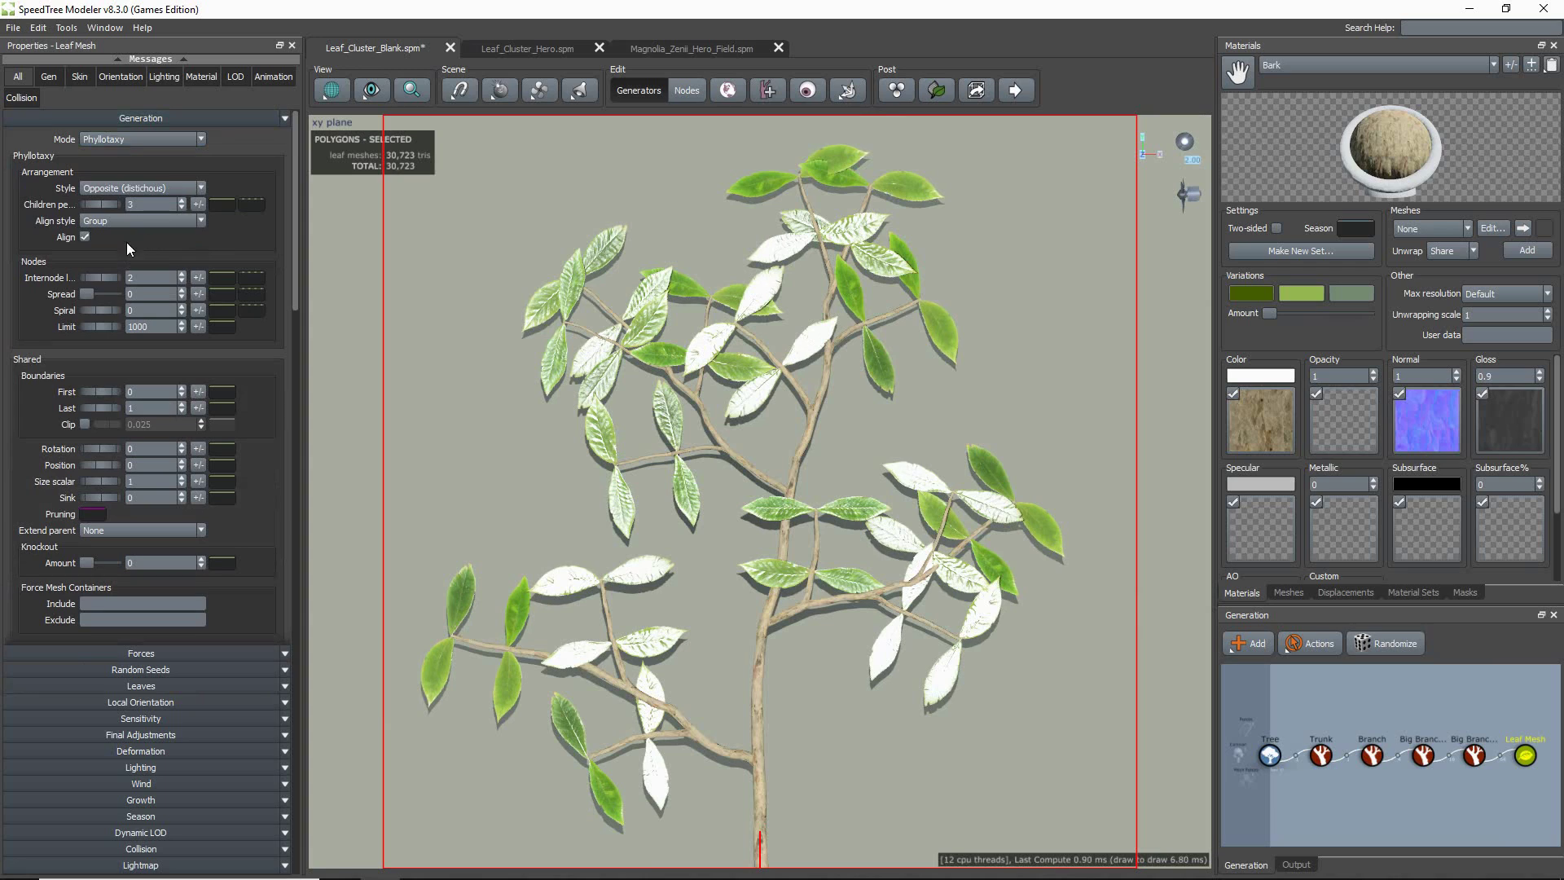
click(124, 185)
click(134, 229)
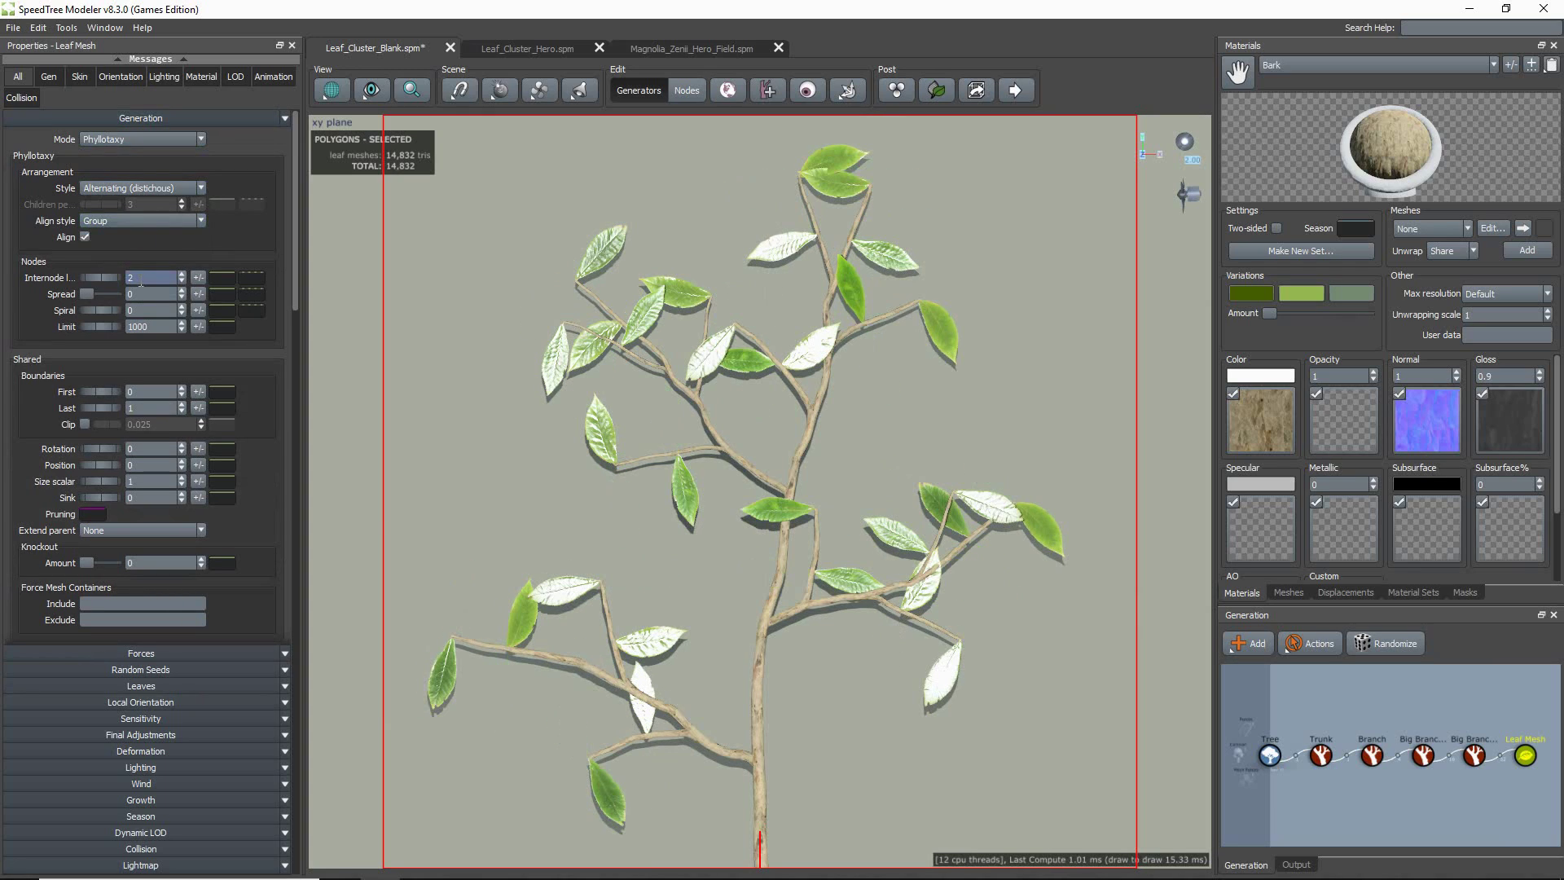
text(1)
key(Return)
text(0.5)
key(Return)
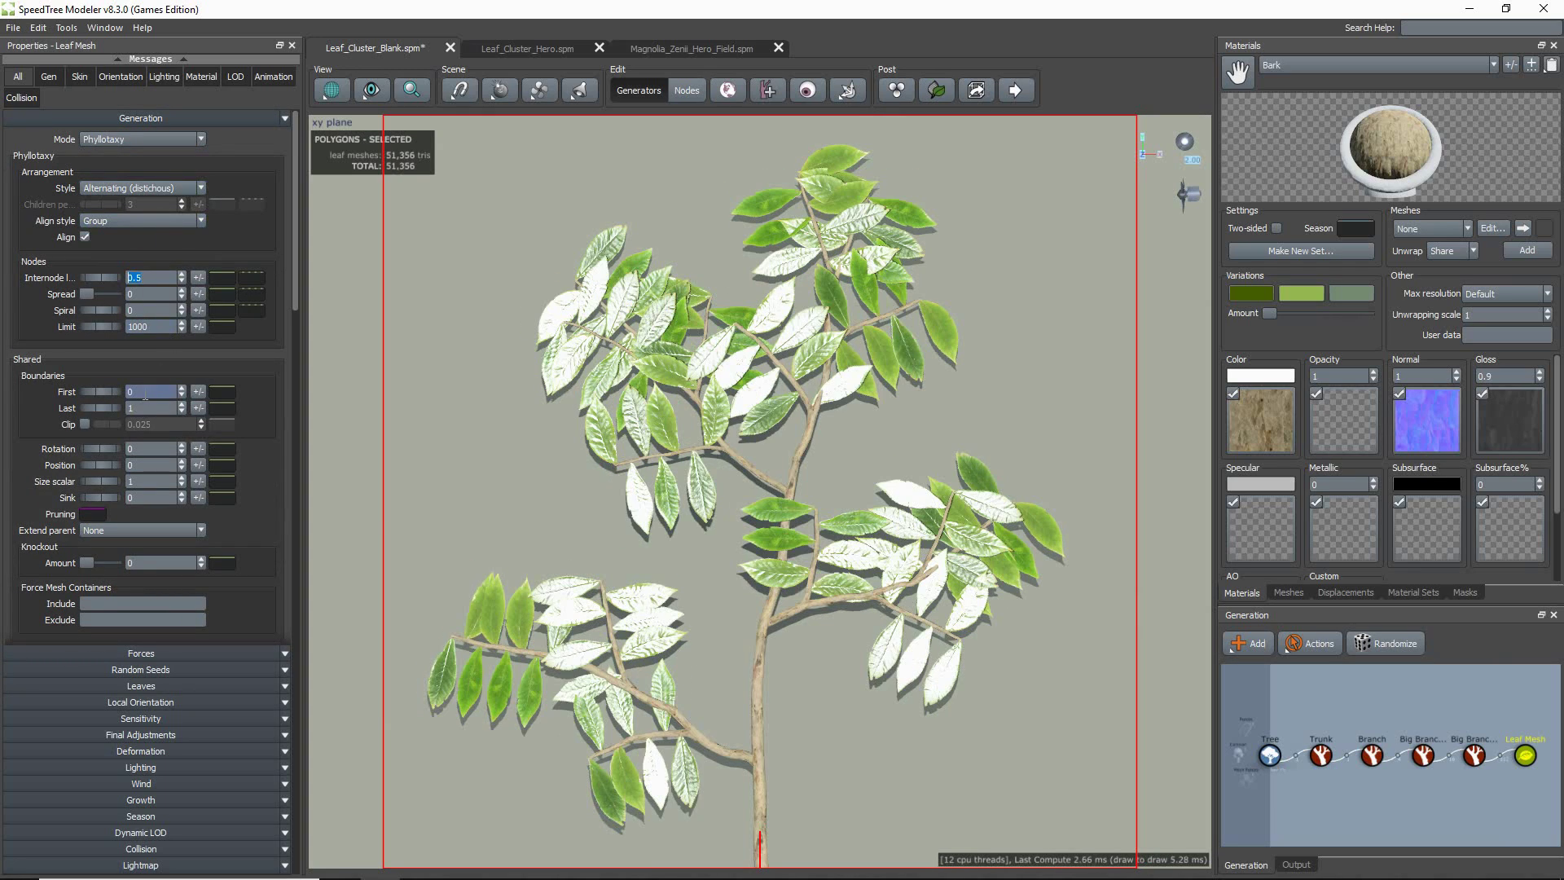
- Set the First boundary of the leaf mesh to 0.1
click(145, 392)
text(0.1)
key(Return)
- Raise the Align value in the leaves' local orientation to angle them along their branches
click(147, 686)
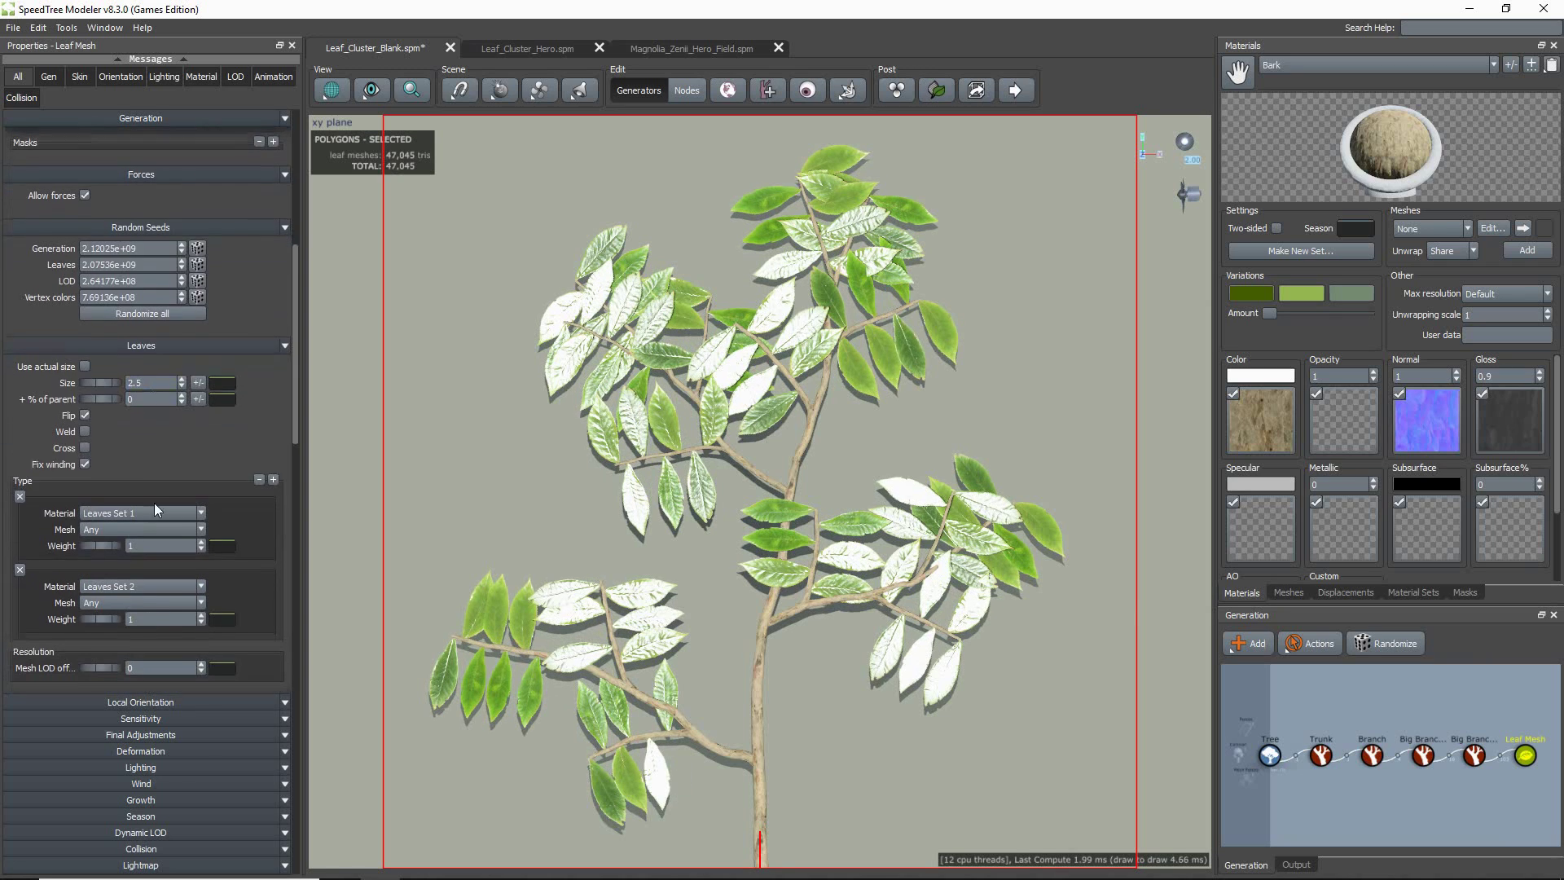
scroll(154, 501, down, 4)
drag(100, 449, 106, 449)
scroll(490, 554, down, 1)
middle_drag(490, 554, 487, 593)
click(455, 673)
- Set the leaf mesh's internode length to 0.8 to space the leaves out
click(163, 118)
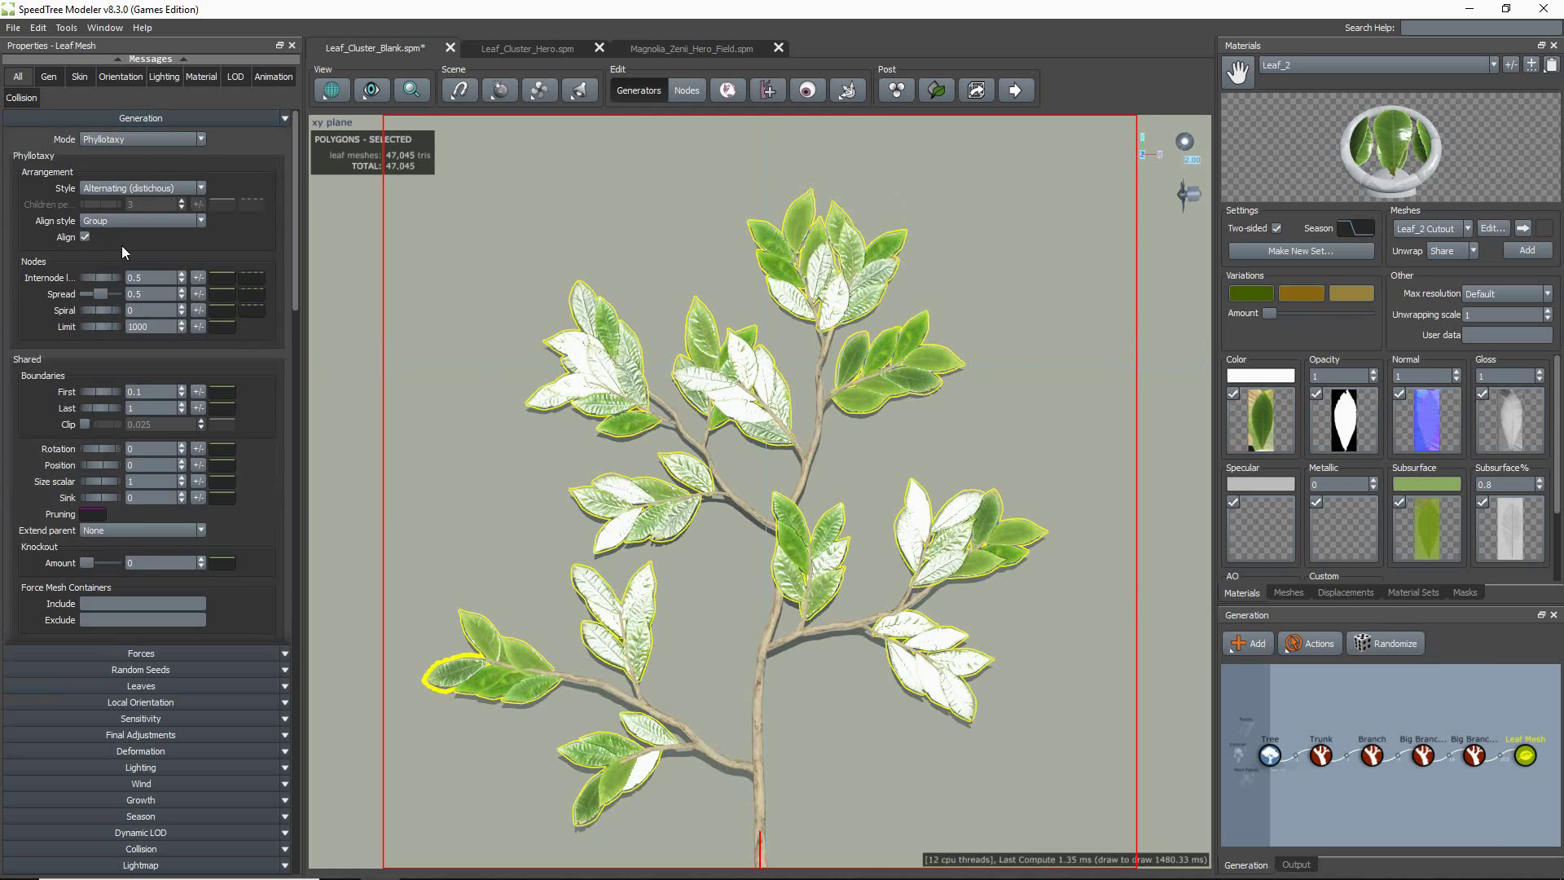
drag(143, 278, 95, 274)
text(1)
key(Return)
middle_drag(554, 677, 550, 668)
click(511, 678)
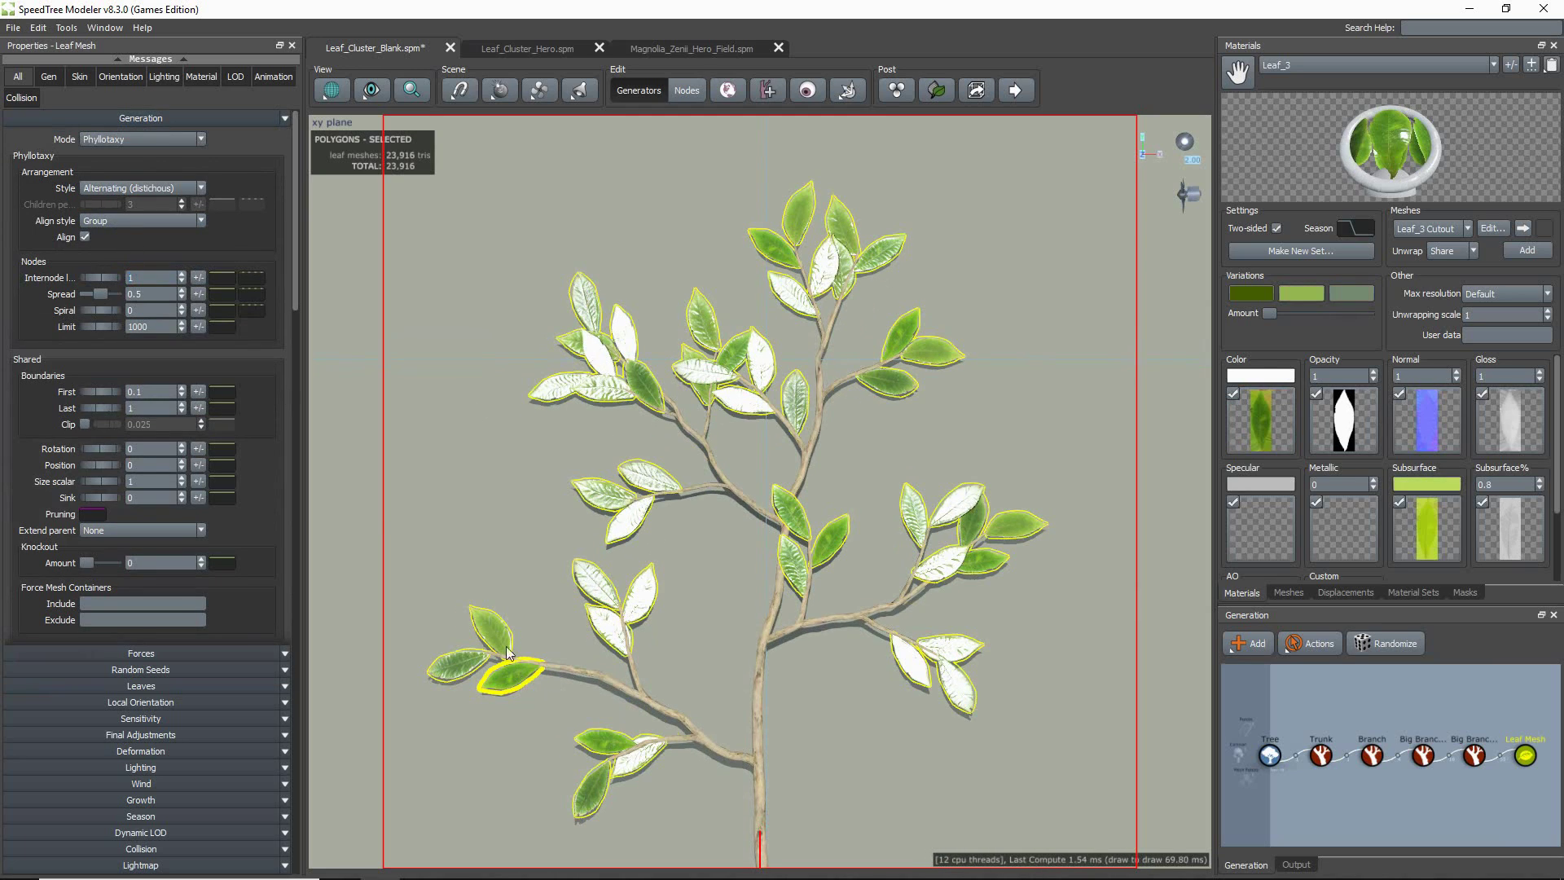
drag(144, 277, 110, 277)
text(0.8)
key(Return)
- Set the leaves' Align to 0.53 and reshape its parent curve with a high start and a dip before the middle
click(207, 690)
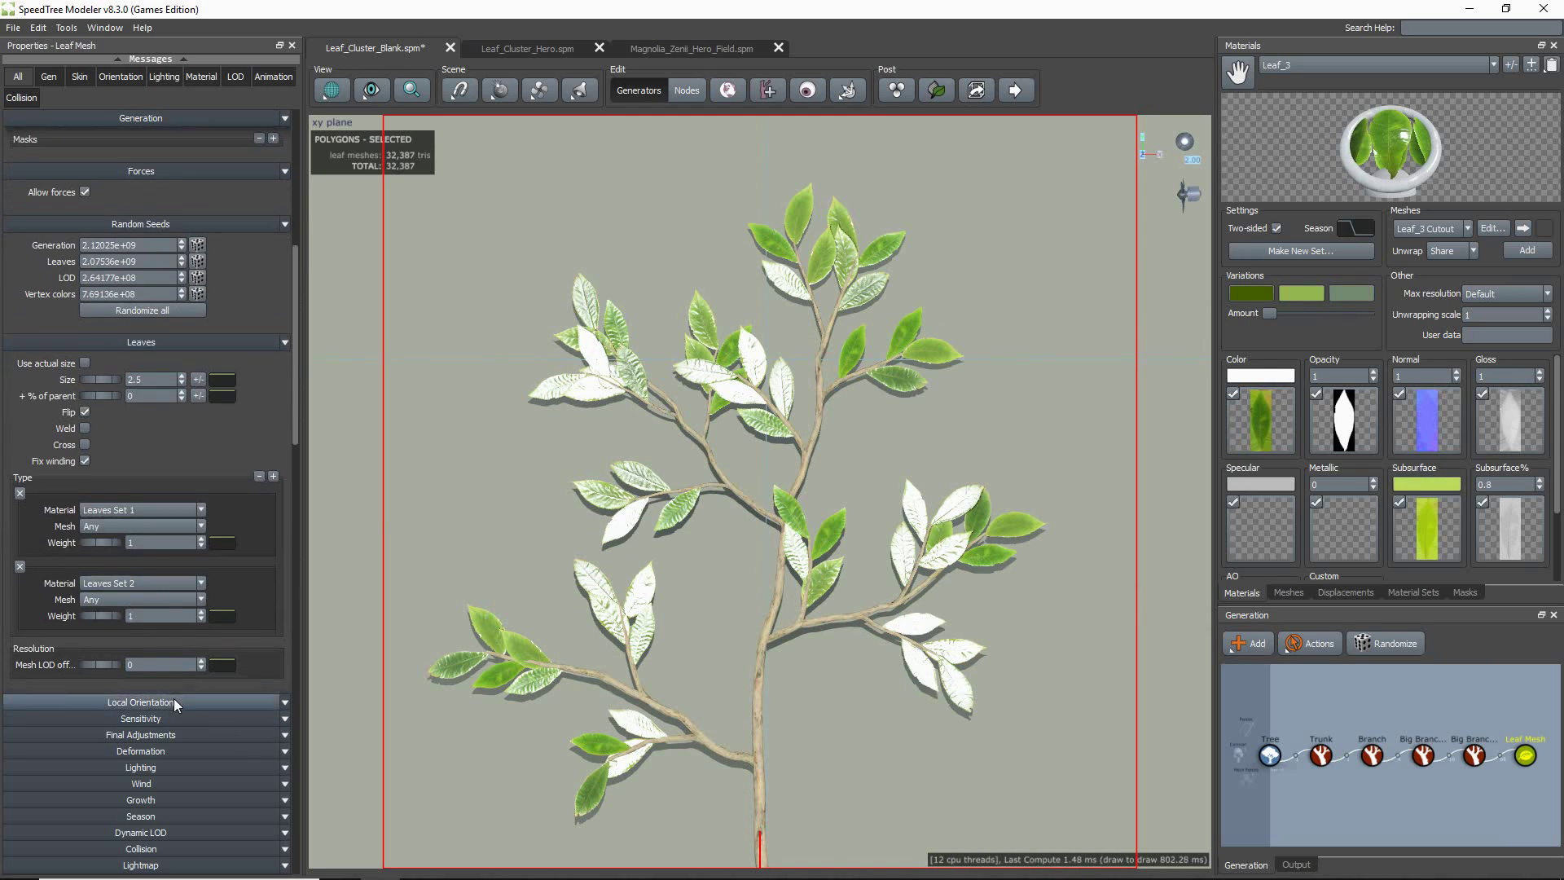
click(174, 700)
drag(112, 672, 109, 672)
click(227, 675)
drag(280, 652, 282, 711)
drag(391, 692, 391, 650)
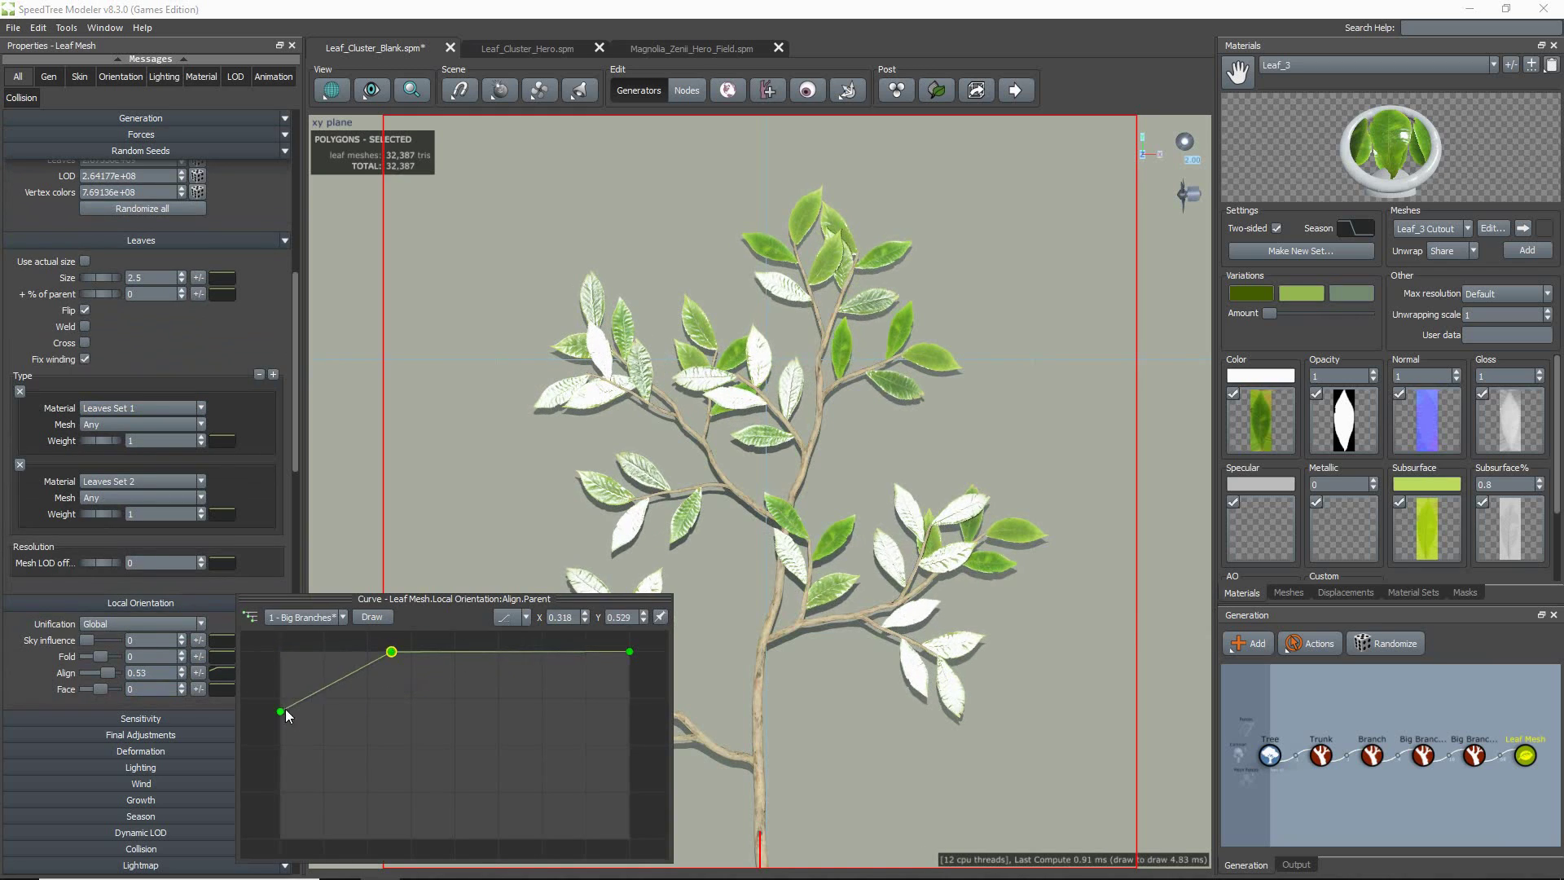
drag(281, 711, 281, 695)
drag(391, 650, 408, 736)
drag(281, 694, 280, 655)
drag(406, 737, 401, 741)
- Set the leaves' Last boundary to 0.9 and their deformation to Fold -0.35 and Curl 0.08
click(141, 119)
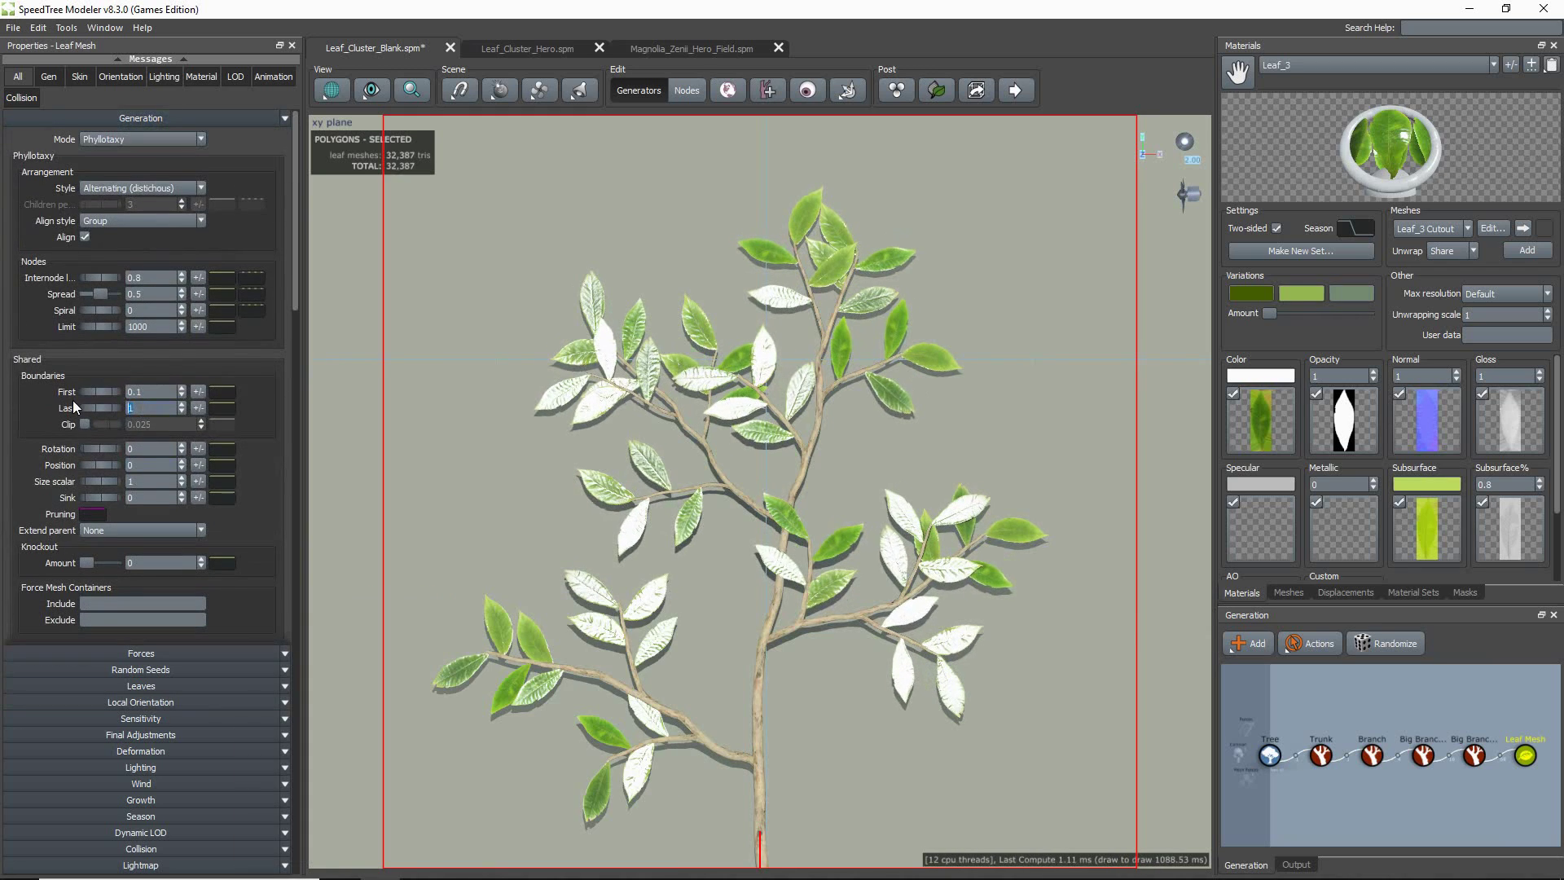
drag(101, 407, 91, 407)
click(178, 749)
mouse_move(98, 559)
mouse_down()
mouse_move(69, 557)
mouse_move(100, 576)
mouse_up()
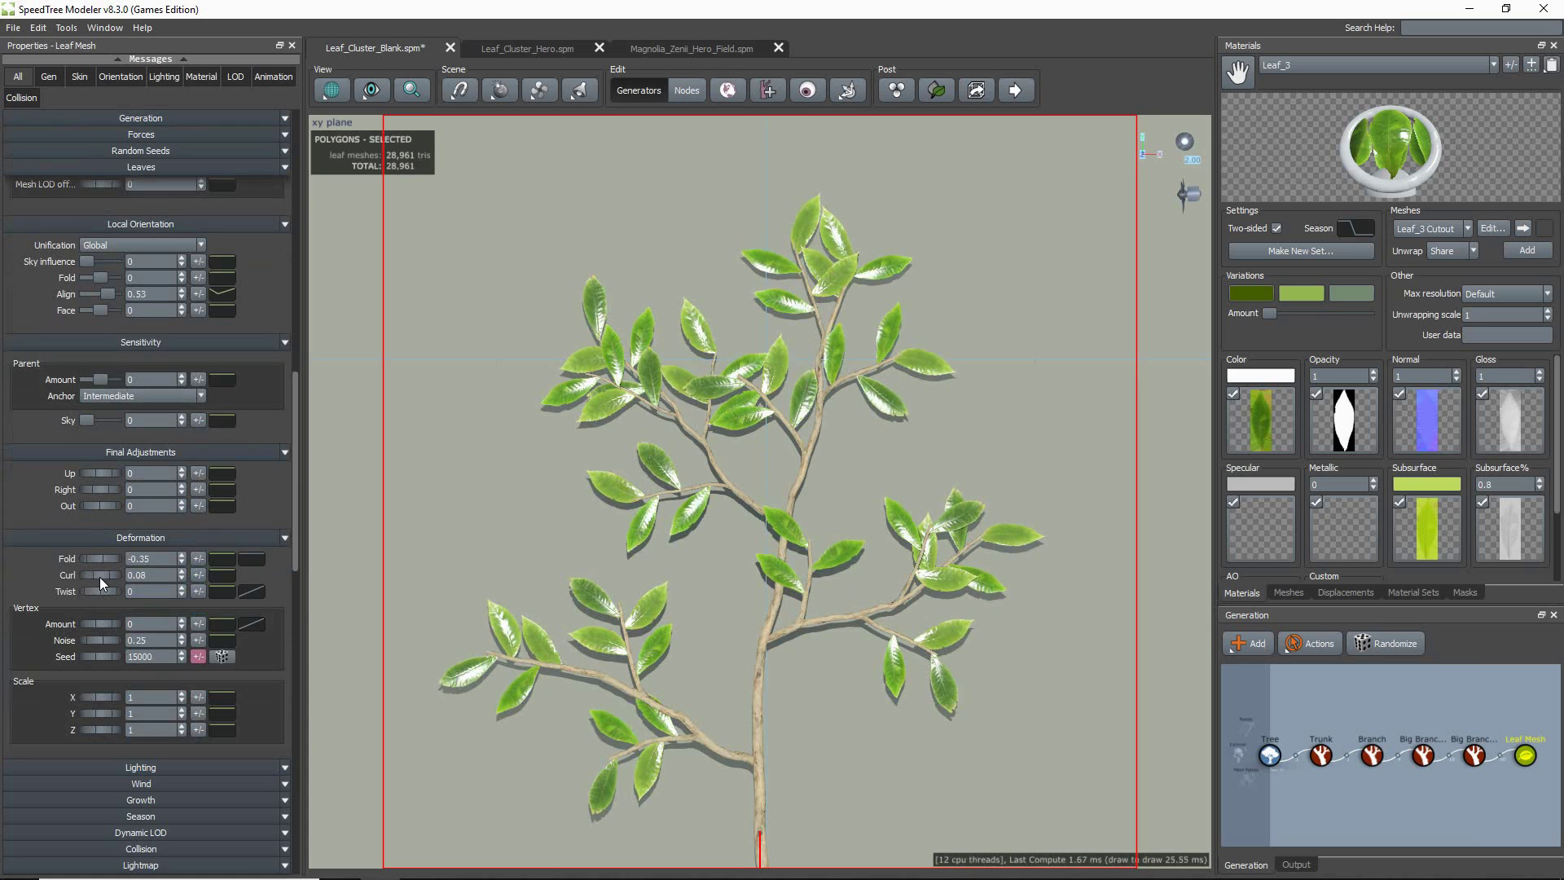
click(197, 589)
- Set the second-level big branches' Last boundary to 0.75 and internode length to 1.5
click(608, 397)
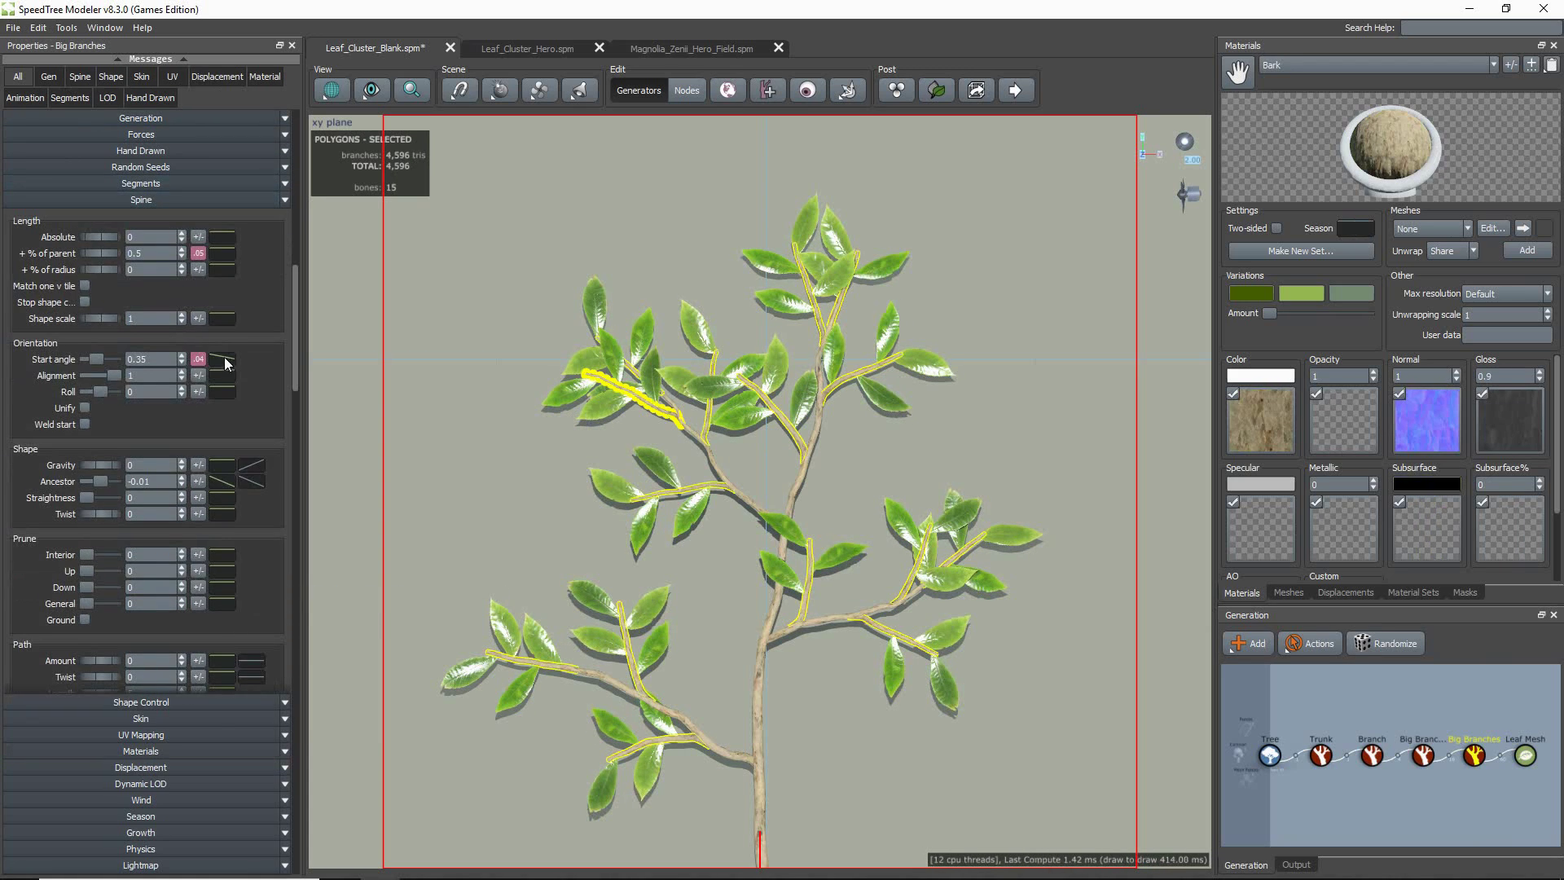
drag(161, 414, 60, 394)
text(0.75)
key(Return)
double_click(140, 278)
text(1.5)
key(Return)
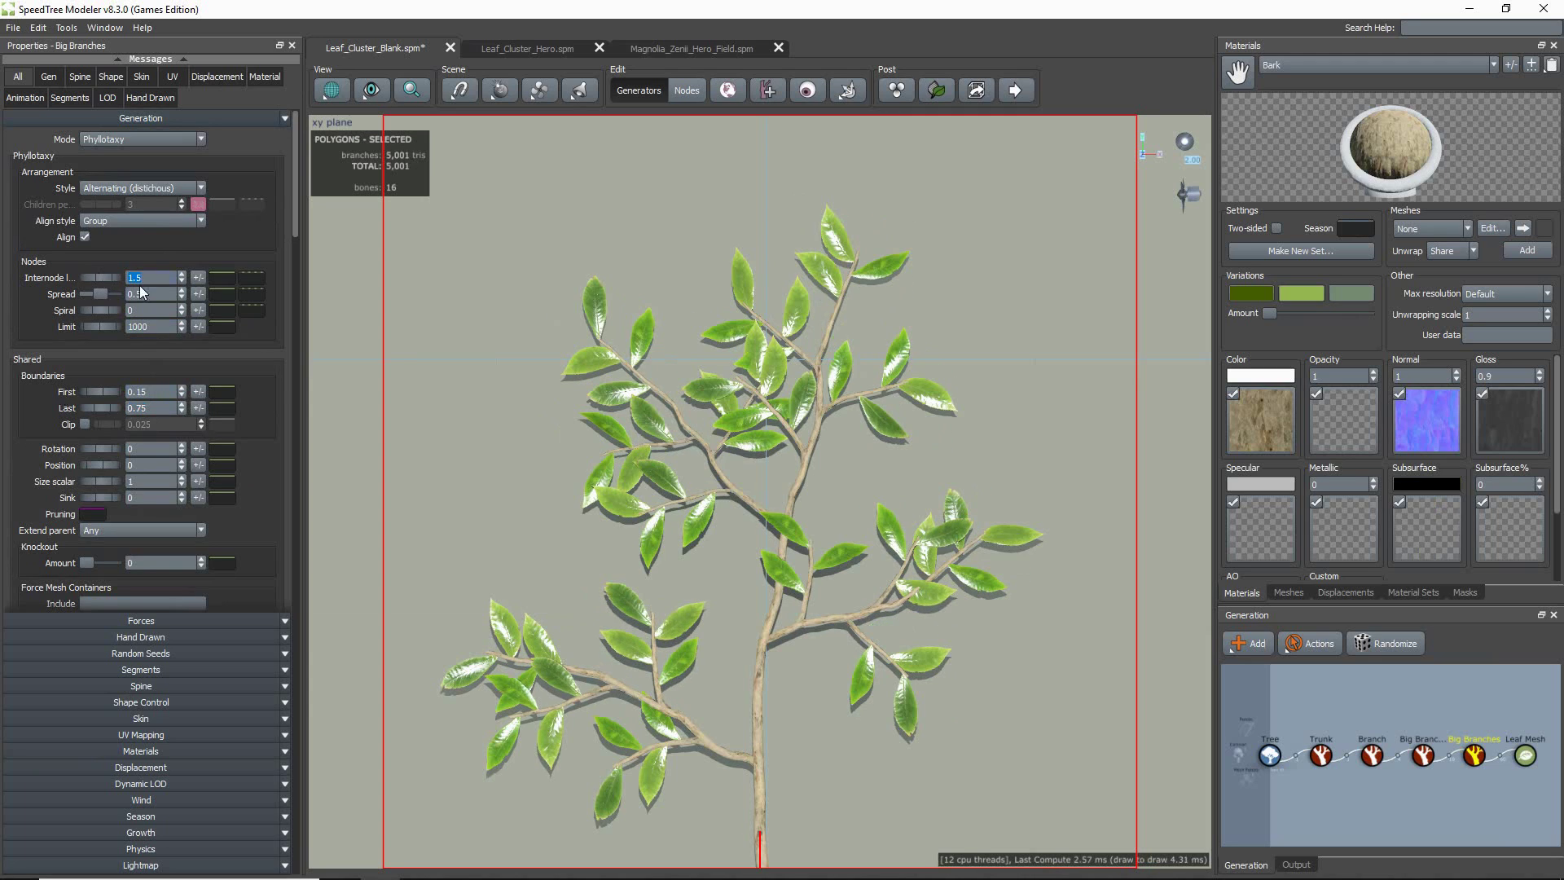
- Add a second leaf mesh generator that places one leaf at the tip of each second-level big branch
click(671, 671)
right_click(1526, 754)
click(1473, 681)
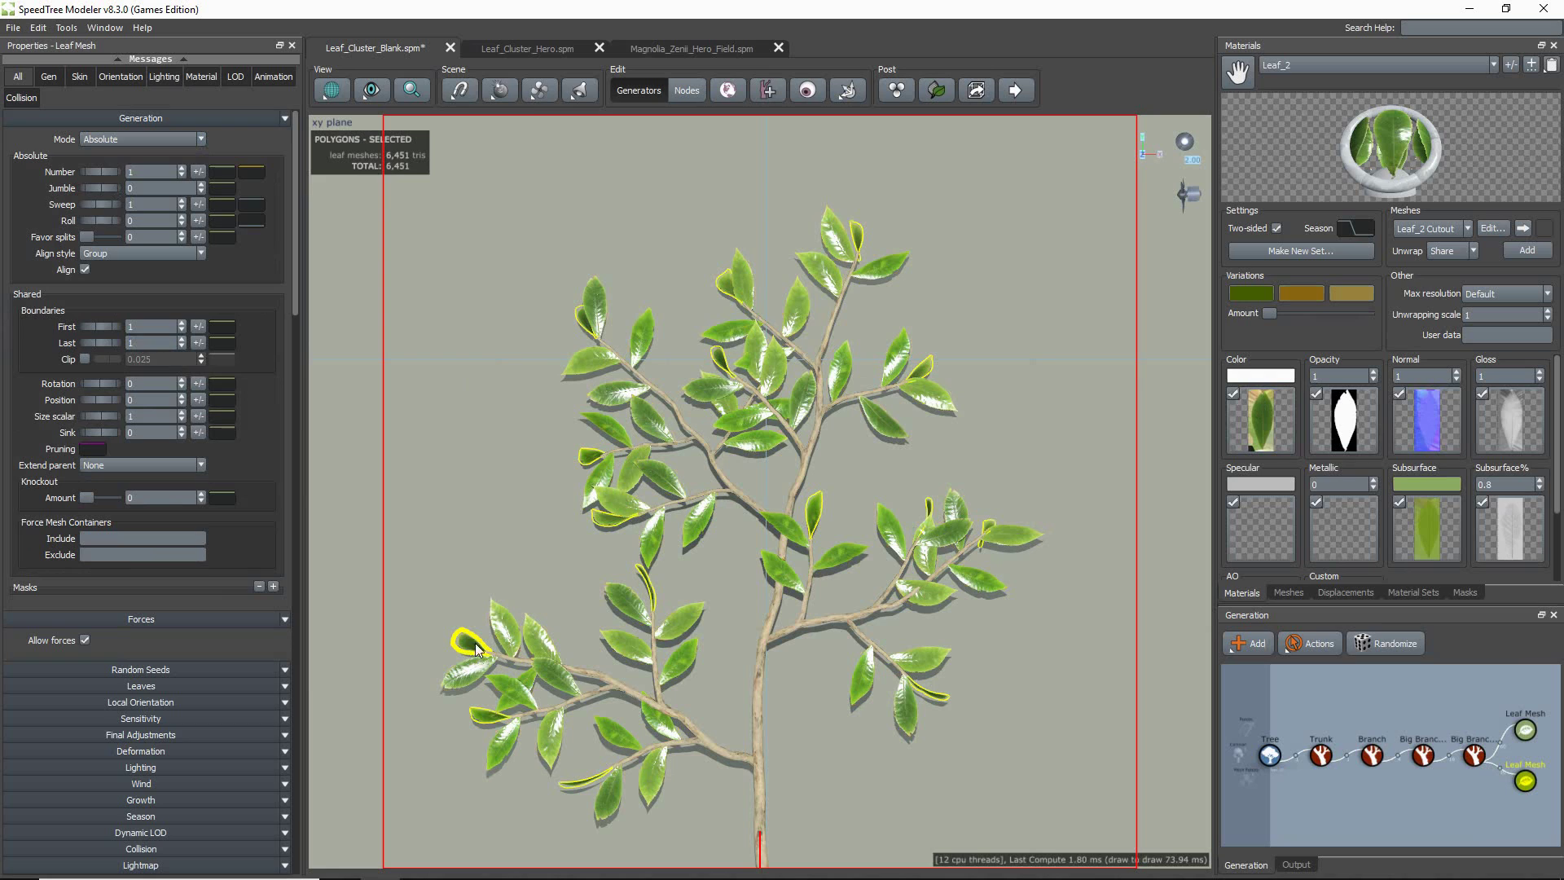
- Increase the tip leaves' Align value so they point along their branches
click(186, 751)
click(221, 295)
click(525, 311)
mouse_move(113, 294)
mouse_down()
mouse_move(80, 291)
mouse_move(120, 293)
mouse_up()
- Reverse the second-level big branches' Ancestor parent curve so it rises from a low start to a high end
click(892, 575)
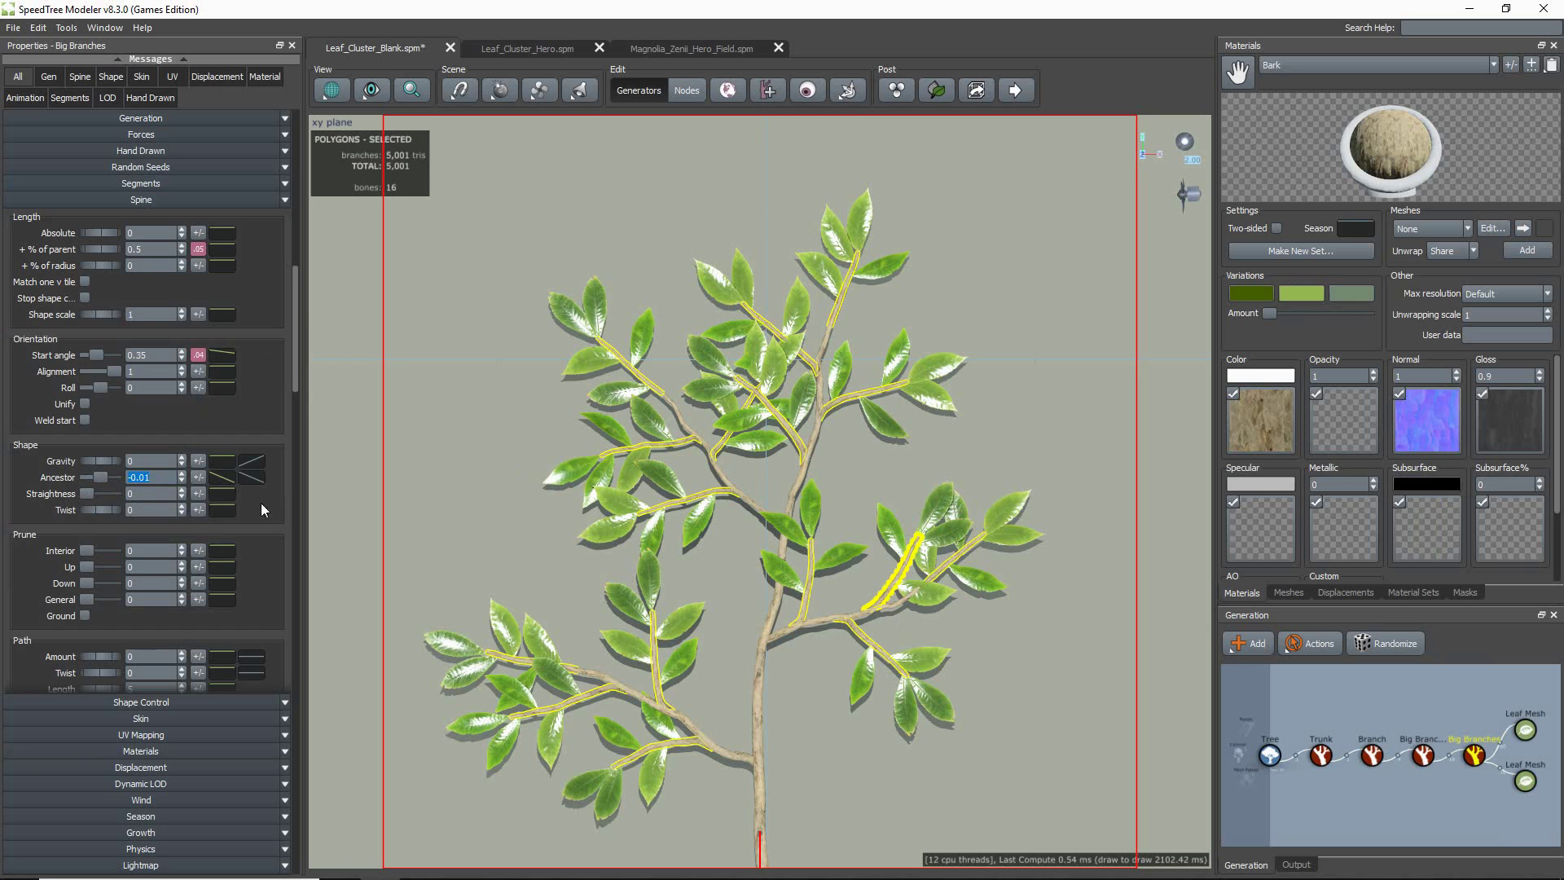
click(251, 477)
drag(630, 685, 627, 530)
drag(280, 529, 281, 688)
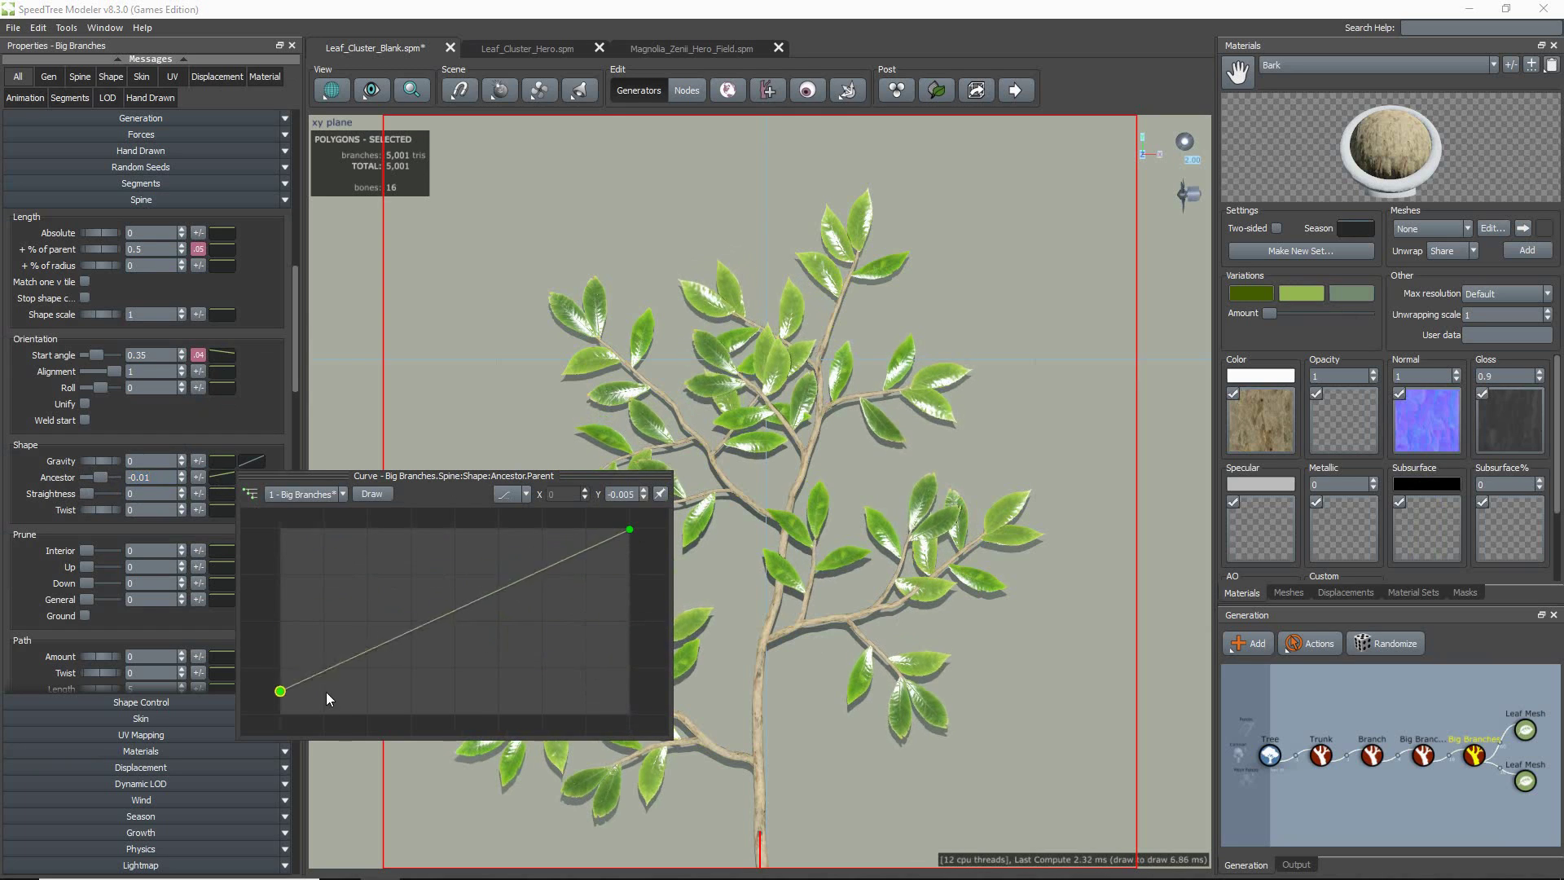
click(360, 794)
- Add a cap generator with an assigned material to the second-level big branches and adjust its offset
right_click(1474, 755)
mouse_move(1409, 374)
click(1272, 531)
click(120, 441)
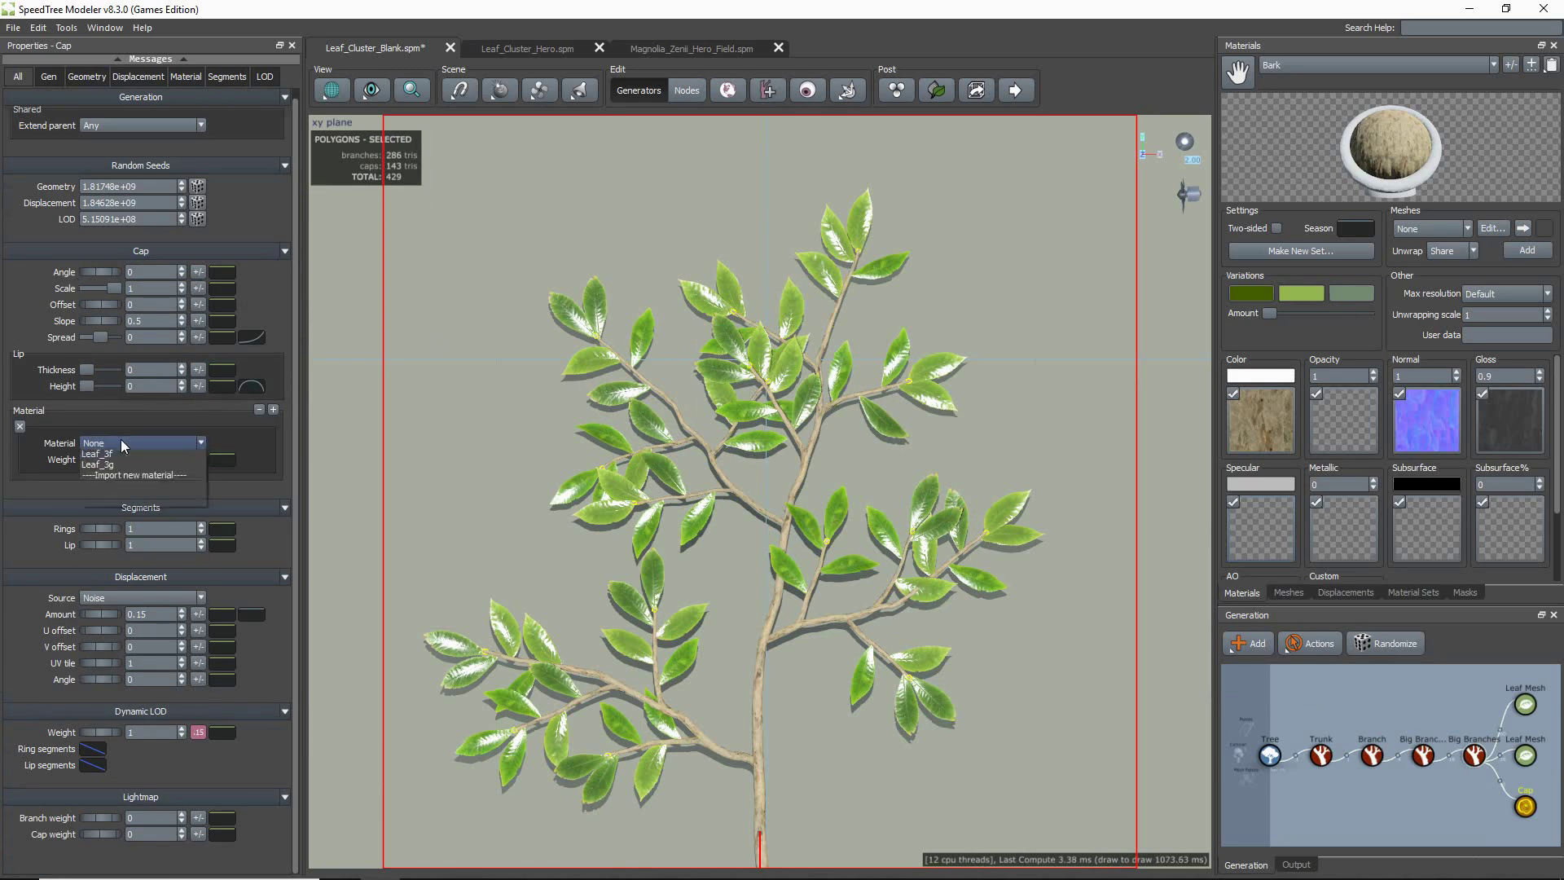
click(127, 465)
drag(104, 303, 107, 301)
- Set the main leaves' size to 2.7 and lower both ends of its parent curve around two middle points
click(652, 579)
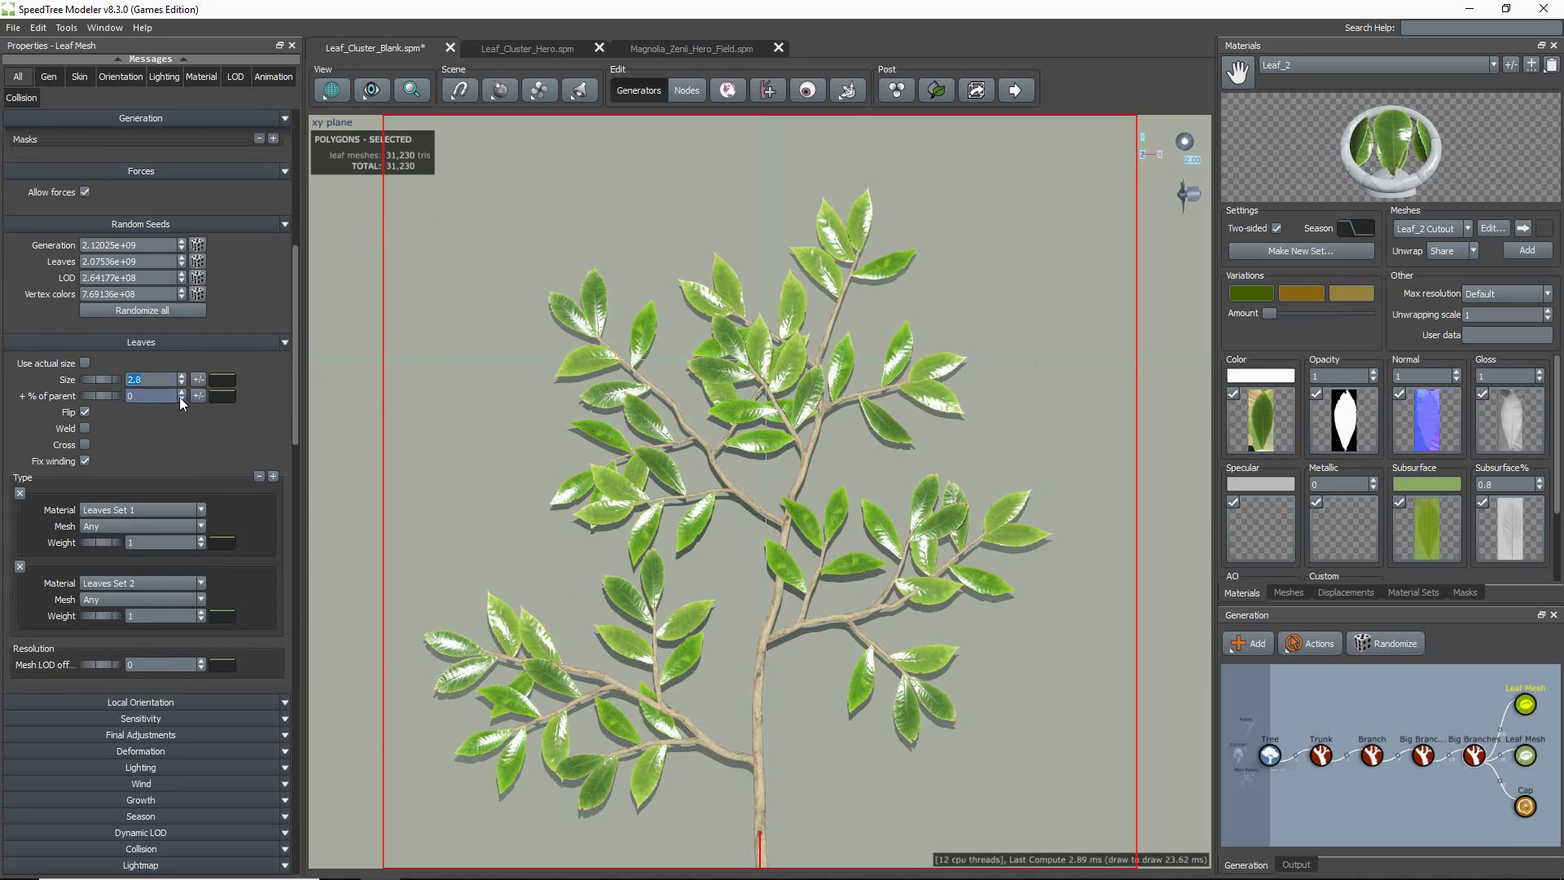
click(222, 379)
double_click(492, 431)
drag(630, 431, 630, 445)
drag(280, 431, 280, 452)
drag(492, 431, 524, 432)
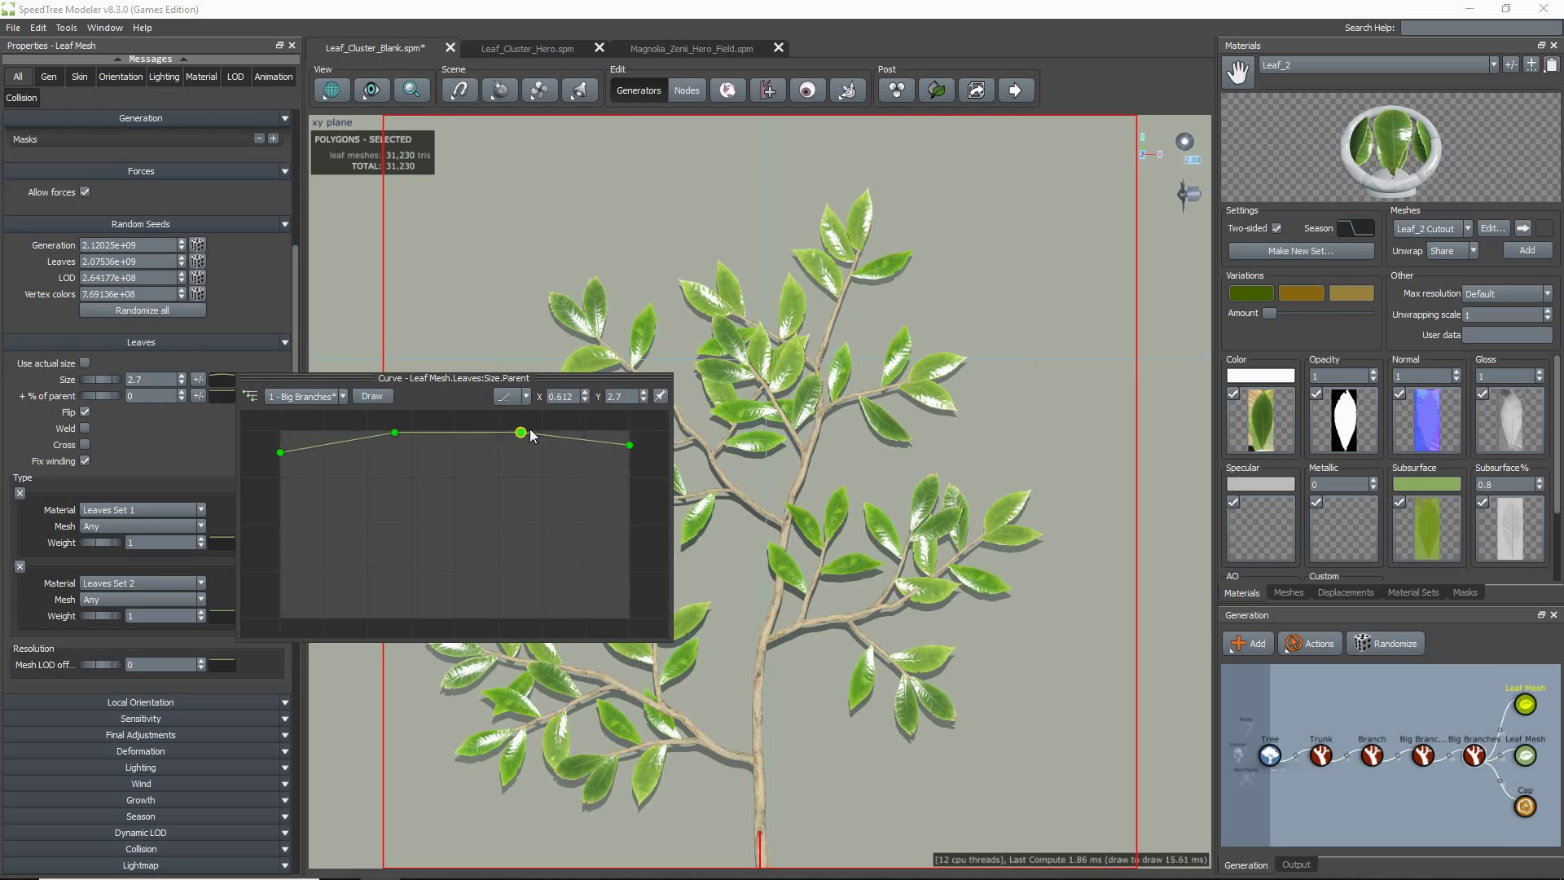
click(497, 338)
- Switch to node editing and shift the position of the overlapping sub-branch near the upper main branch
click(593, 360)
click(694, 526)
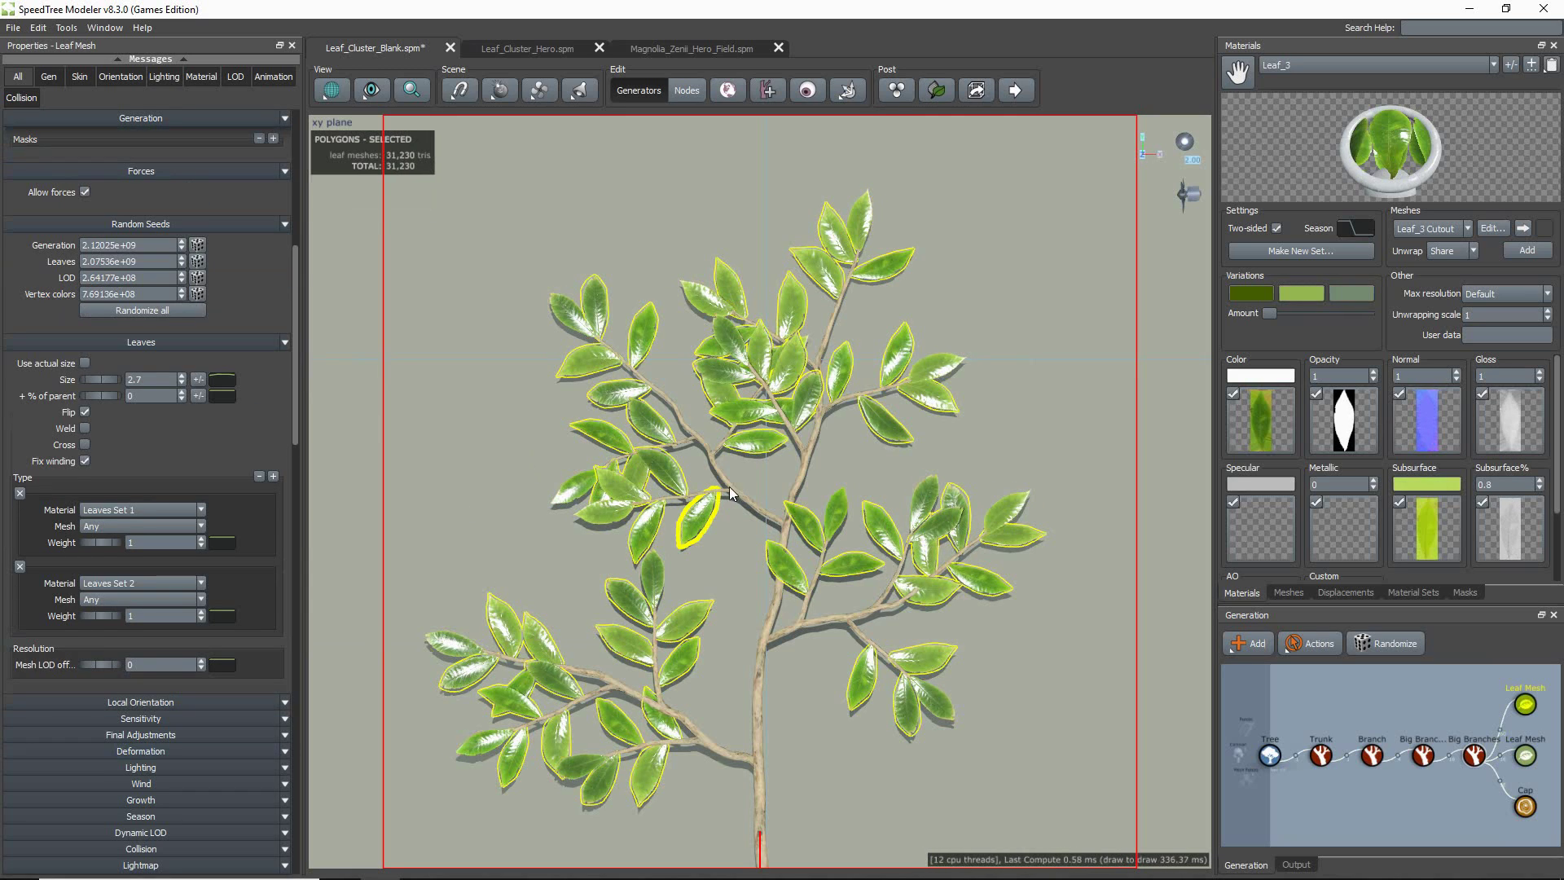
click(812, 365)
click(684, 93)
click(805, 354)
drag(98, 154, 149, 178)
- Set the start angle of the lower sub-branch on the middle-left branch to -0.17
click(746, 514)
click(743, 497)
click(699, 494)
click(141, 669)
drag(109, 342, 91, 344)
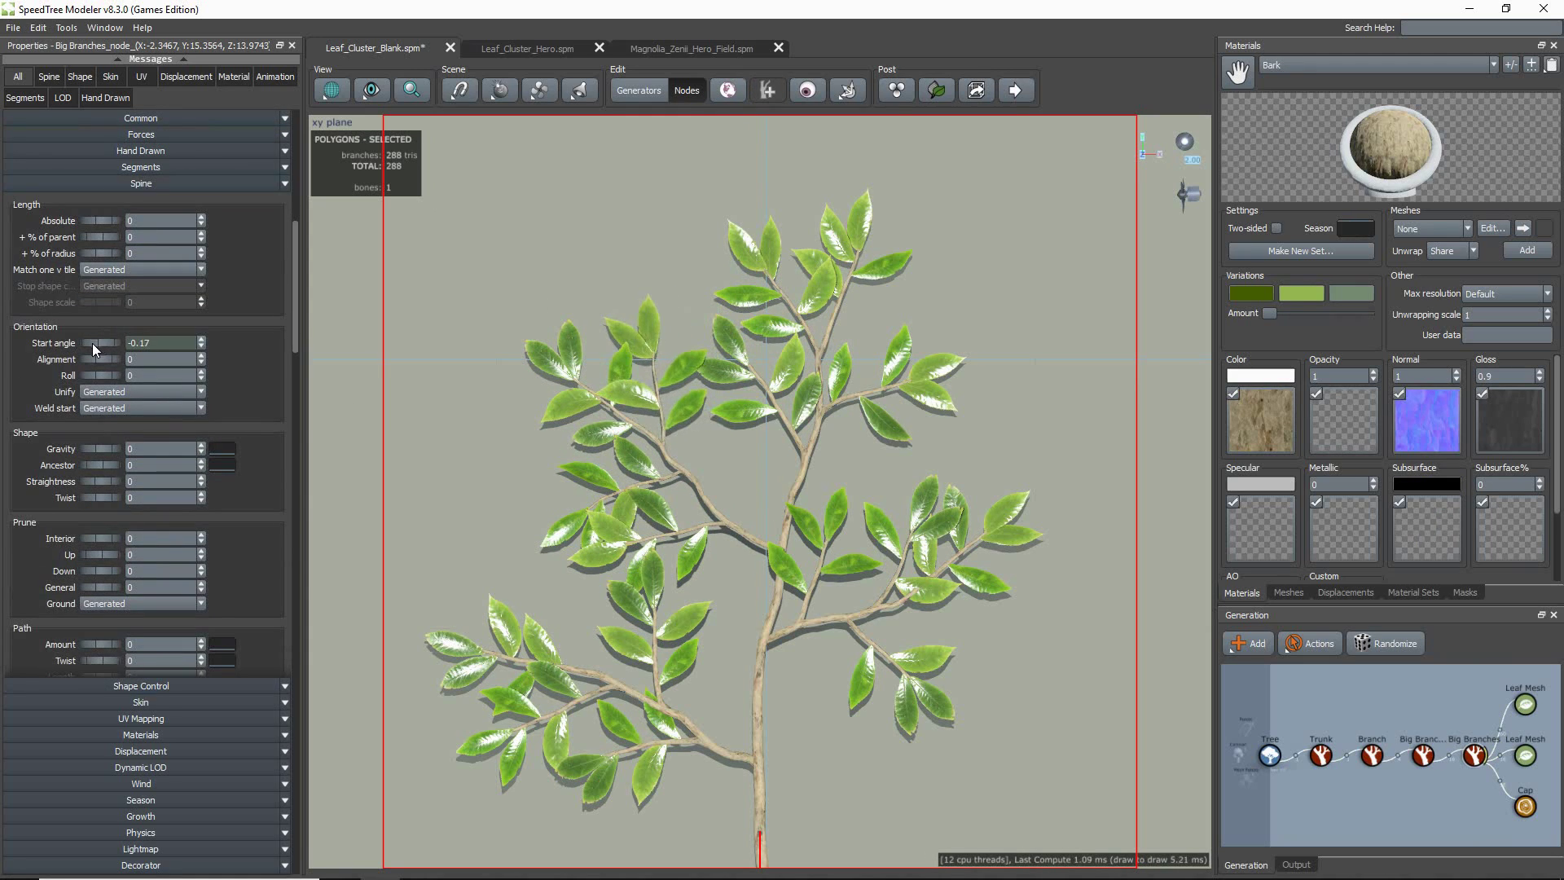
- Slide the lowest left branch further down the main stem by reducing its position offset
click(680, 717)
click(114, 119)
drag(108, 154, 96, 155)
- Adjust the start angle of the upward inner sub-branch on the right-hand branch to separate its leaves
click(882, 603)
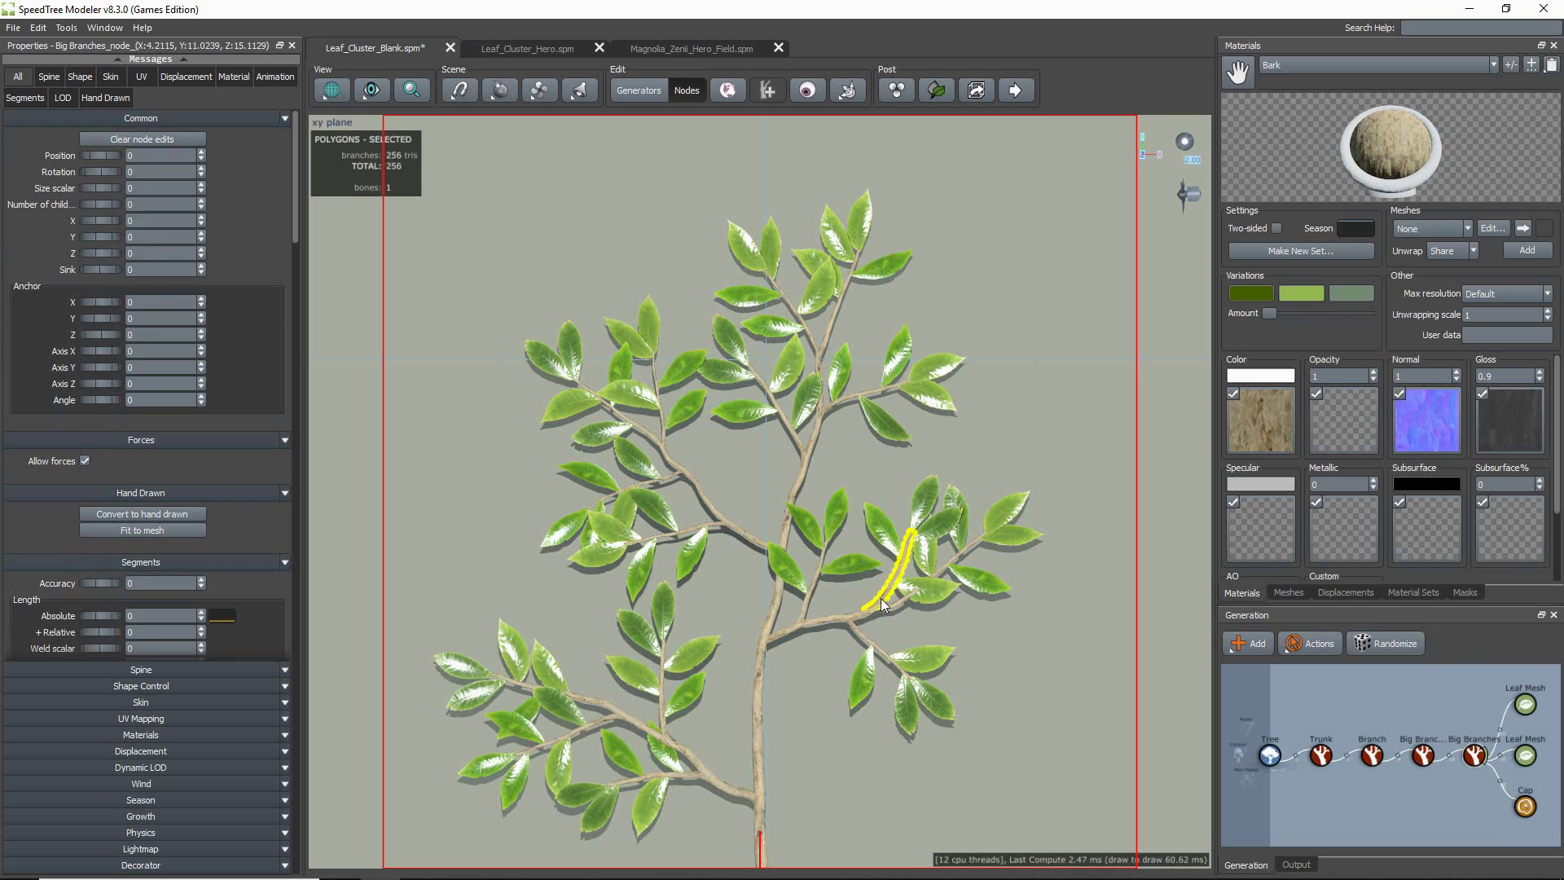
drag(99, 344, 105, 344)
click(1078, 448)
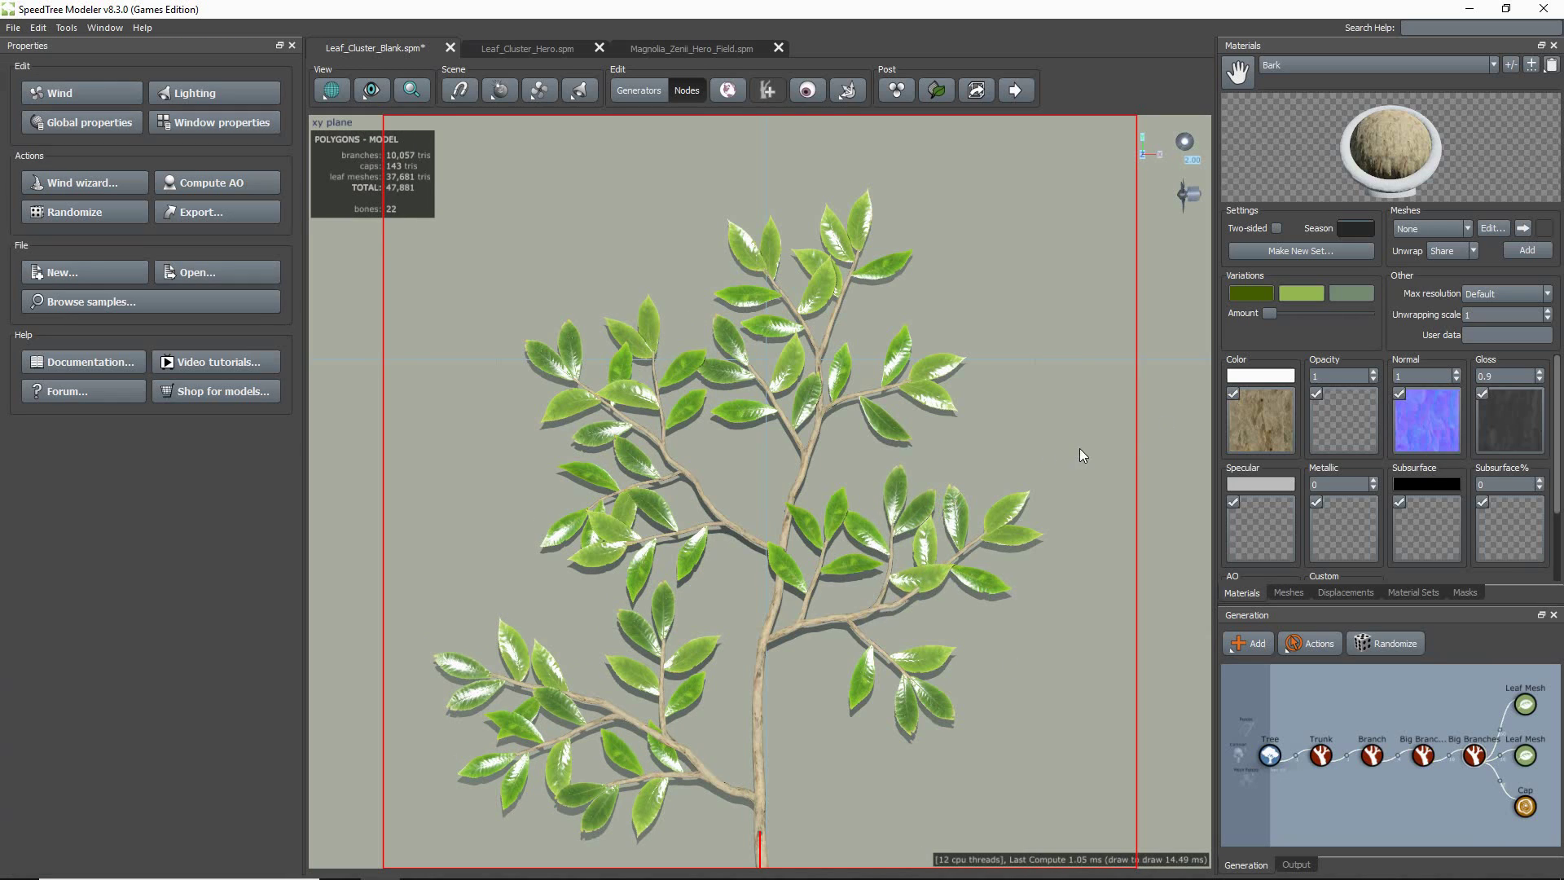
- Set the main leaf mesh generator's internode length to 0.65
click(1526, 737)
click(1525, 704)
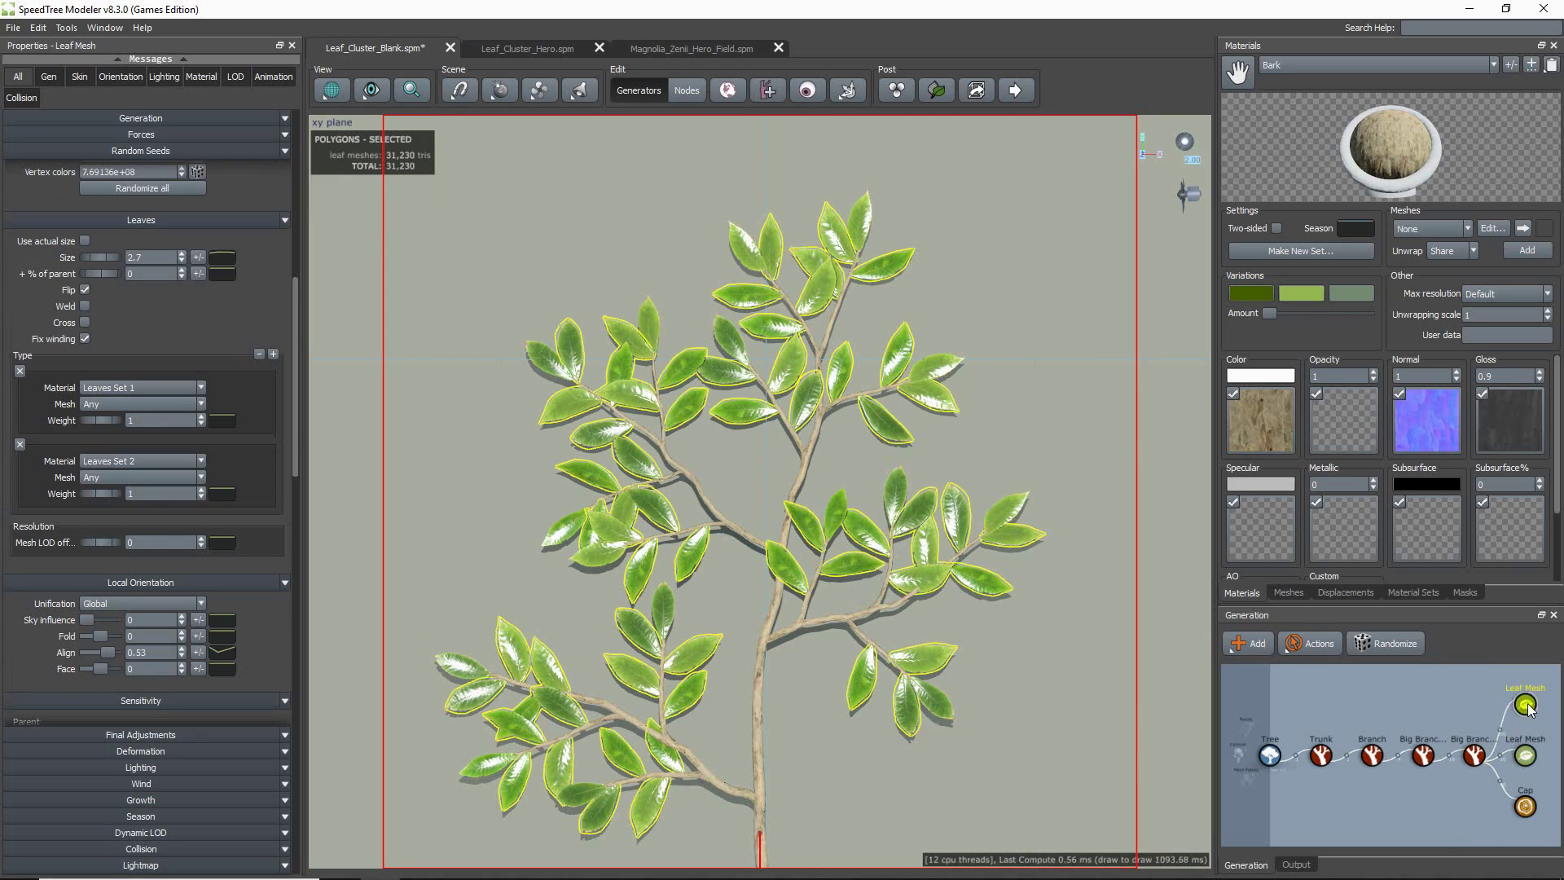
click(126, 118)
click(141, 276)
scroll(141, 274, down, 1)
text(0.6)
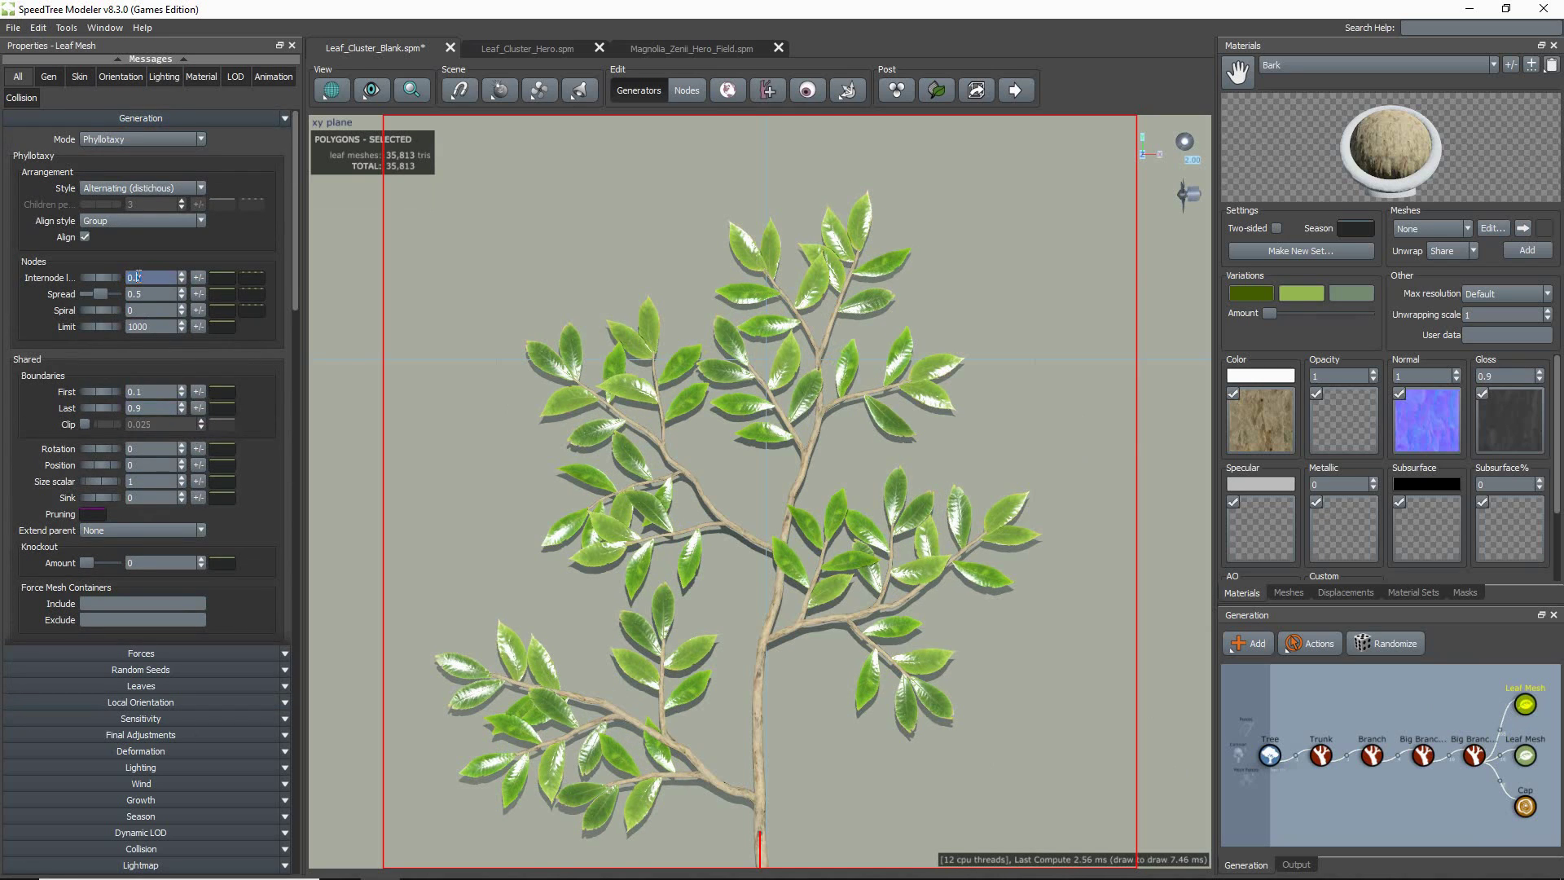
key(Return)
text(0.65)
key(Return)
- Duplicate the second-level big branches generator under the first-level big branches and set Extend parent to None
right_click(1474, 755)
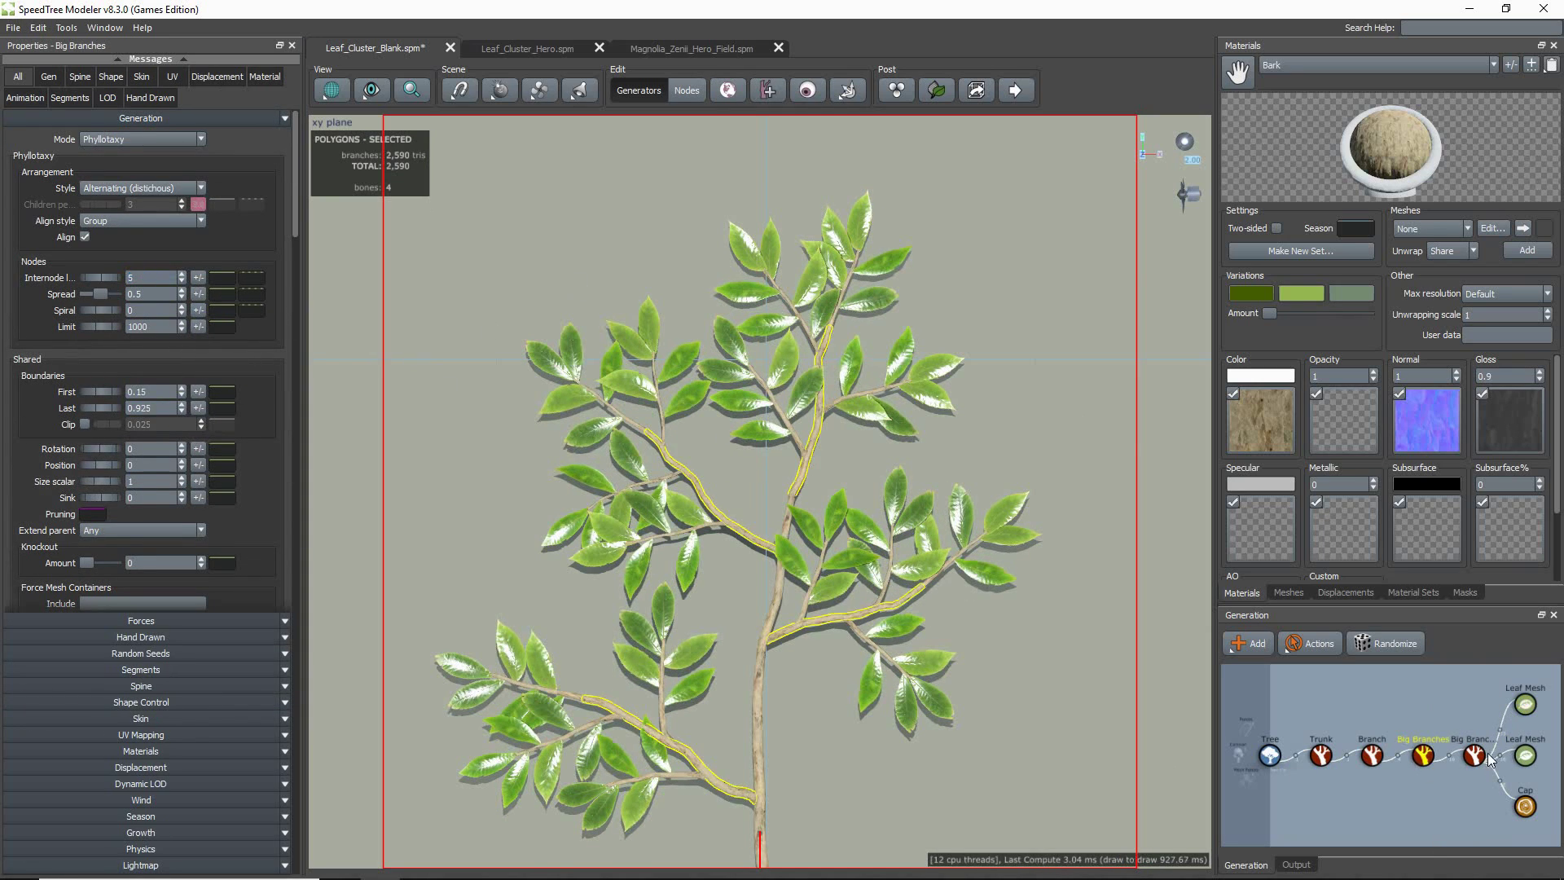
click(1450, 702)
click(112, 530)
click(104, 544)
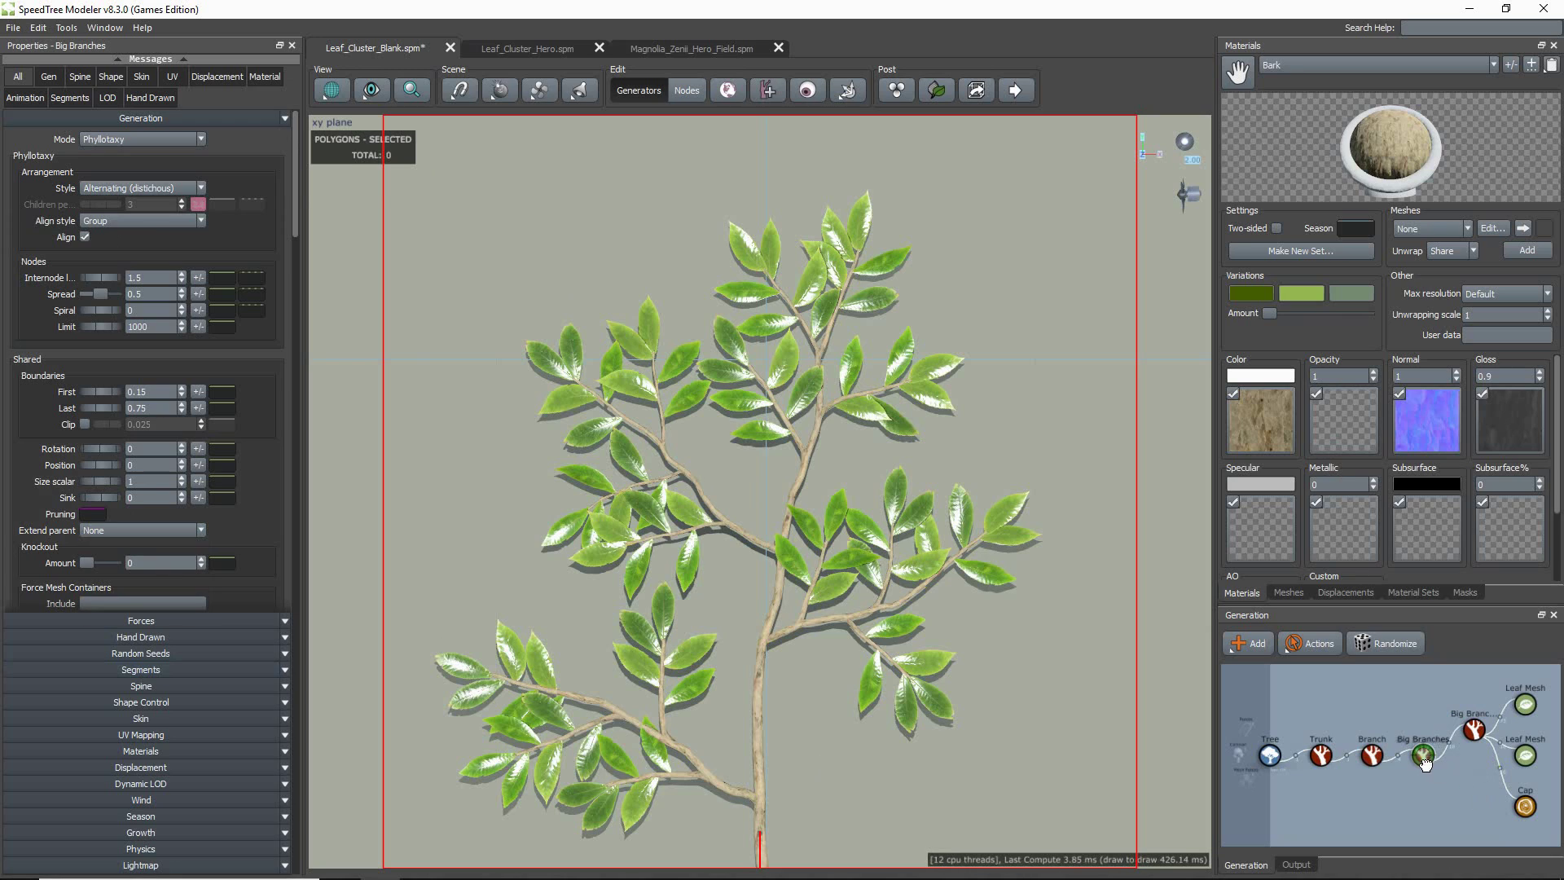
- Set the duplicated branches' length to 0.3 of the parent, internode length 1, spread 0, spiral 1, and boundaries 0.1 to 0.9
click(141, 686)
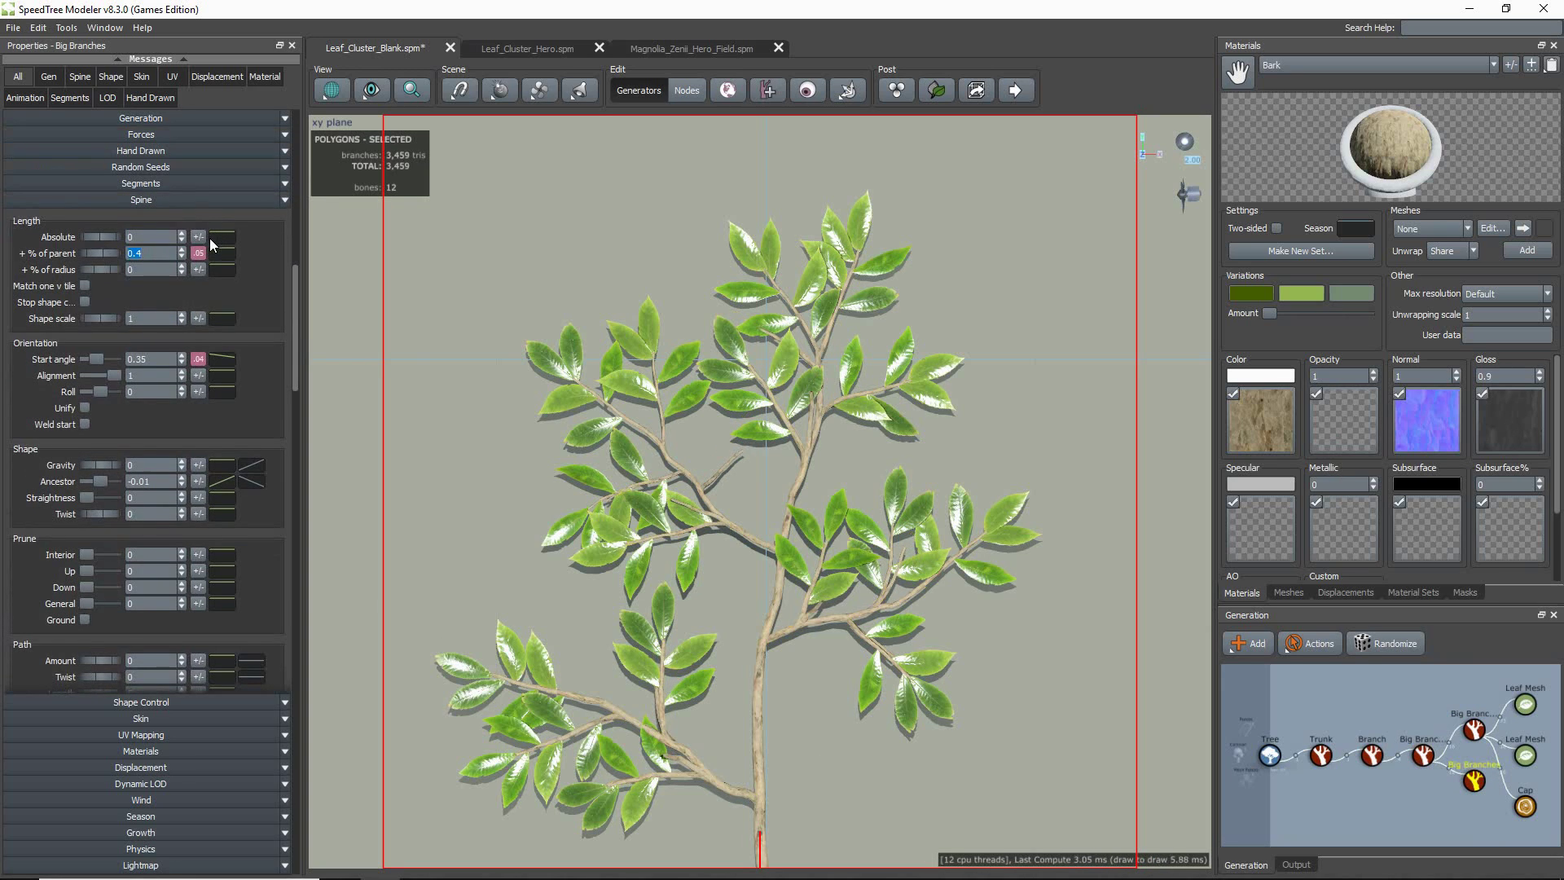
click(141, 118)
drag(120, 277, 115, 274)
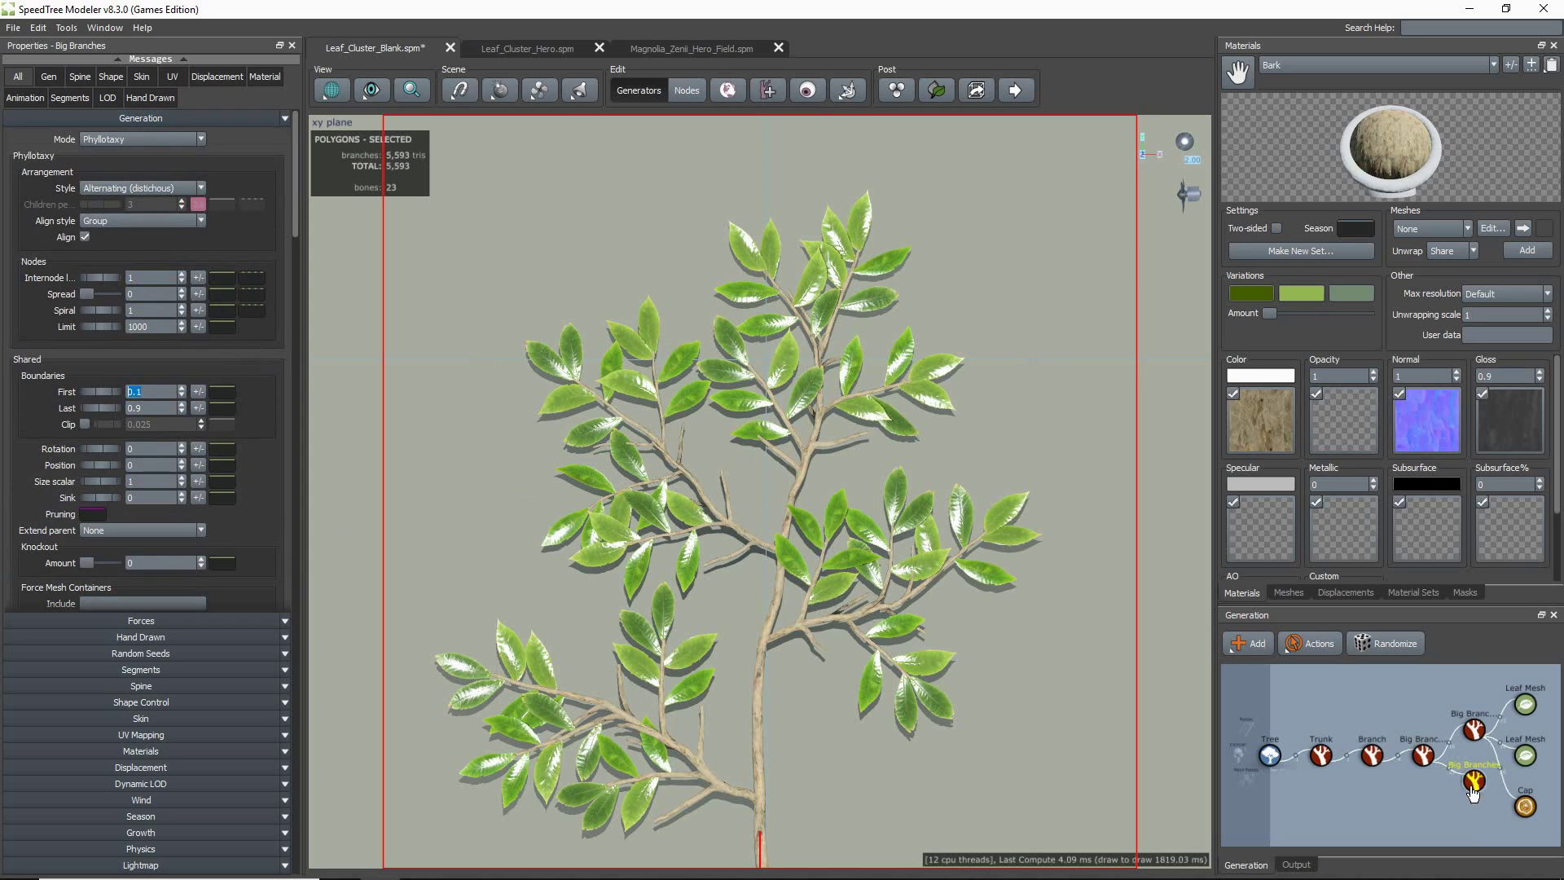
- Raise the start of the duplicated bare twigs' ancestor influence curve over the parent
click(173, 685)
scroll(172, 689, down, 3)
click(221, 481)
drag(283, 645, 287, 402)
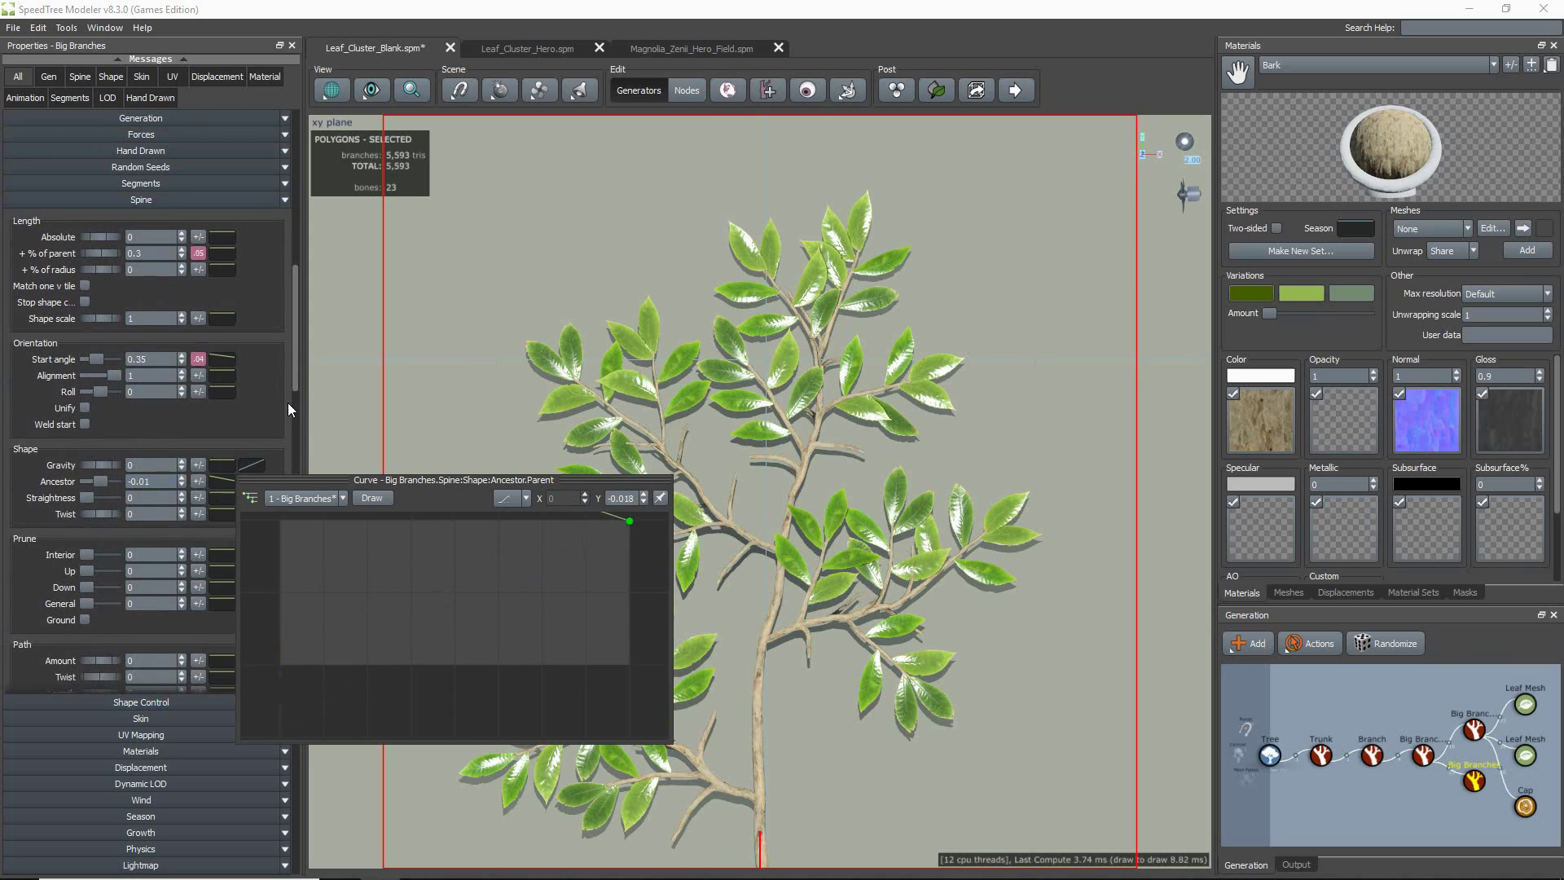
- Set the bare twigs' start angle to 0.3 and reshape its curve along the parent branch
double_click(144, 360)
text(0.3)
key(Return)
click(222, 360)
drag(632, 466, 632, 491)
mouse_move(462, 452)
mouse_down()
mouse_move(464, 495)
mouse_move(475, 428)
mouse_up()
- Copy the bare twig generator onto the main Branch generator and set the copy's internode length to 2.5
click(1462, 769)
drag(1466, 775, 1375, 770)
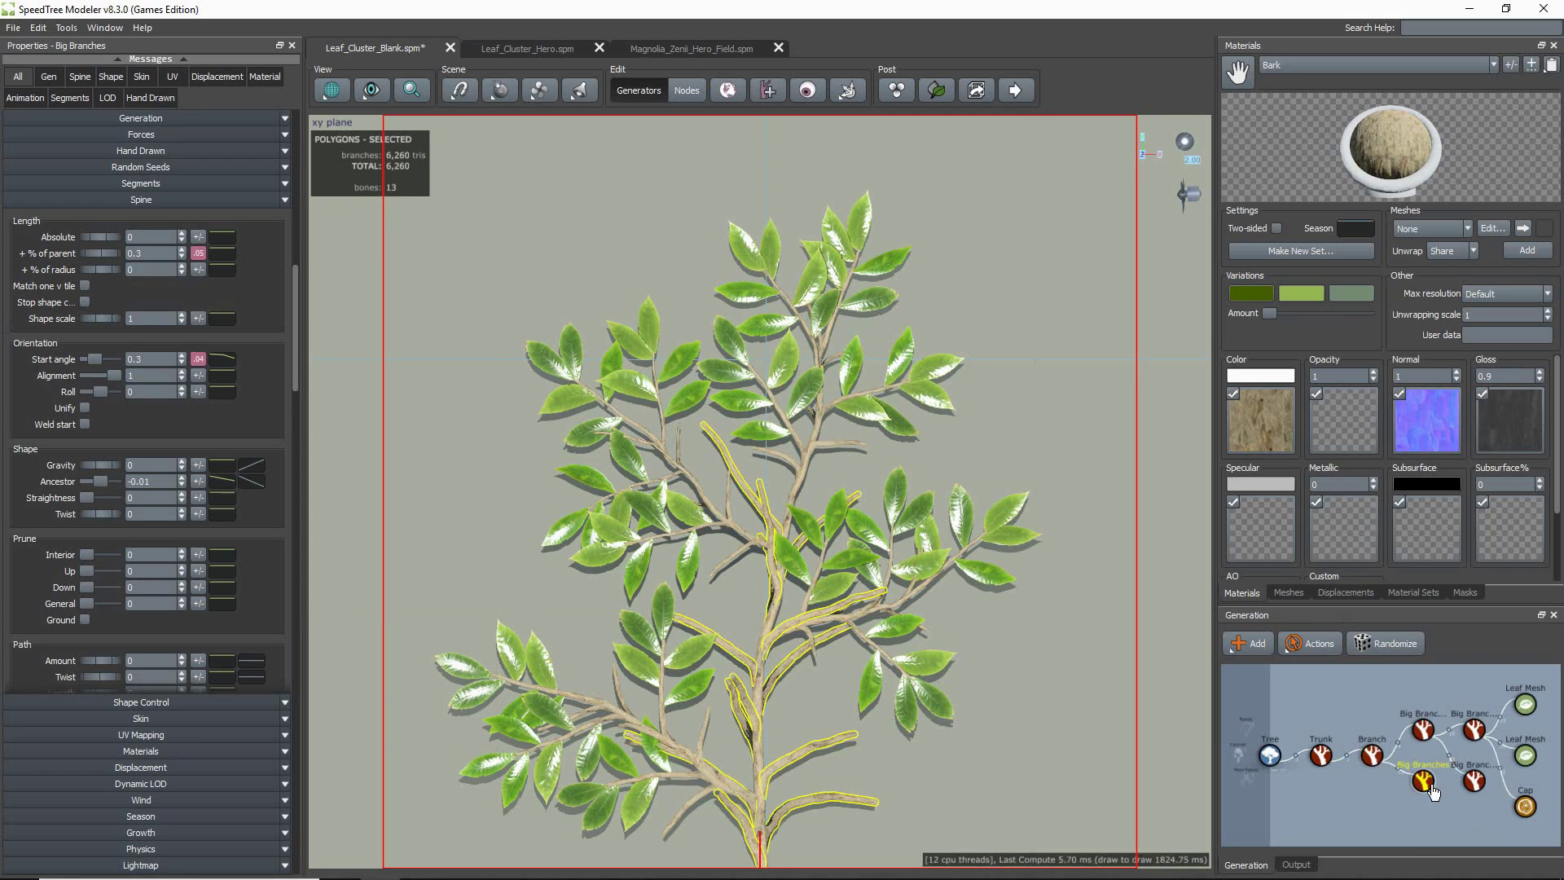
click(154, 118)
double_click(134, 278)
text(2.5)
key(Return)
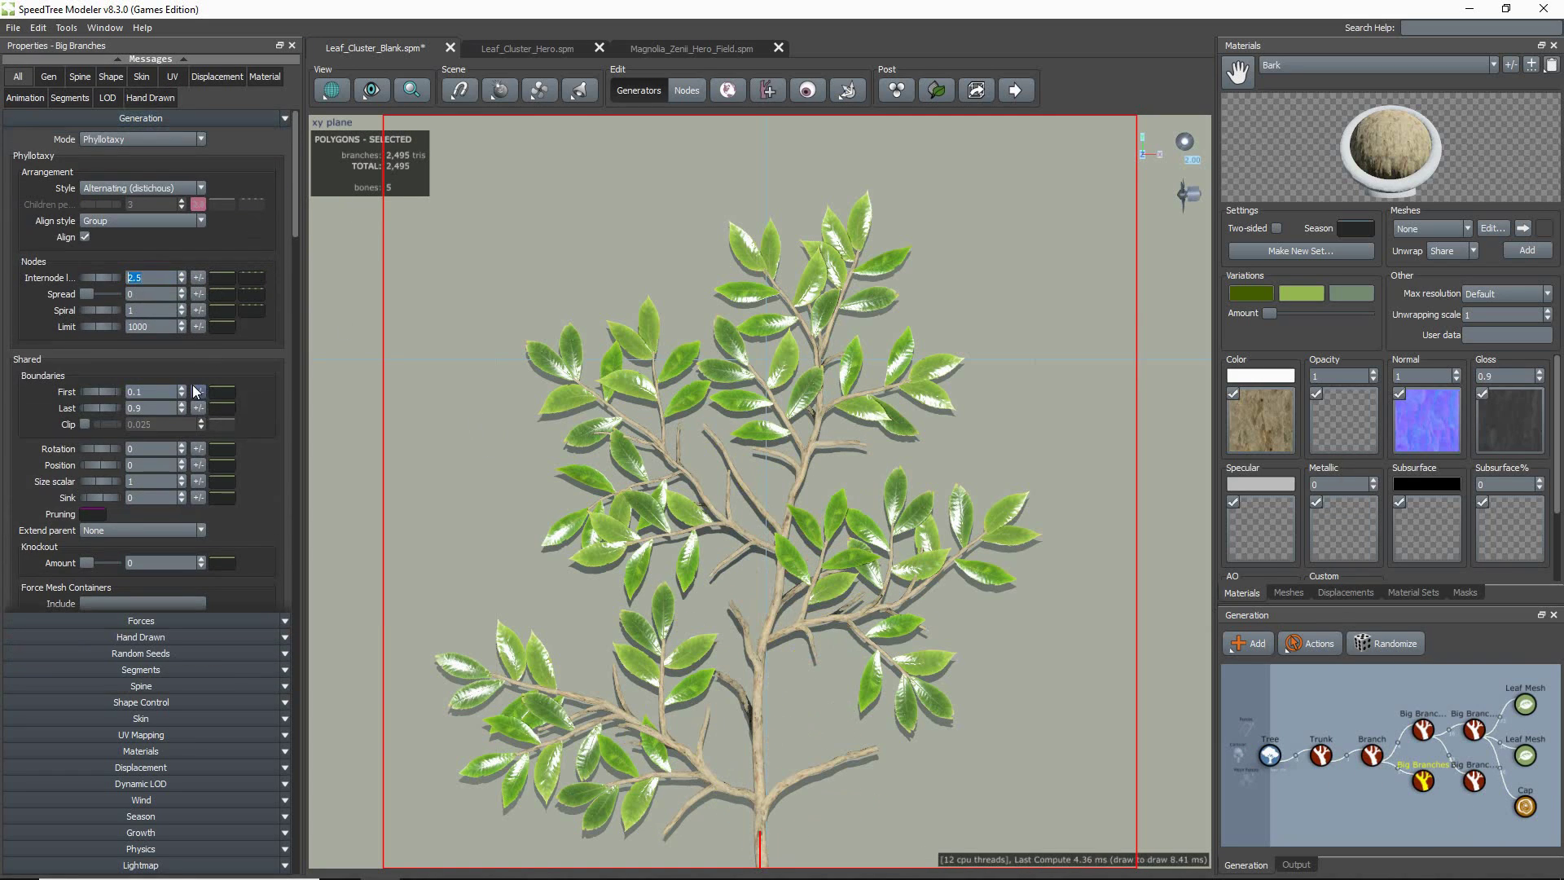
- Thin the radius of the main branch's twigs and set their length to 0.15 of the parent with added variance
click(151, 718)
drag(103, 316, 91, 316)
click(151, 198)
double_click(153, 254)
text(0.2)
key(Return)
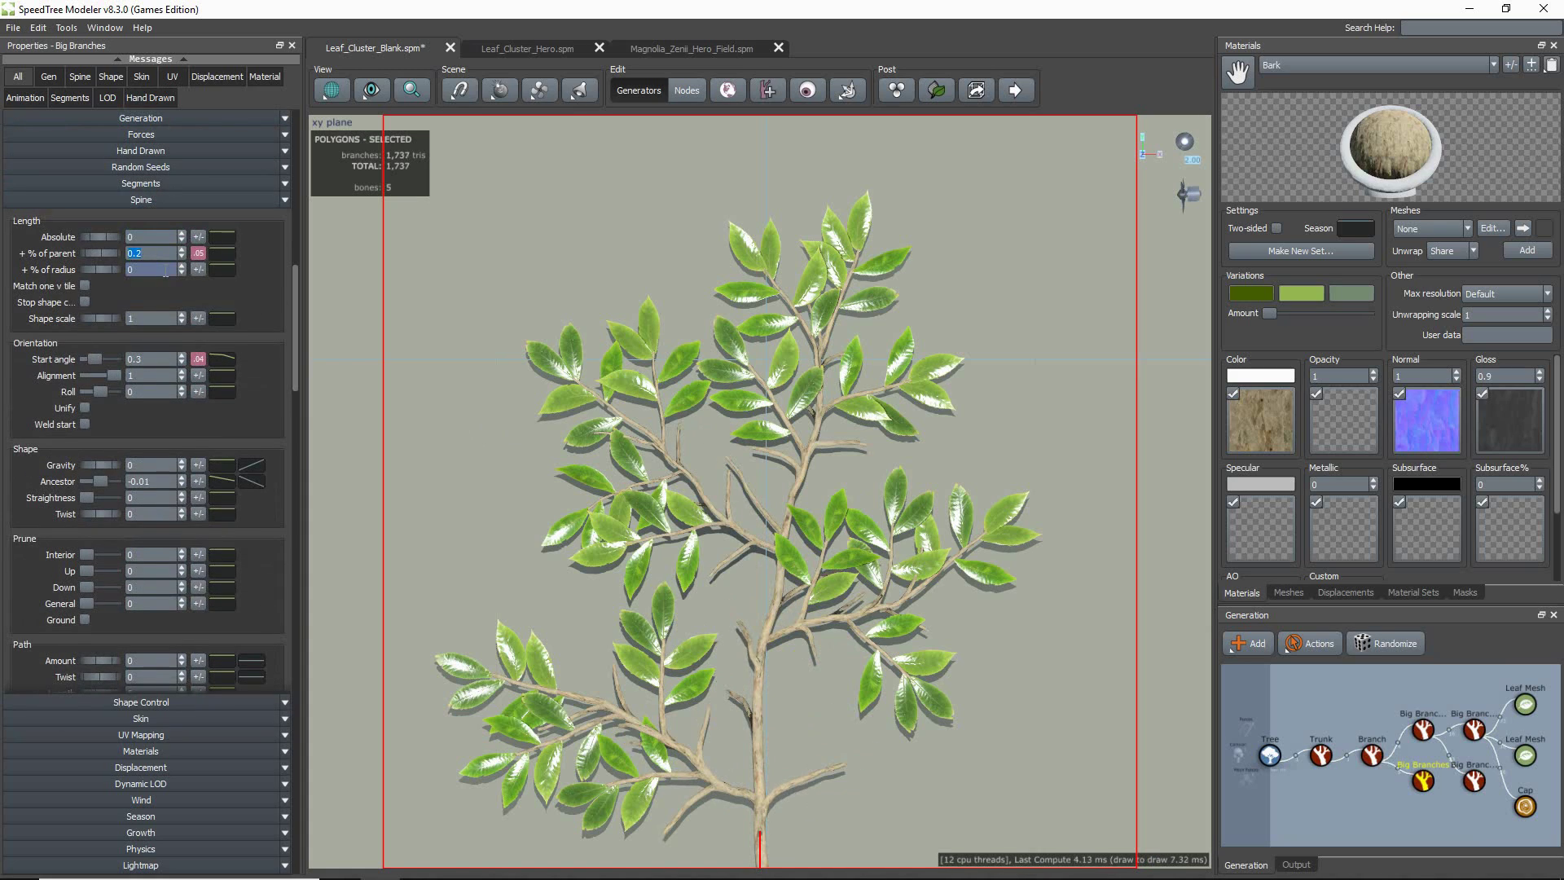
text(0.15)
key(Return)
text(.)
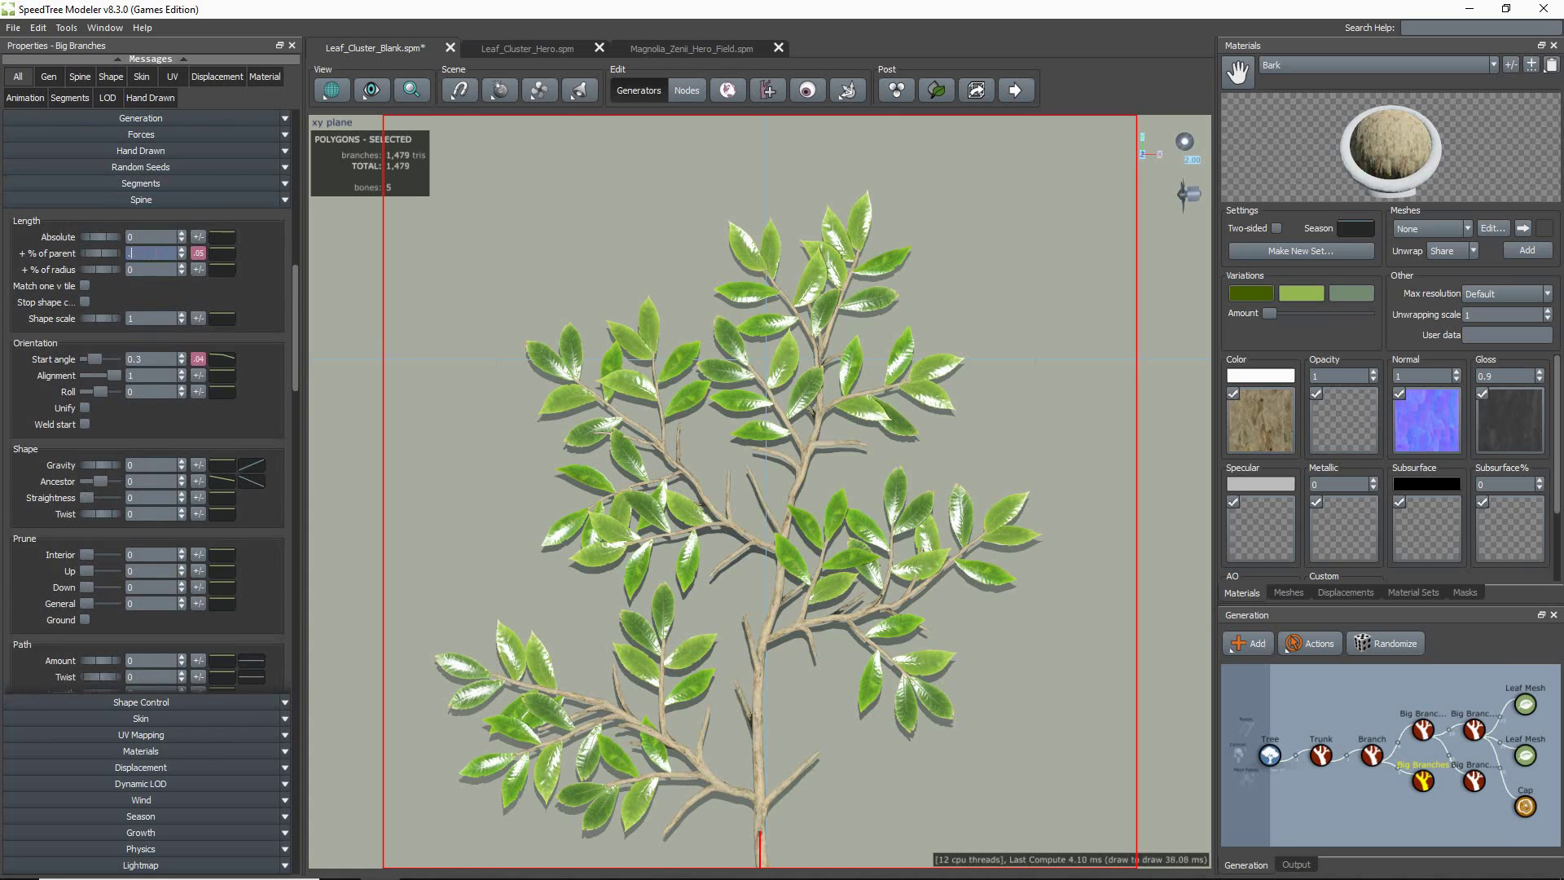
text(1)
key(Return)
click(201, 255)
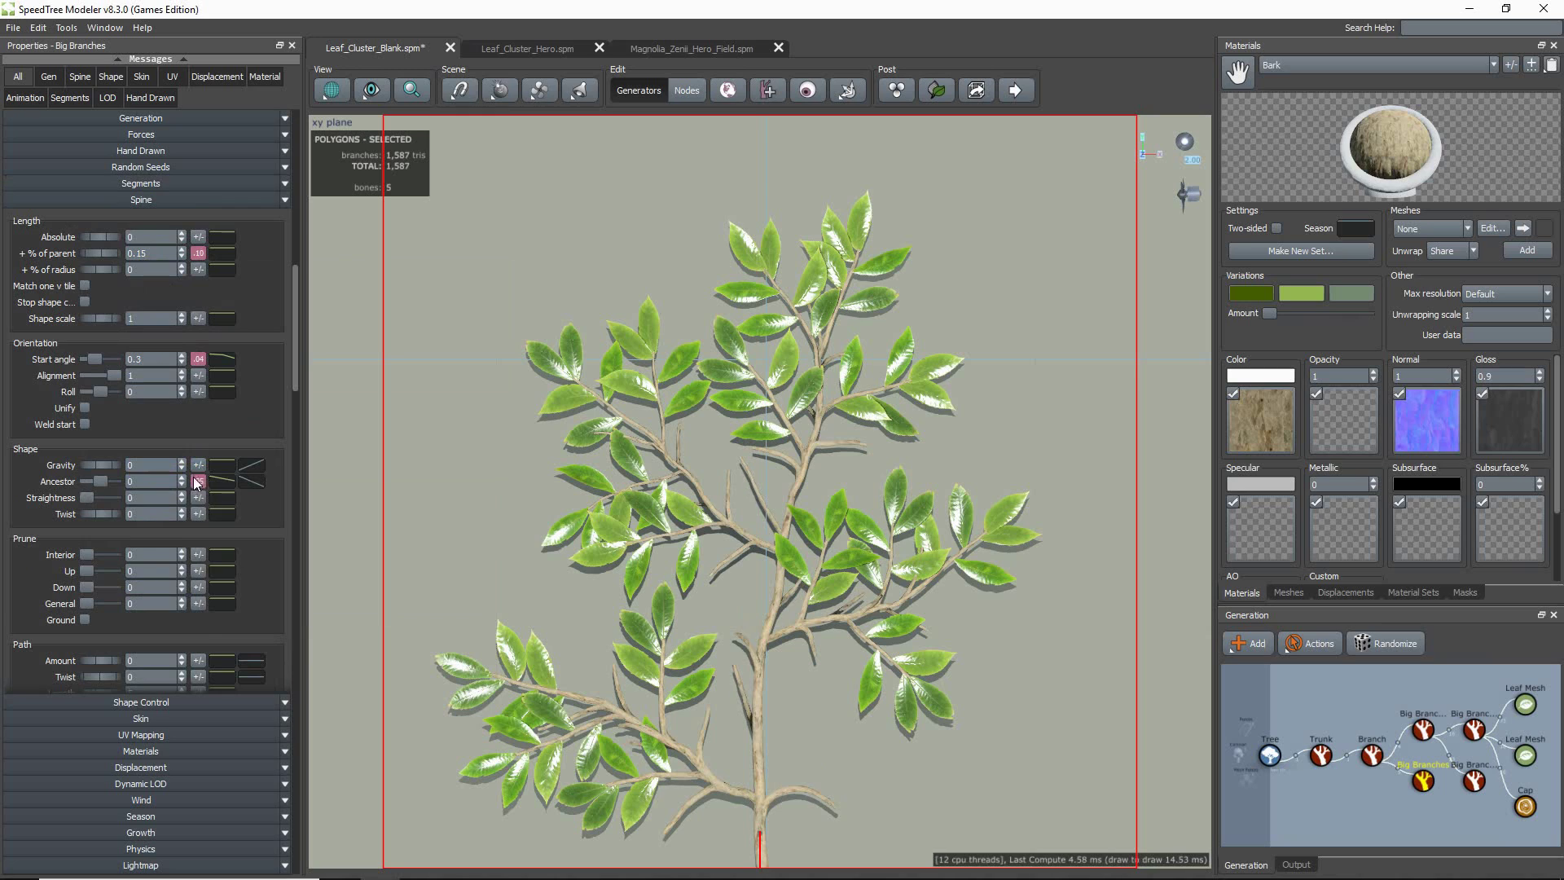
- Set the main branch twigs' first boundary to 0.05 and increase their spread
click(140, 118)
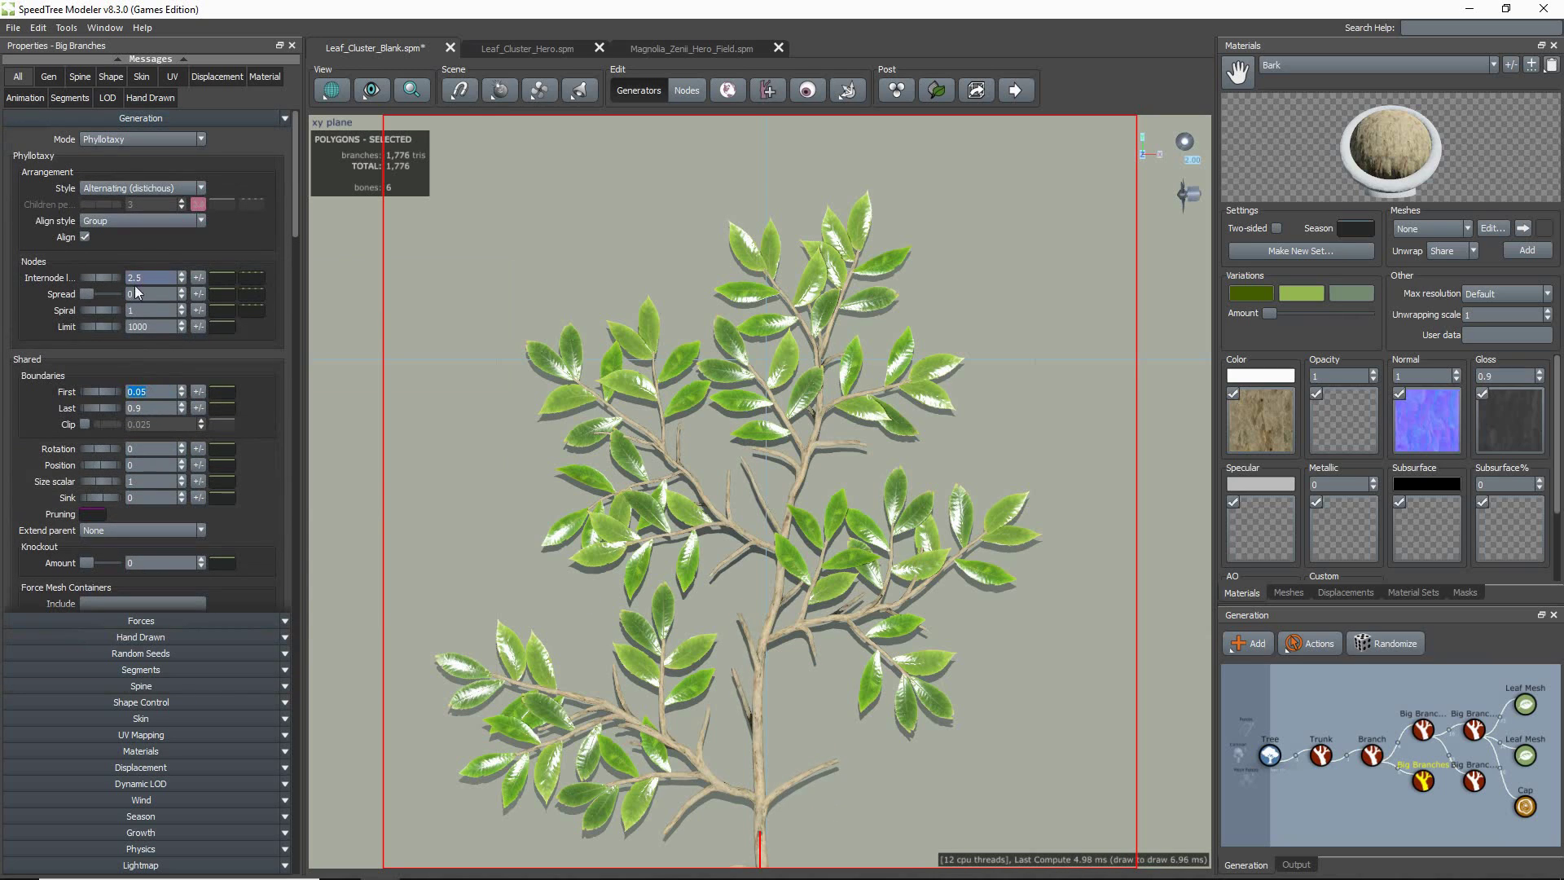
drag(86, 293, 111, 298)
- Select the main branch and reshape its skin radius profile curve
middle_drag(983, 669, 982, 655)
click(761, 663)
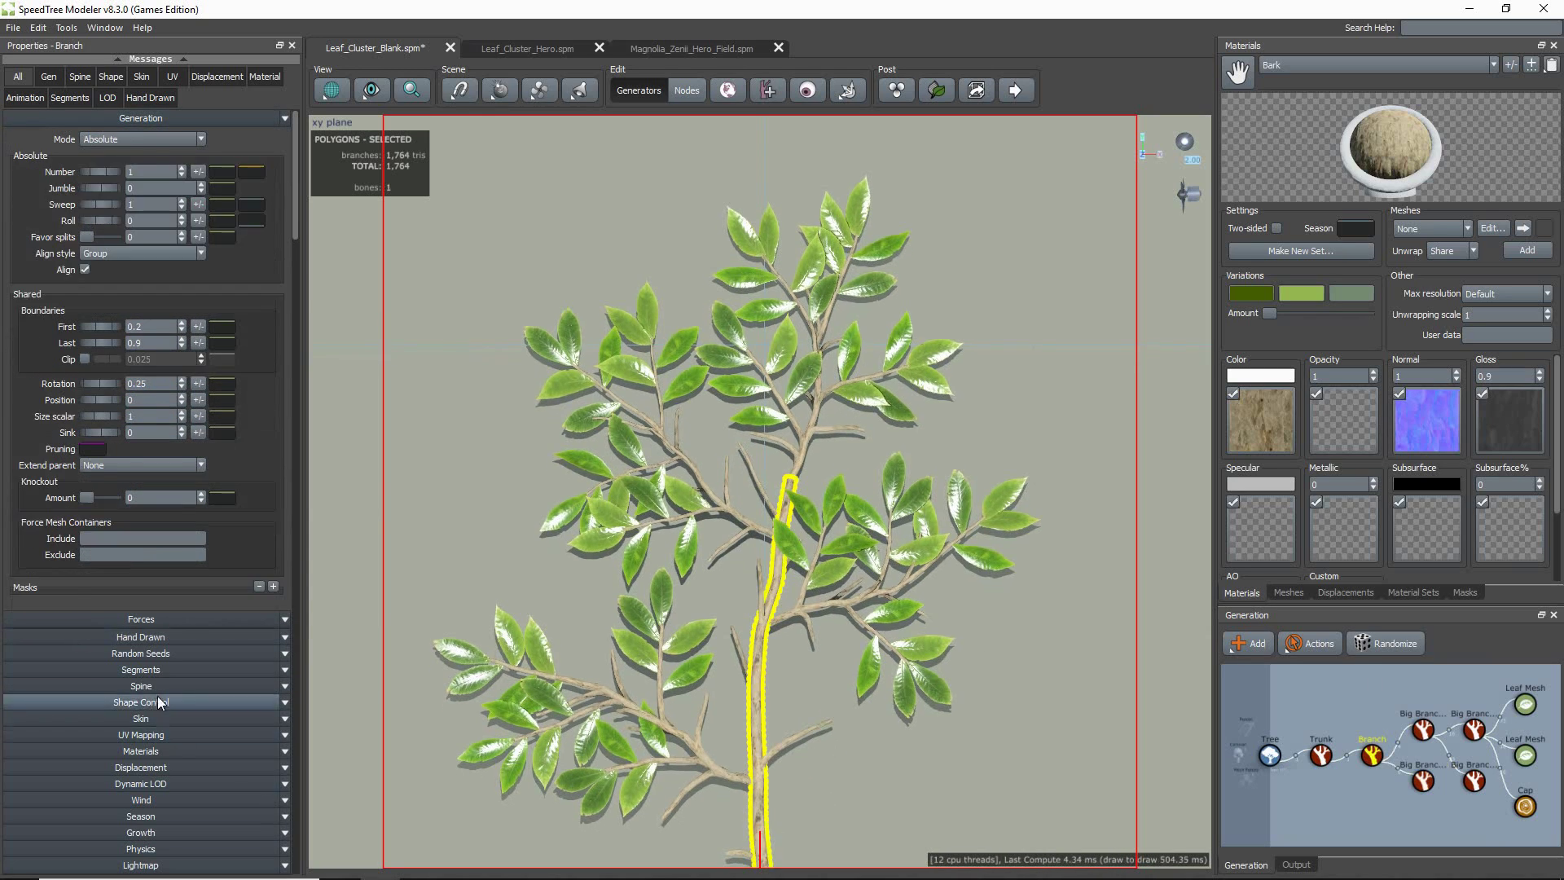
click(155, 717)
click(251, 302)
drag(311, 355, 314, 386)
- Select the lowest bare twig as a single node and move it up the branch to position 0.07
double_click(745, 859)
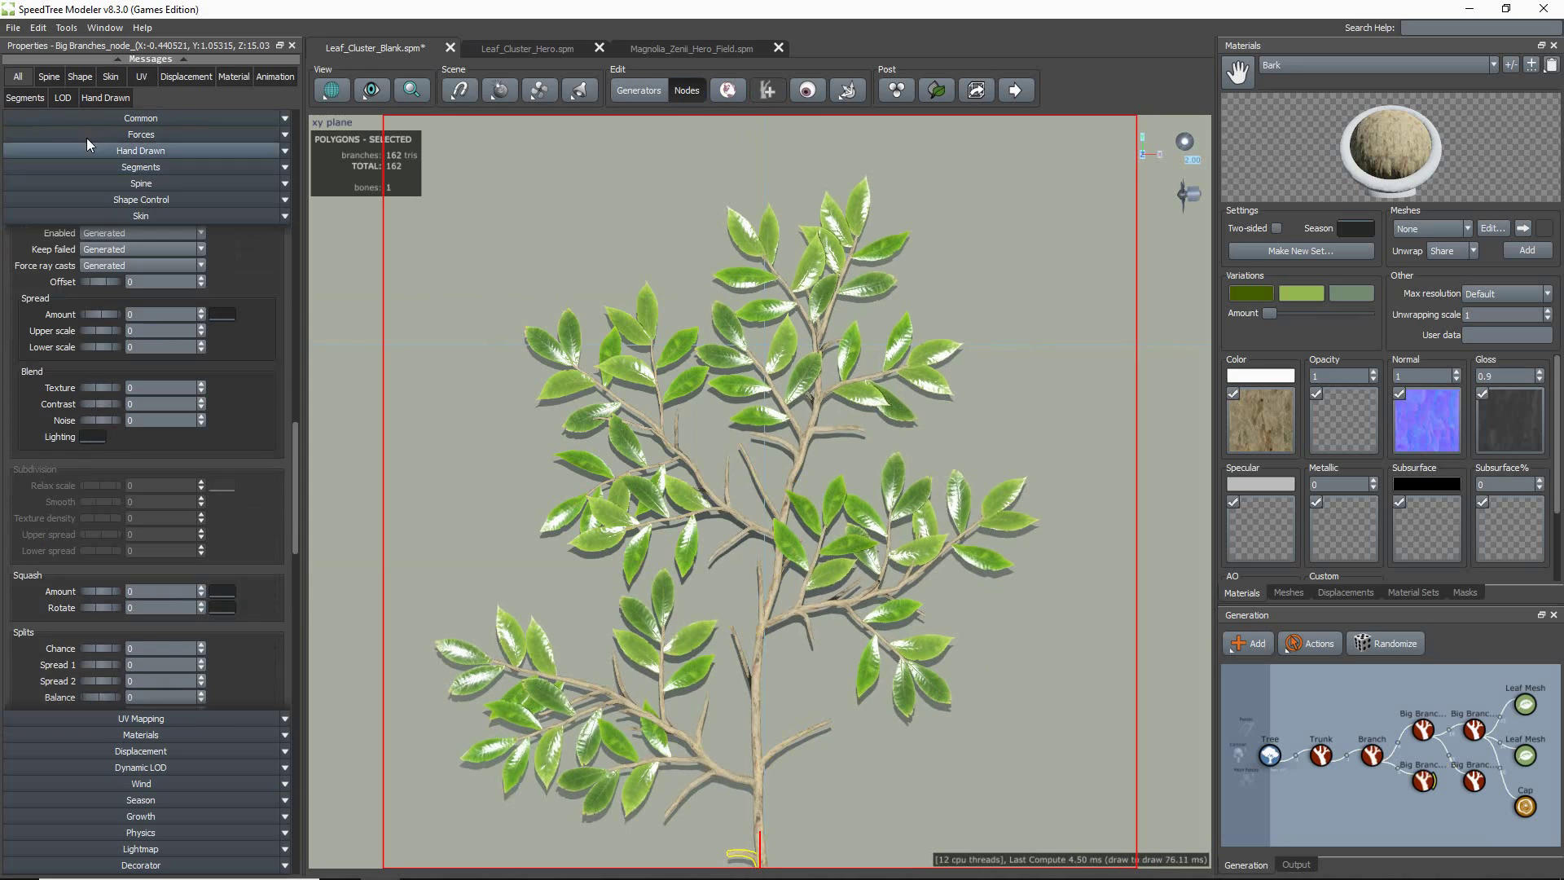
click(88, 119)
drag(97, 157, 102, 155)
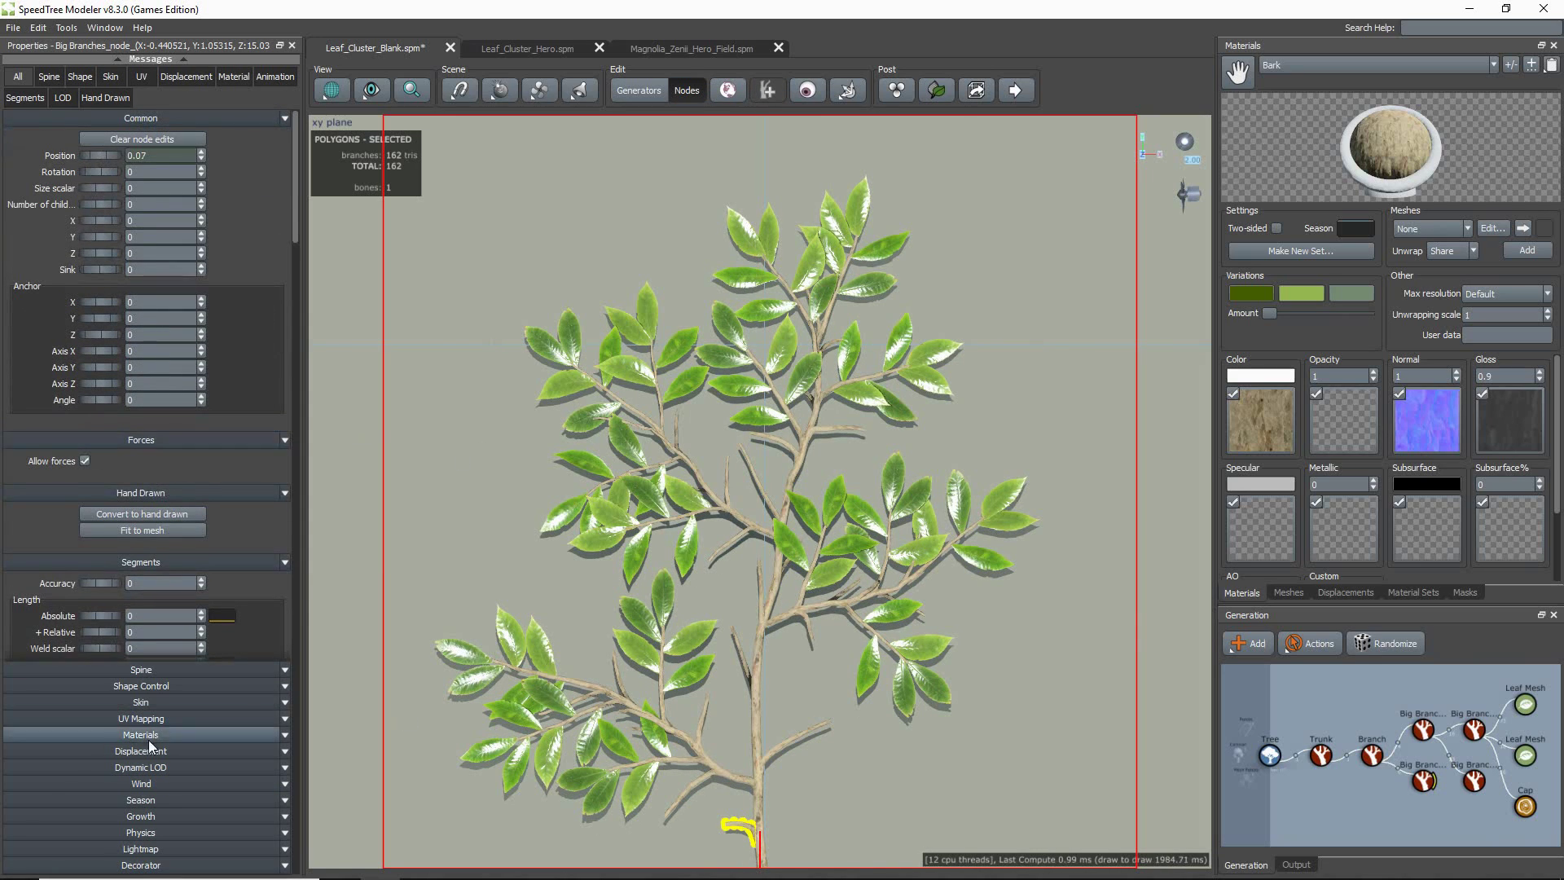
- Set the main branch twigs' weld spread lower scale to 0.25 and lower the beginning of their start angle curve
click(142, 702)
click(639, 93)
scroll(125, 609, down, 3)
key(Return)
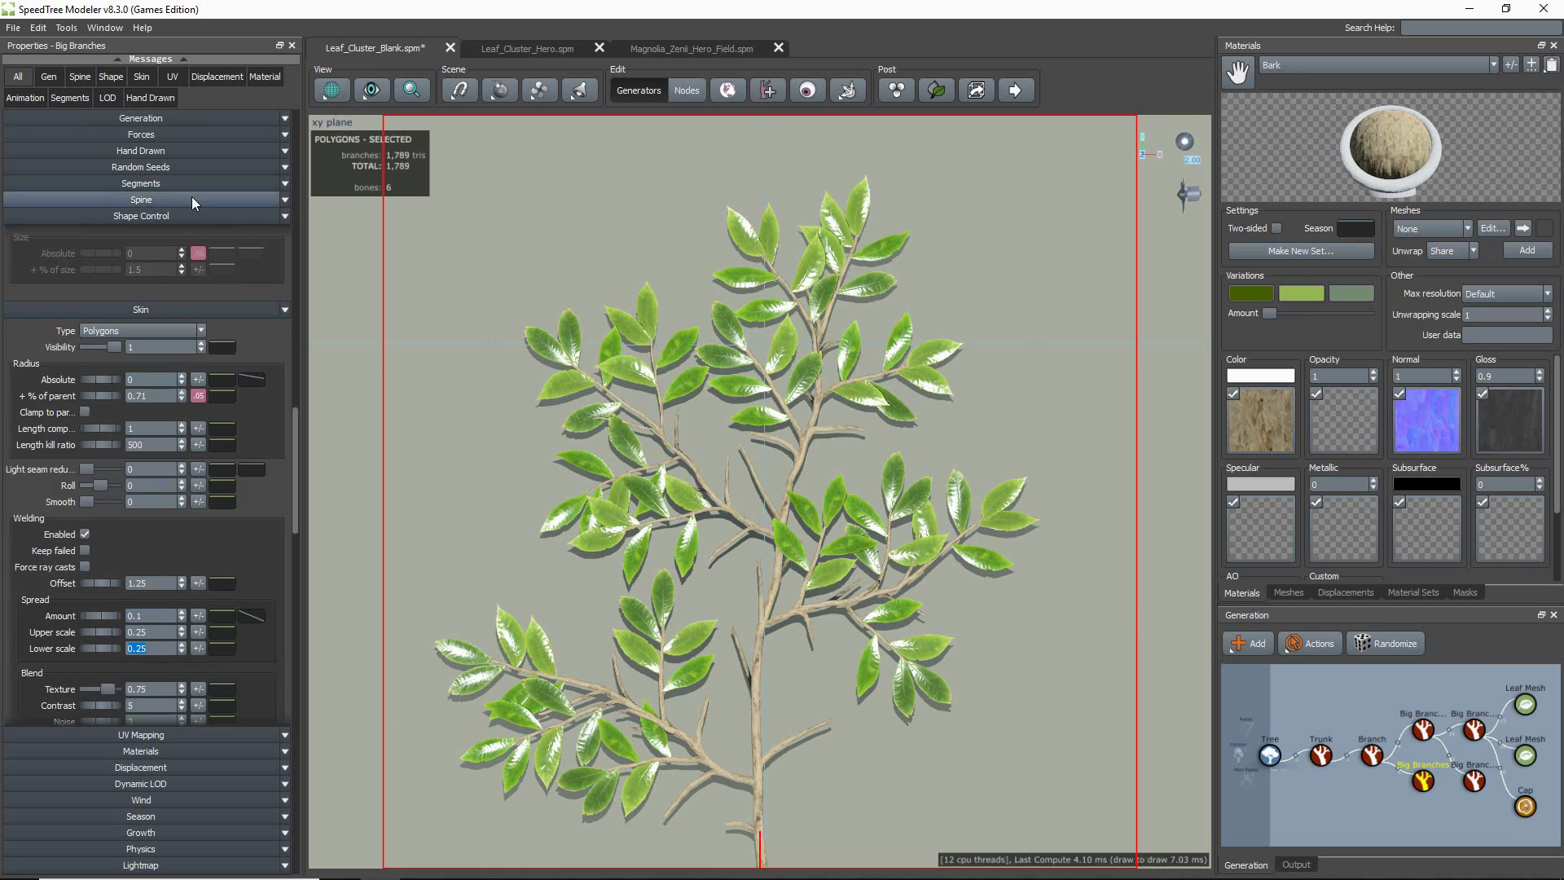
click(192, 198)
click(222, 360)
drag(281, 415, 285, 475)
- Duplicate the cap generator for the bare twigs and reshape the outer twigs' length curve to shorten them toward the parent's end
right_click(1530, 807)
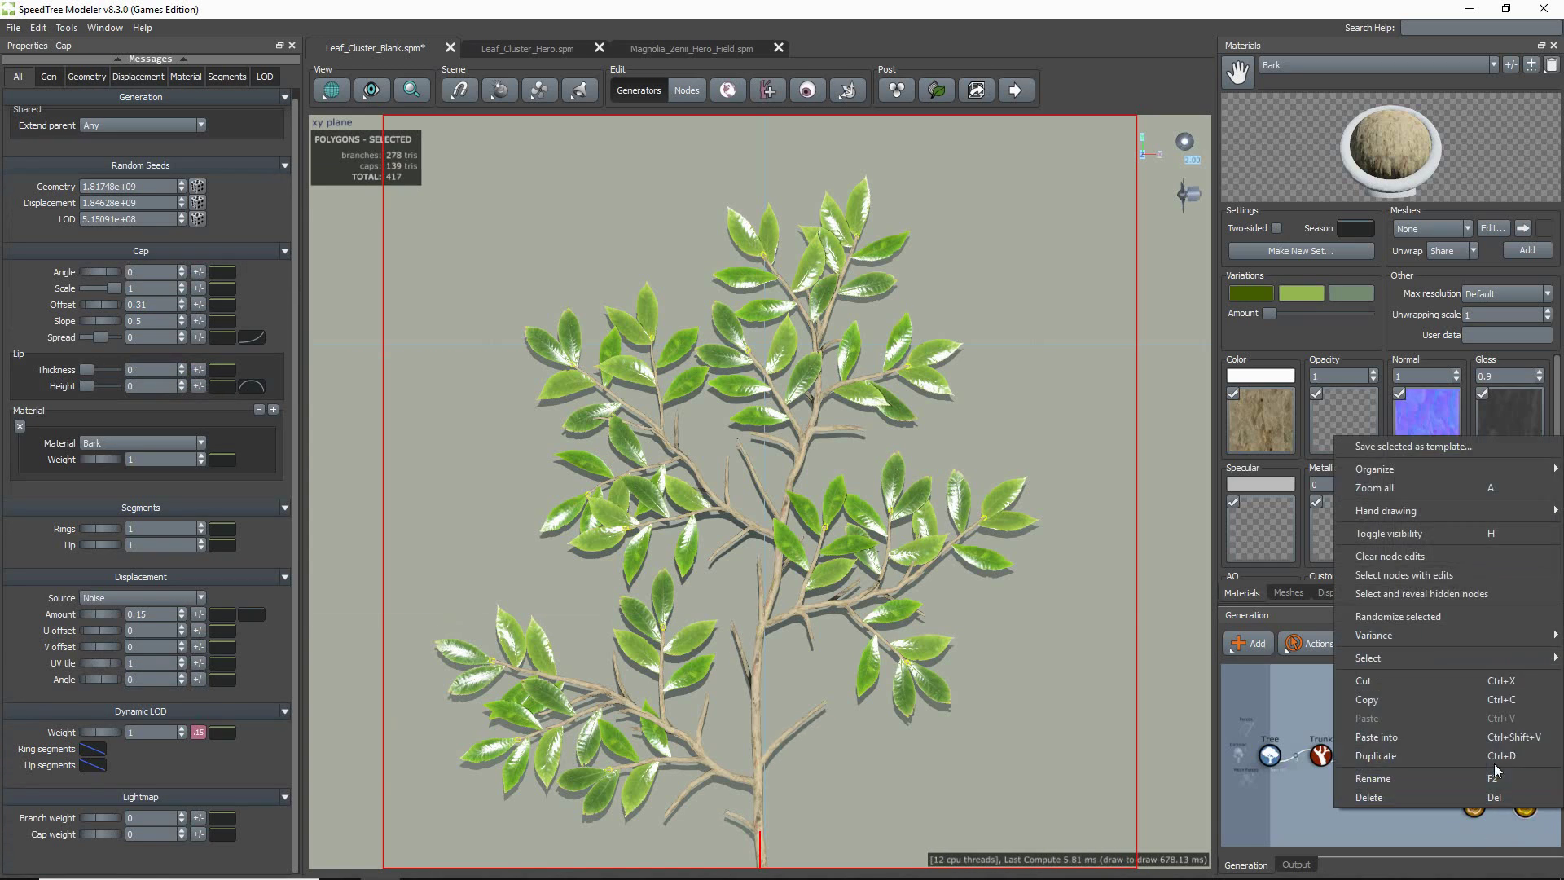
click(1472, 755)
click(138, 685)
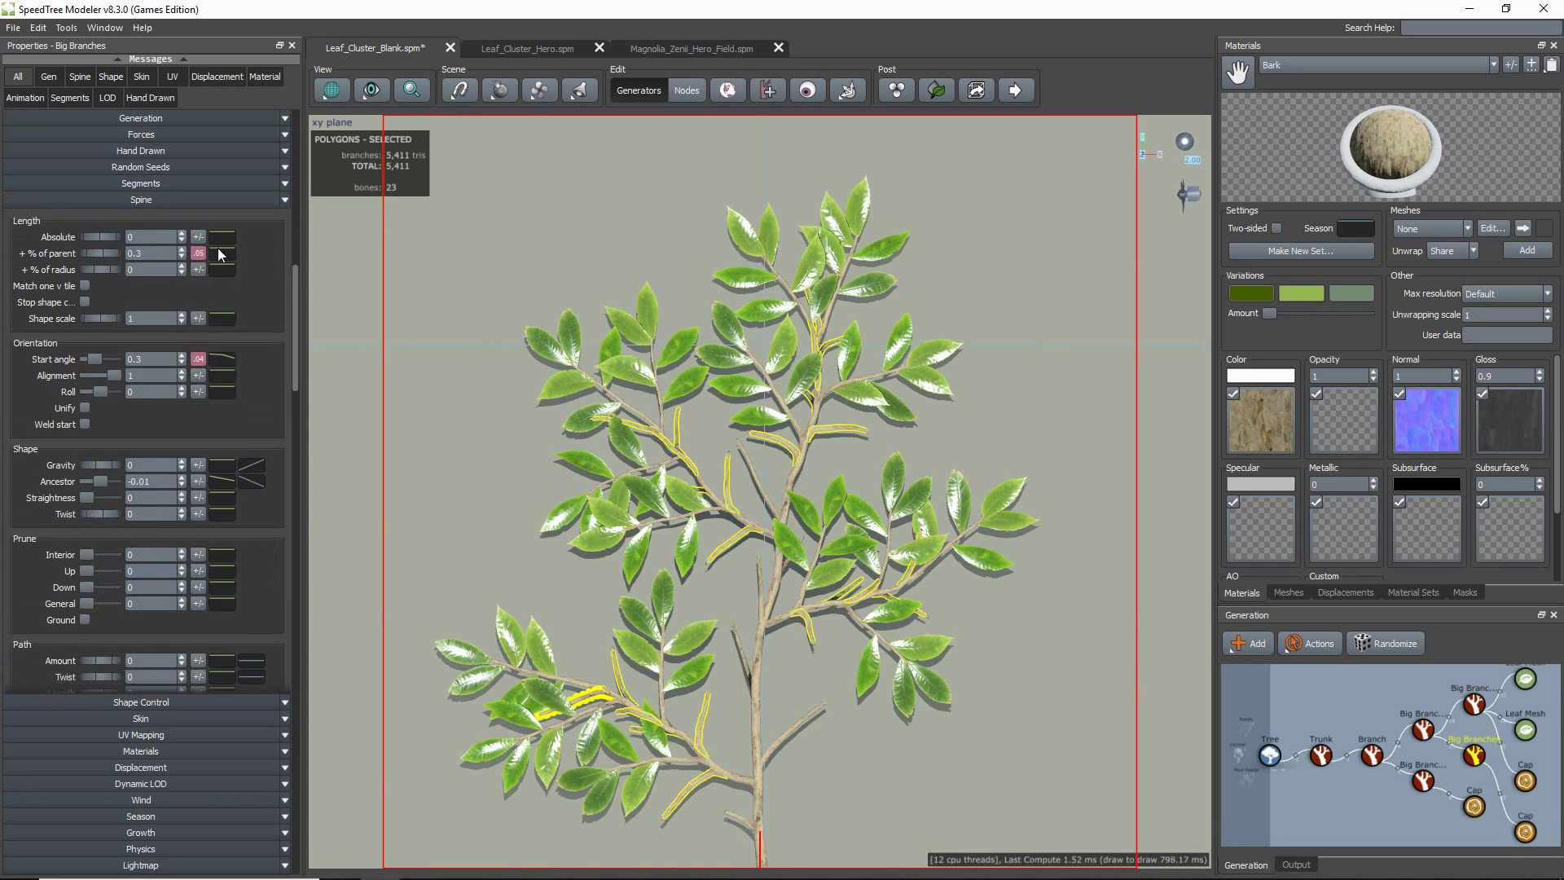
click(221, 253)
drag(630, 290, 633, 386)
click(1038, 603)
mouse_move(1037, 603)
middle_down()
mouse_move(1046, 580)
mouse_move(1048, 595)
middle_up()
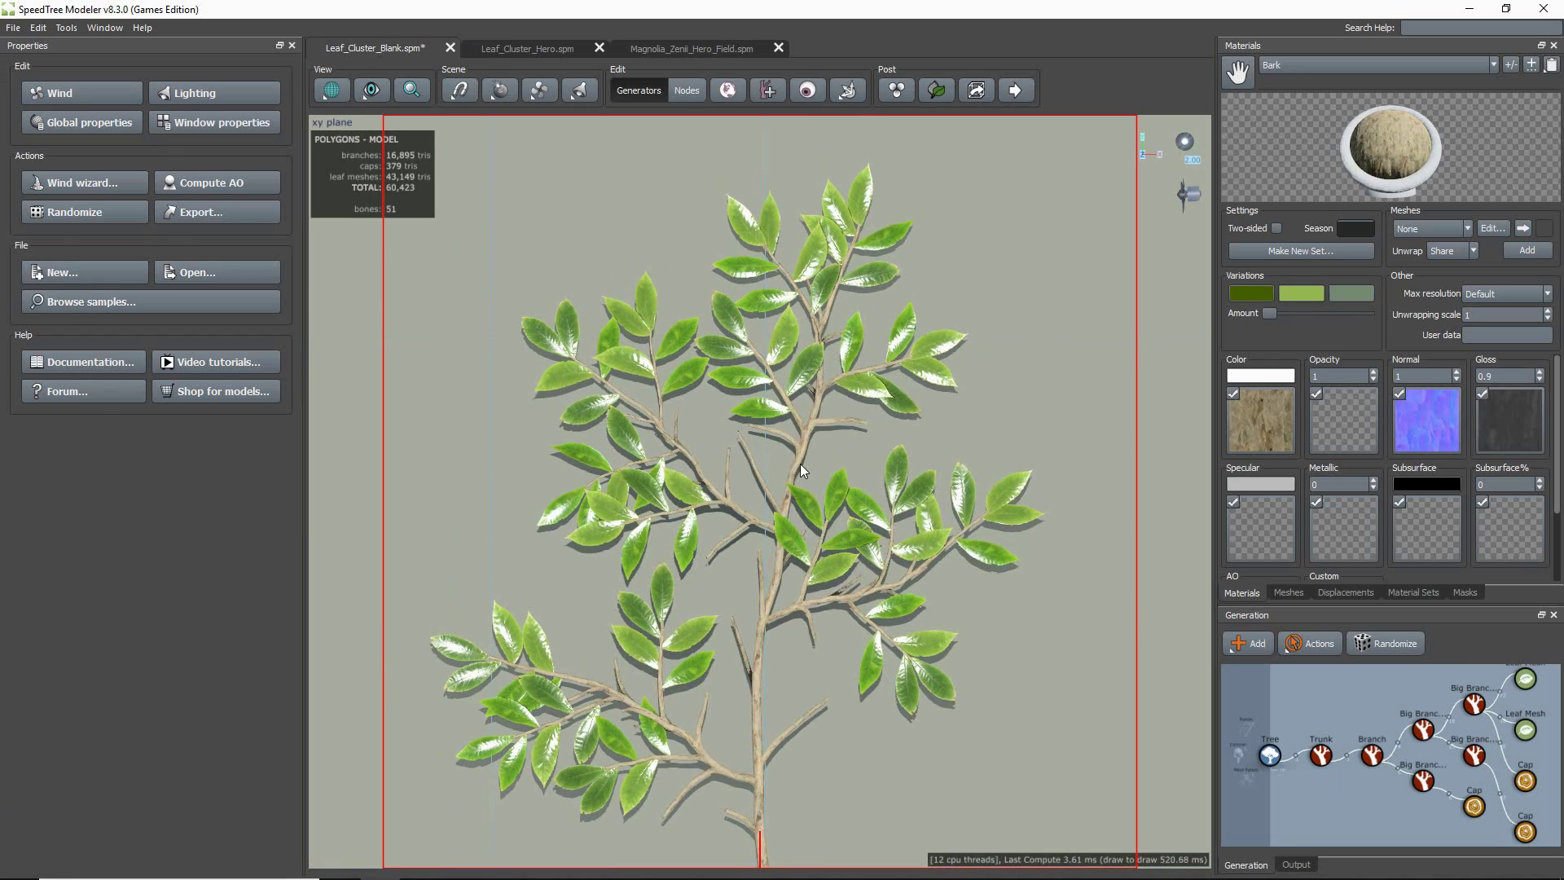
- Lengthen the uppermost branch as a single node and delete an overlapping bare twig beside it
click(799, 462)
click(684, 96)
drag(97, 238, 103, 238)
click(831, 398)
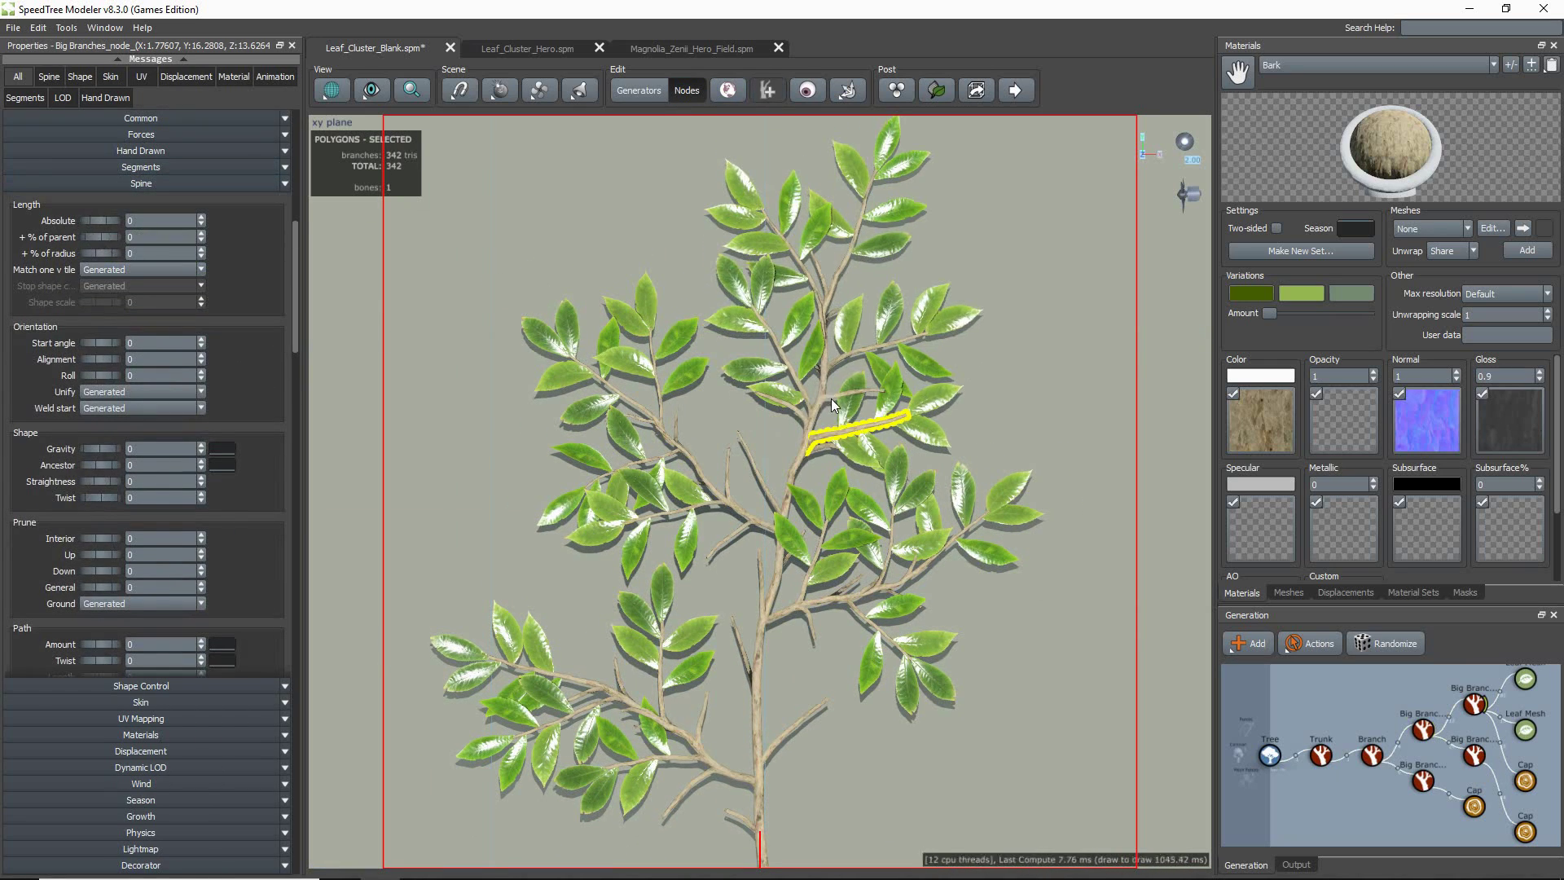
key(Delete)
click(1184, 141)
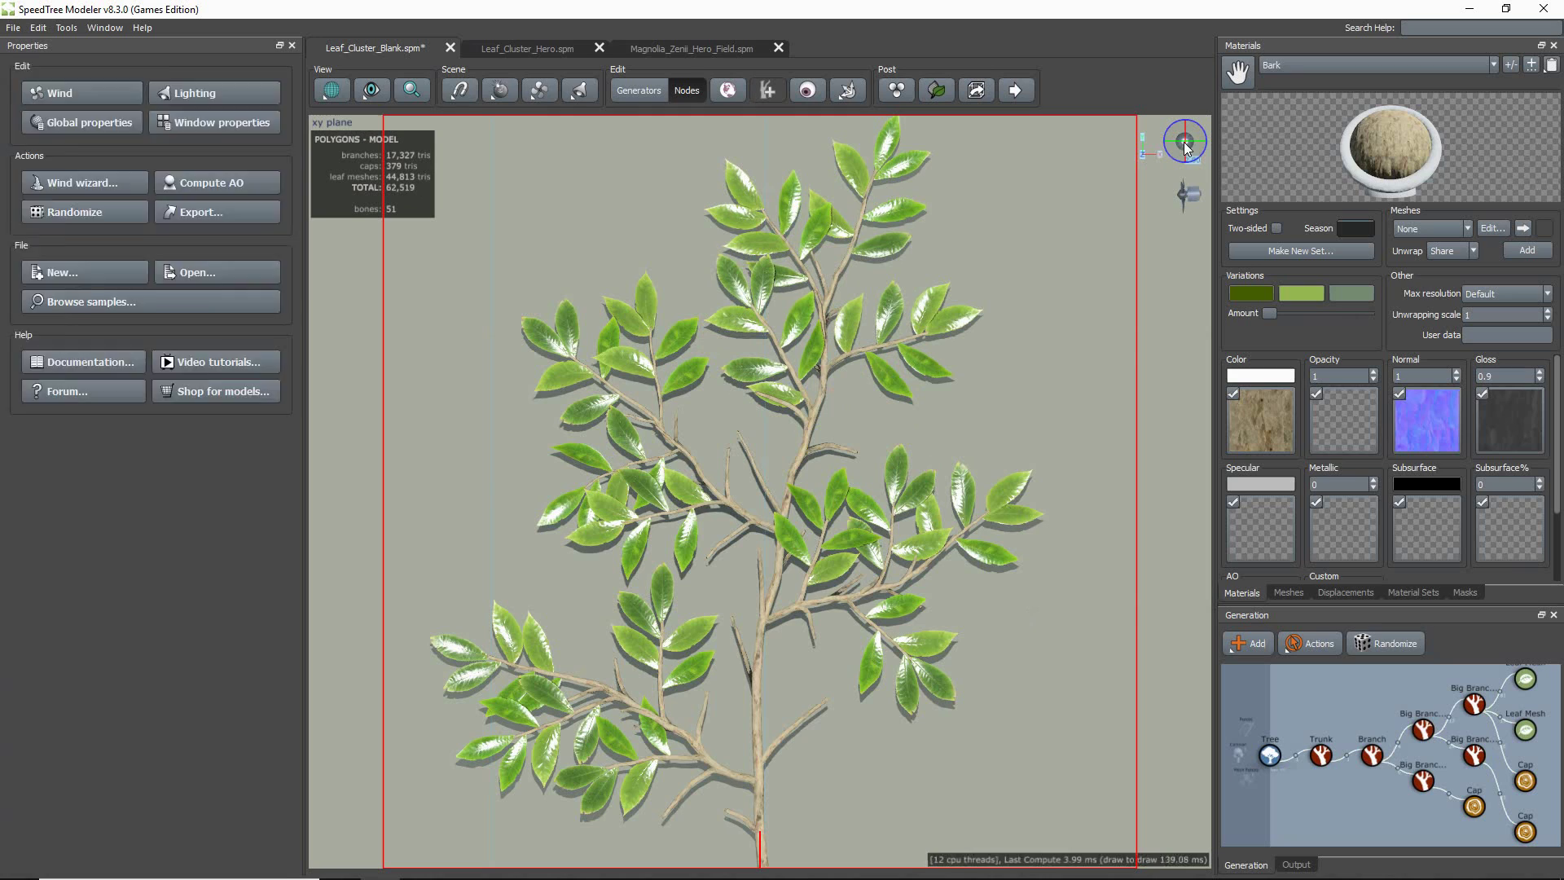
middle_drag(1008, 343, 1010, 355)
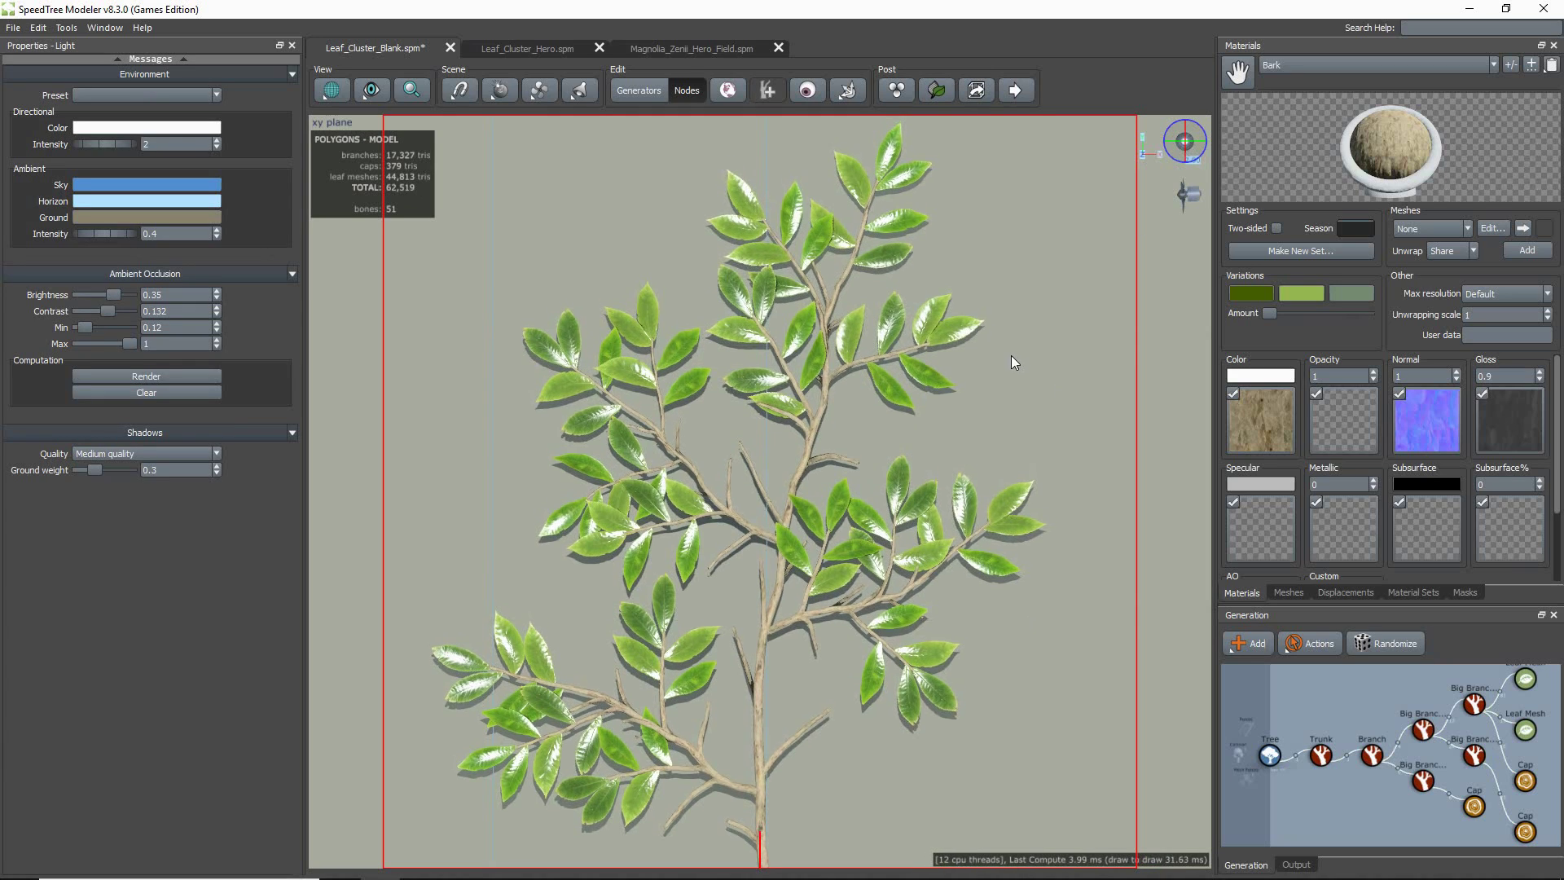
click(731, 100)
mouse_move(739, 132)
mouse_down()
mouse_move(1102, 181)
mouse_move(741, 161)
mouse_up()
click(621, 273)
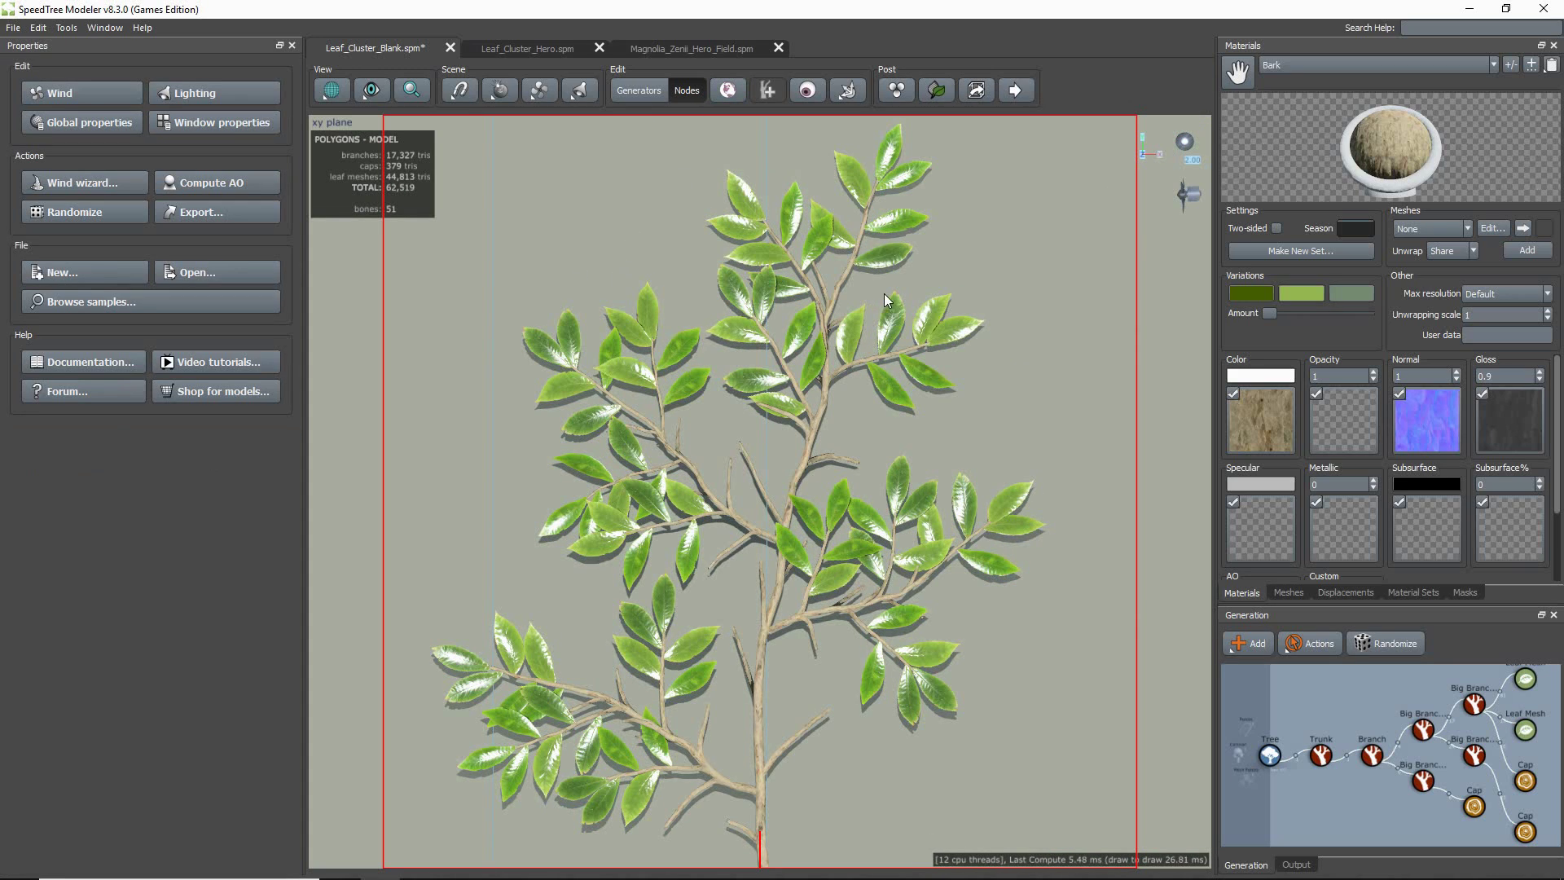
click(1040, 599)
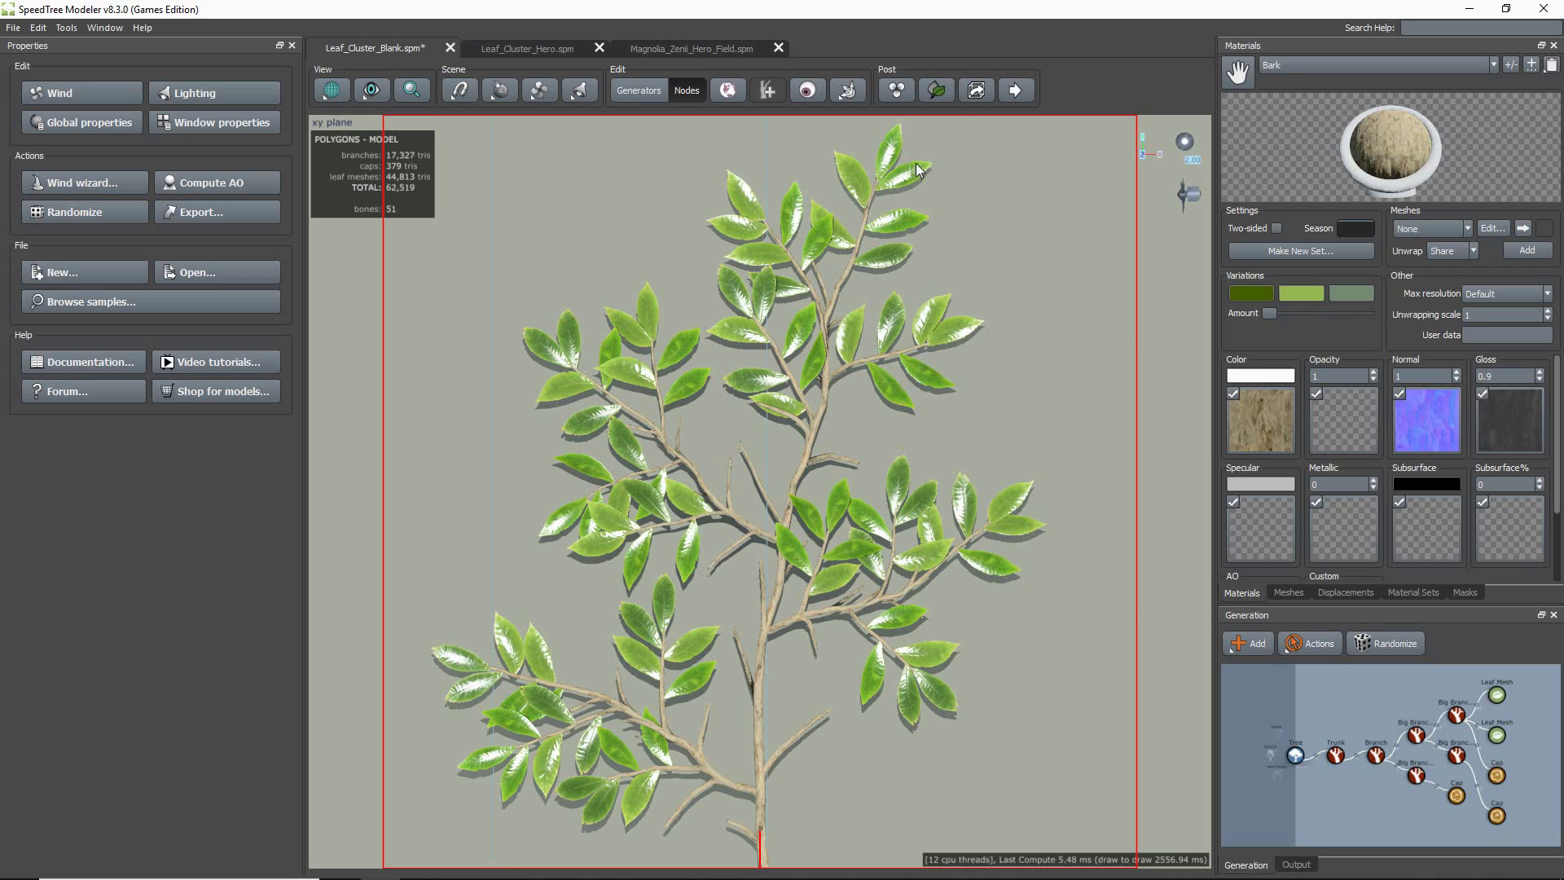
- Turn on high-quality leaf collision and set the pivot threshold of both leaf mesh generators to 0.8
click(945, 99)
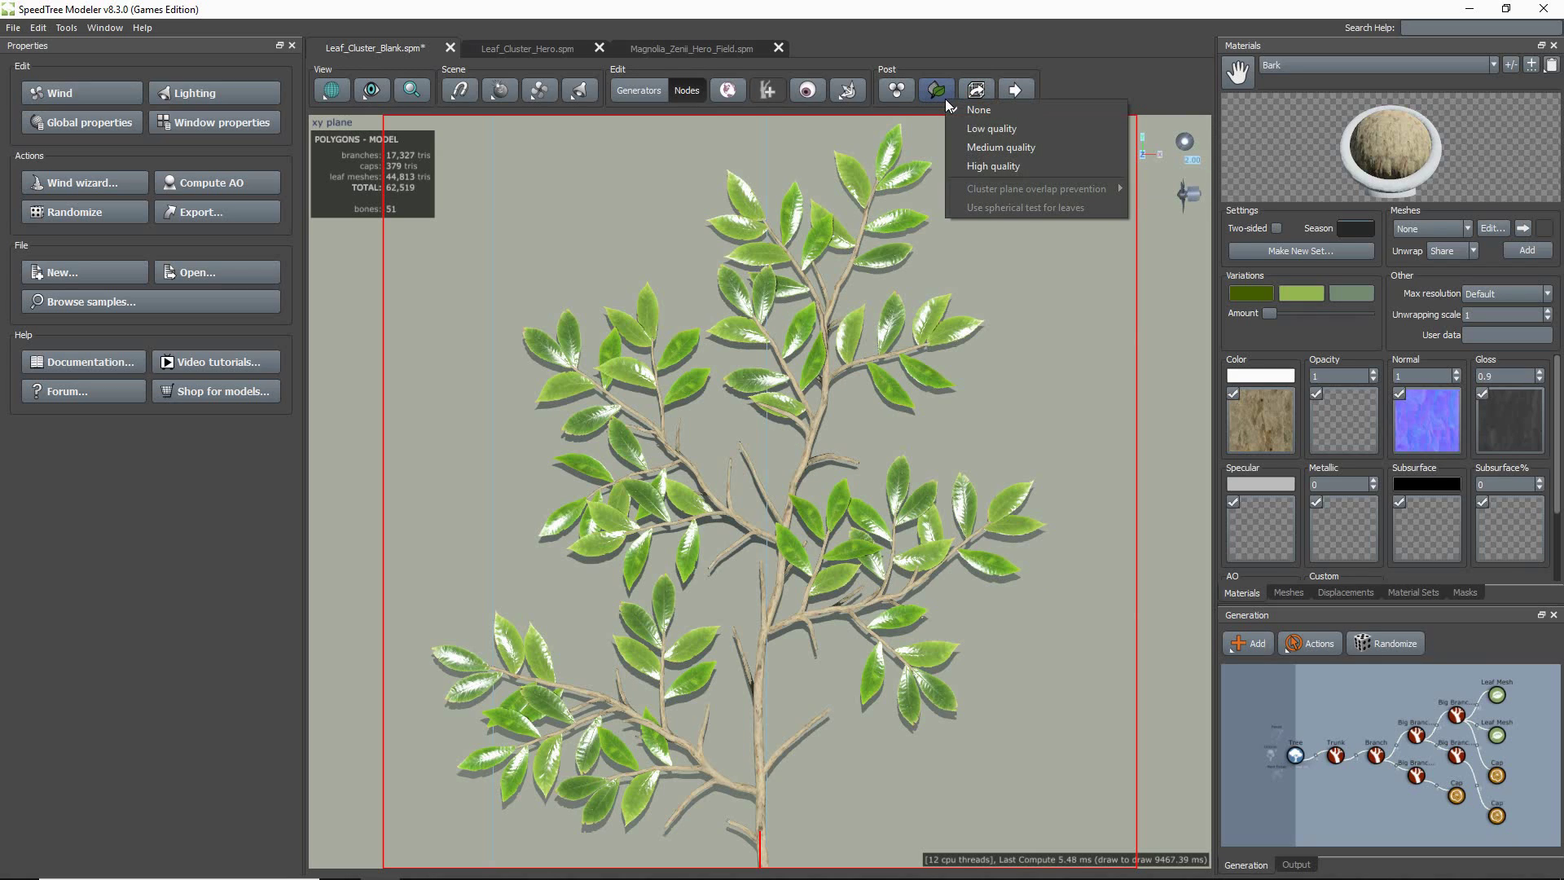
click(987, 166)
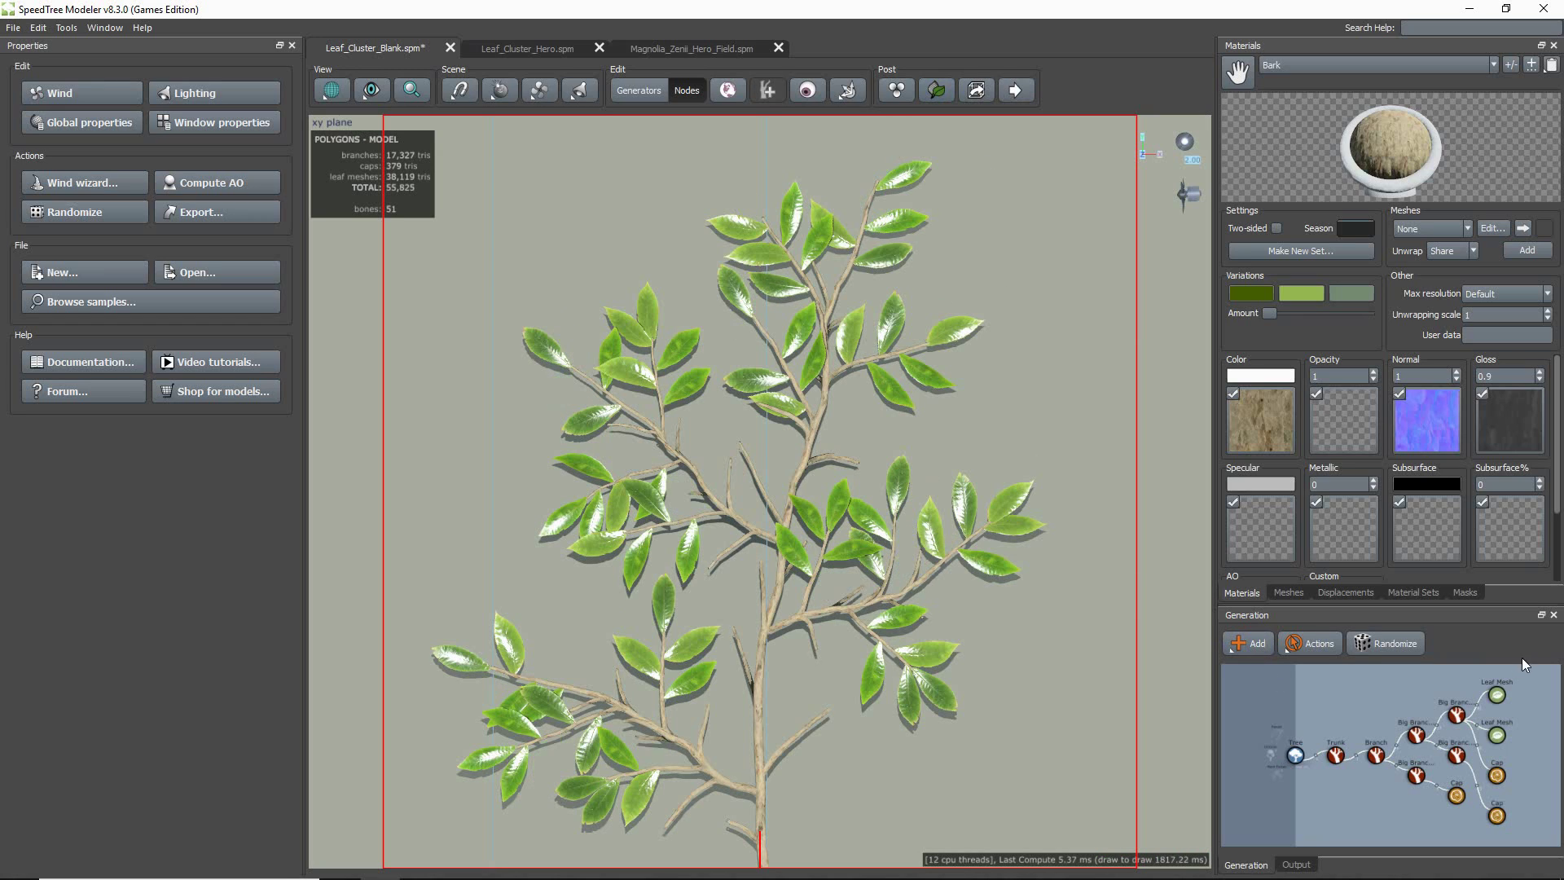
drag(1521, 657, 1478, 749)
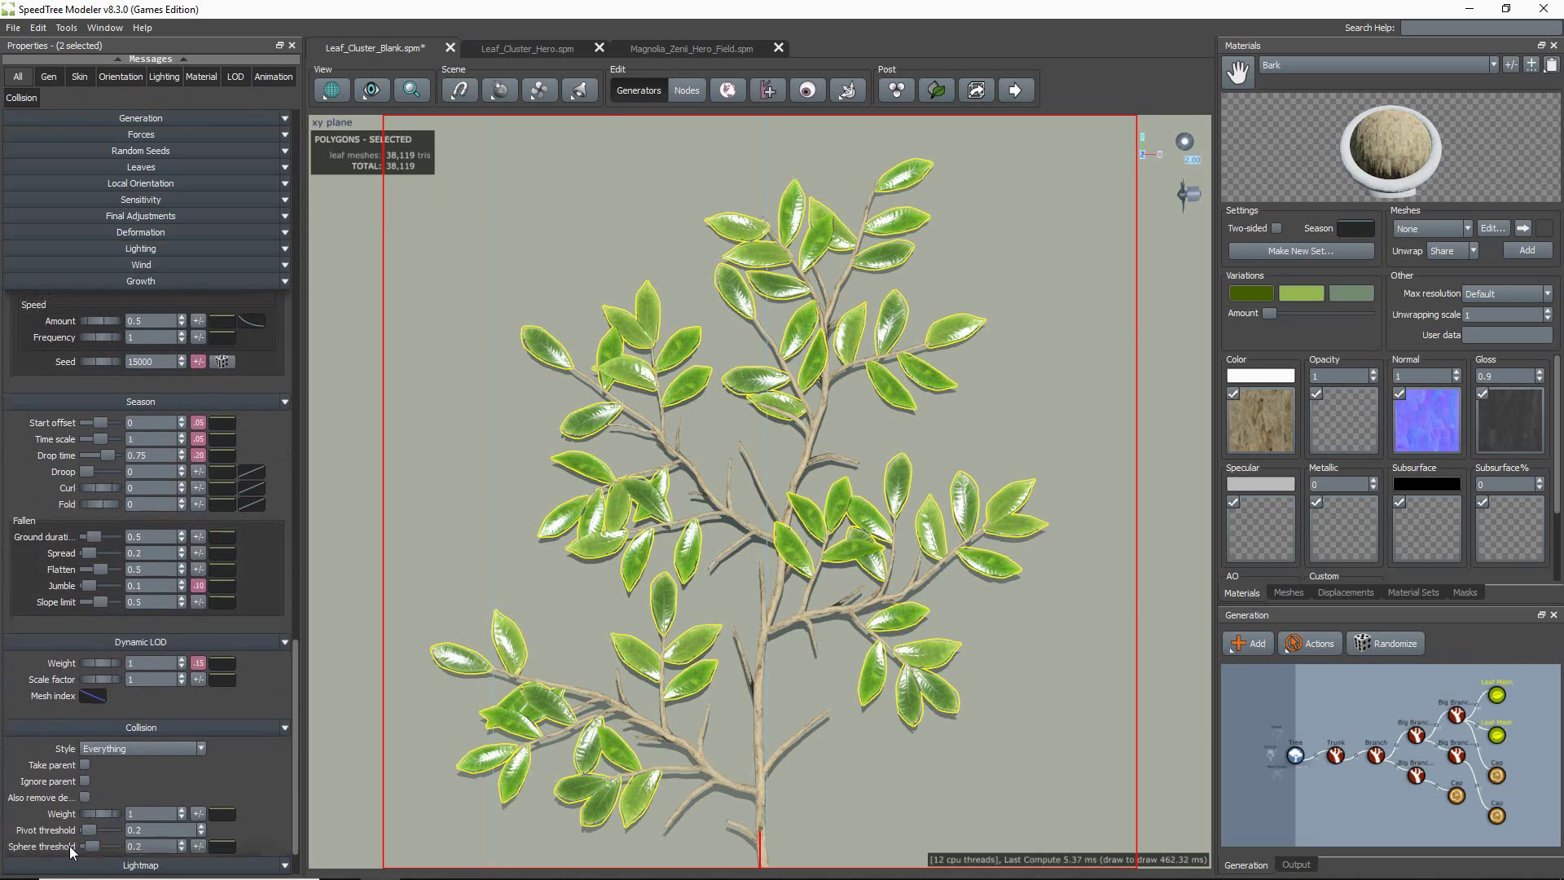
scroll(70, 846, down, 1)
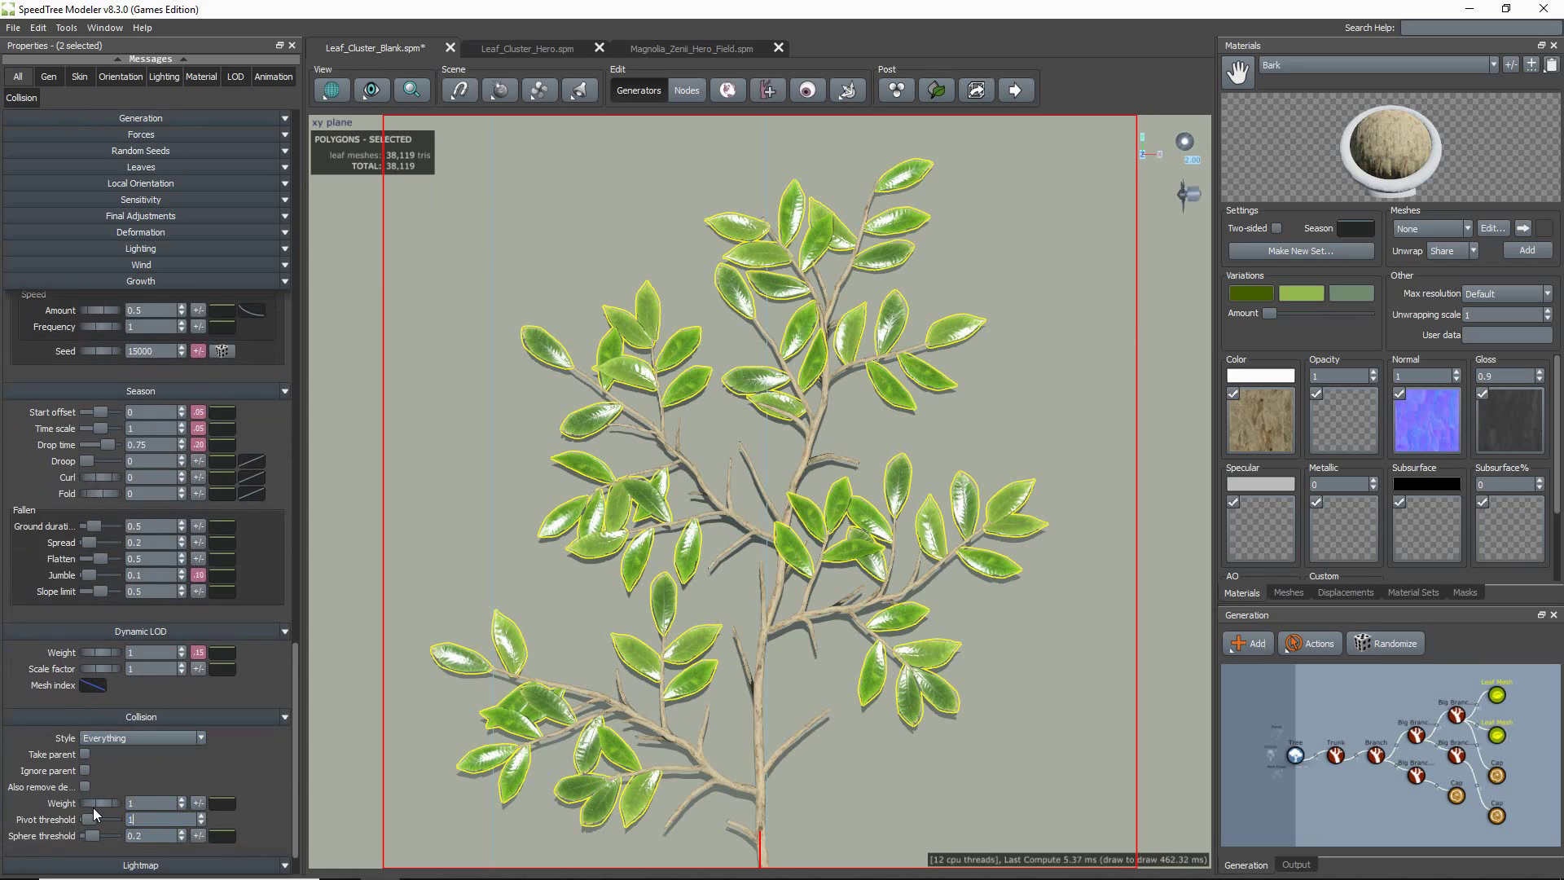
key(Return)
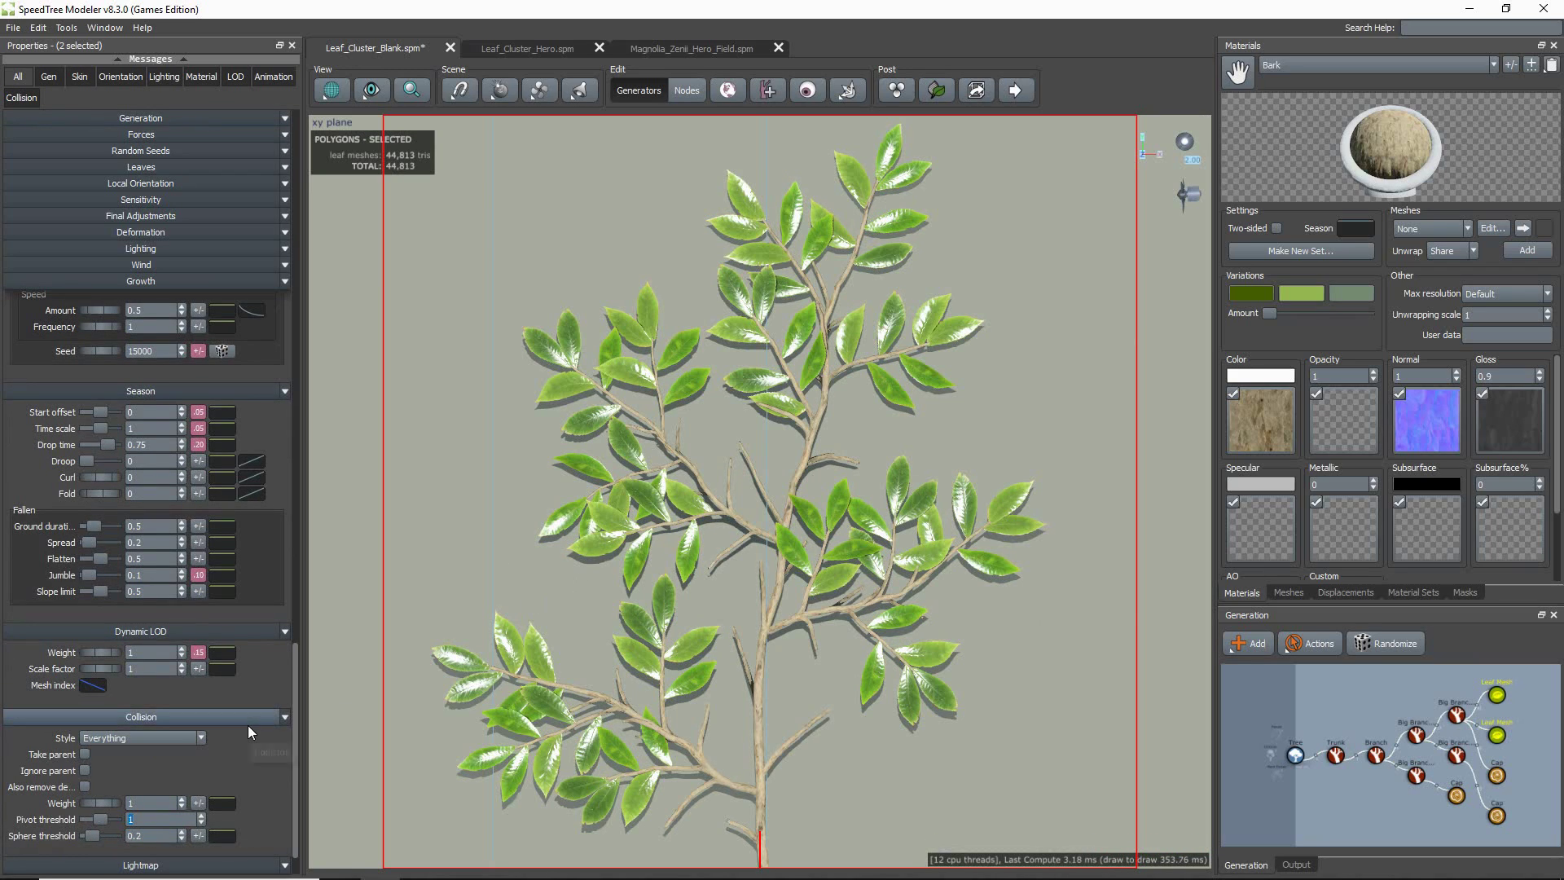
text(0.8)
key(Return)
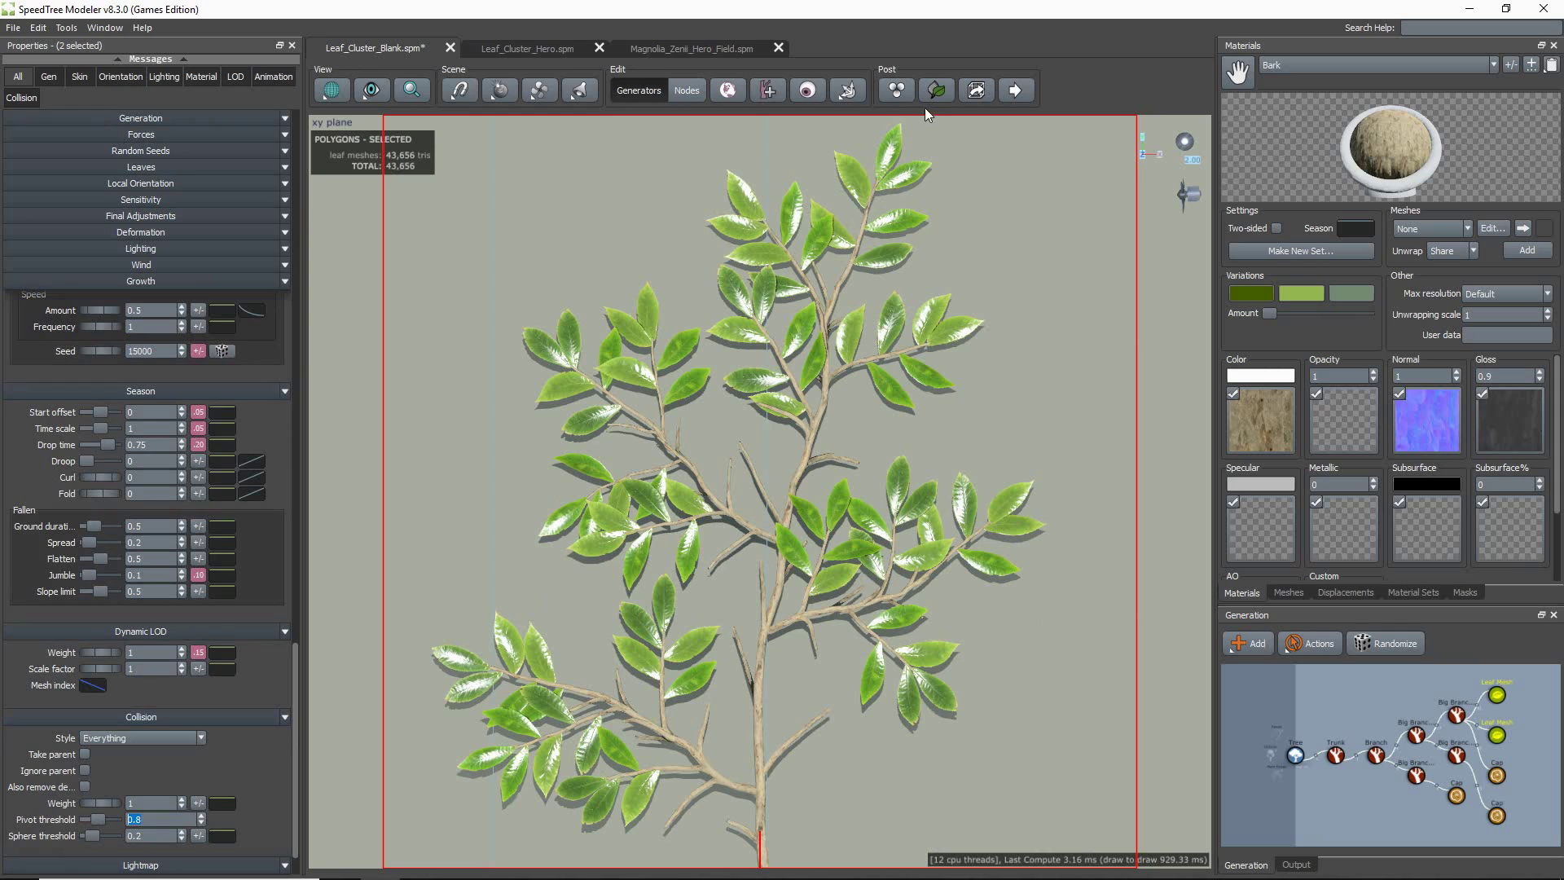
- Set leaf collision to medium quality and cluster plane overlap prevention to Low after trying High and Medium
click(935, 96)
mouse_move(1058, 179)
click(1139, 236)
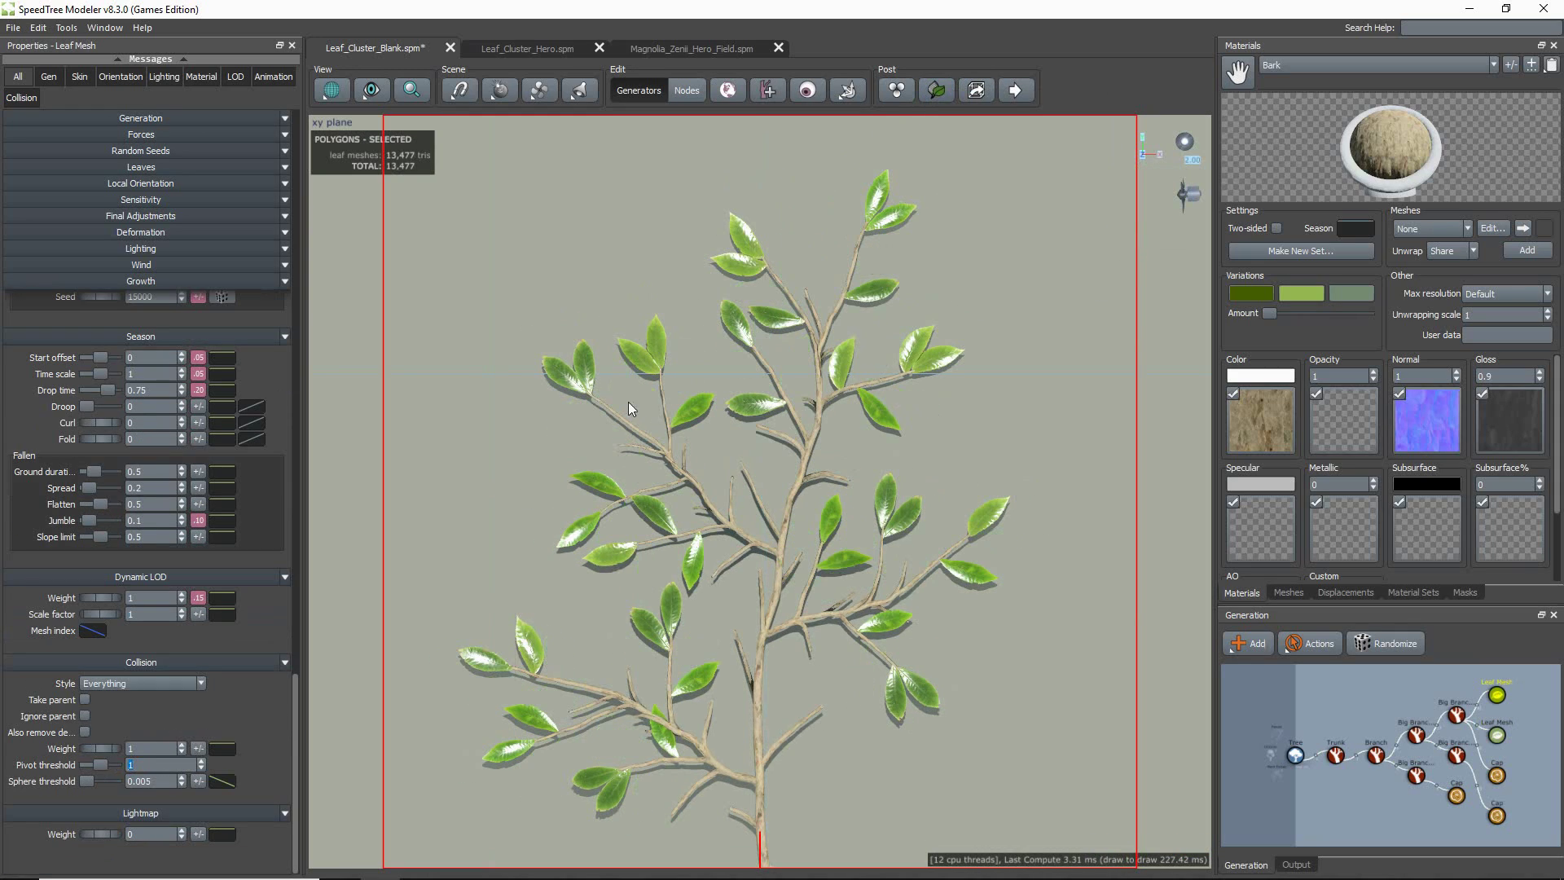
click(936, 91)
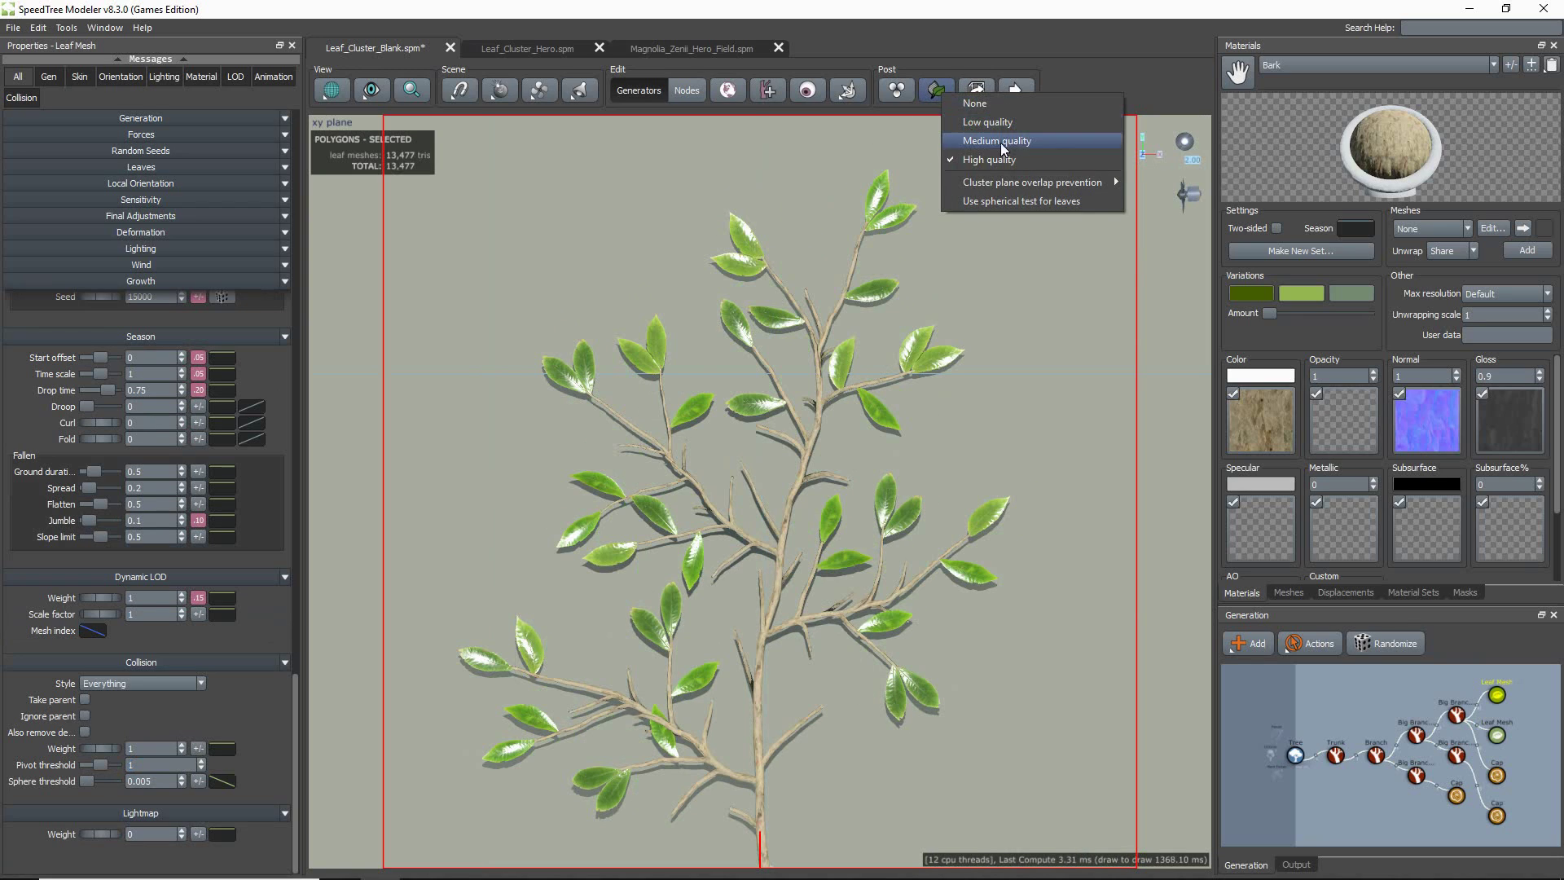
click(982, 132)
click(936, 89)
mouse_move(1081, 177)
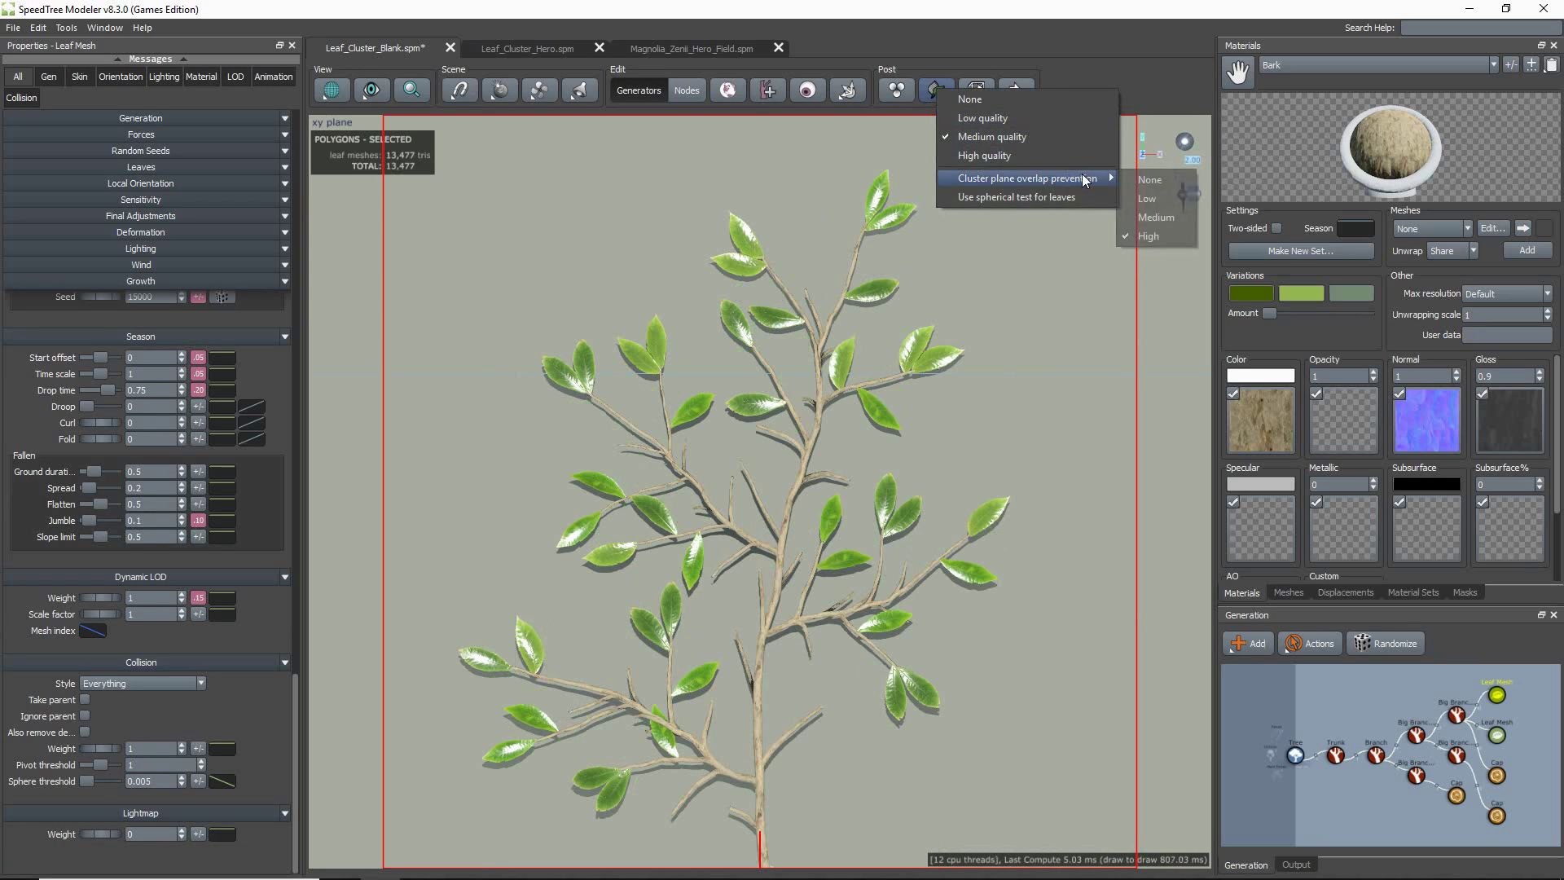
click(1180, 218)
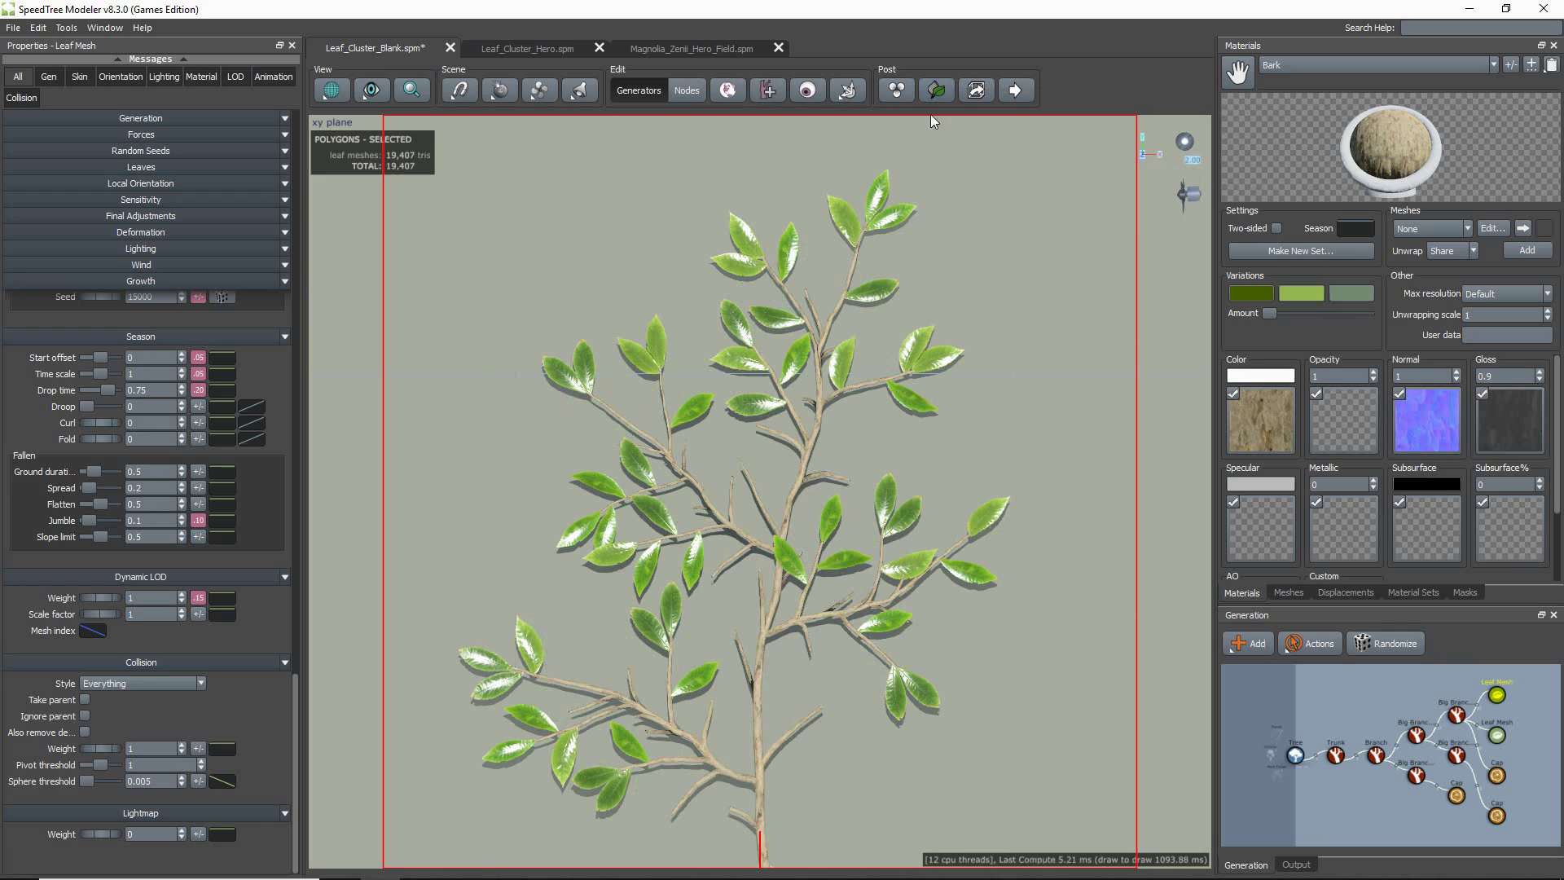
click(936, 89)
mouse_move(1097, 173)
click(1166, 204)
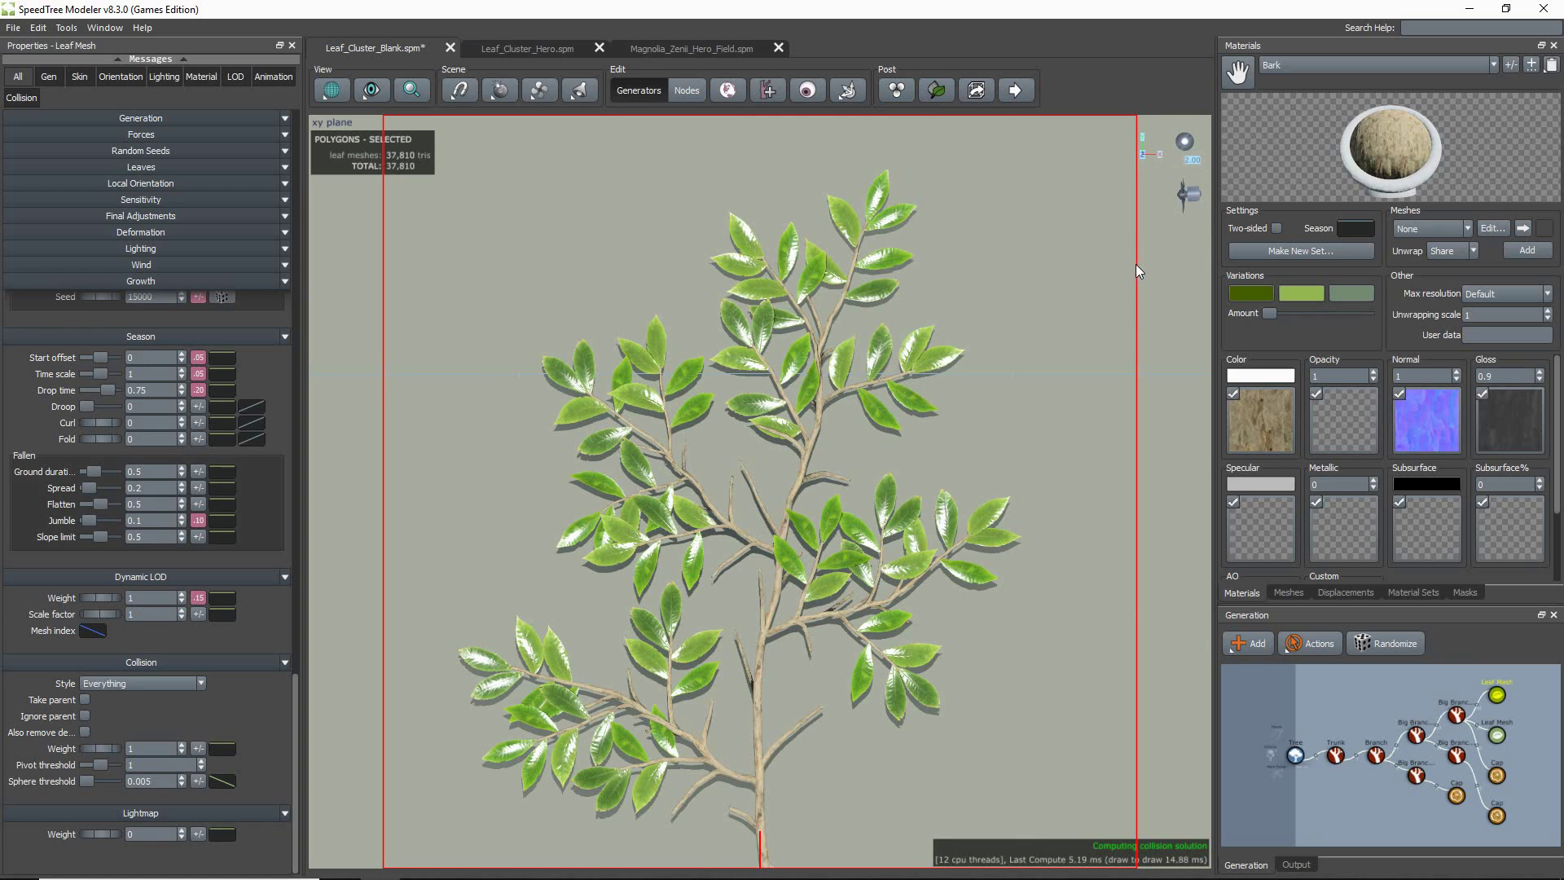
- Set both leaf mesh generators' collision pivot threshold to 1.2 and their deformation fold to -0.1
drag(1484, 674, 1500, 737)
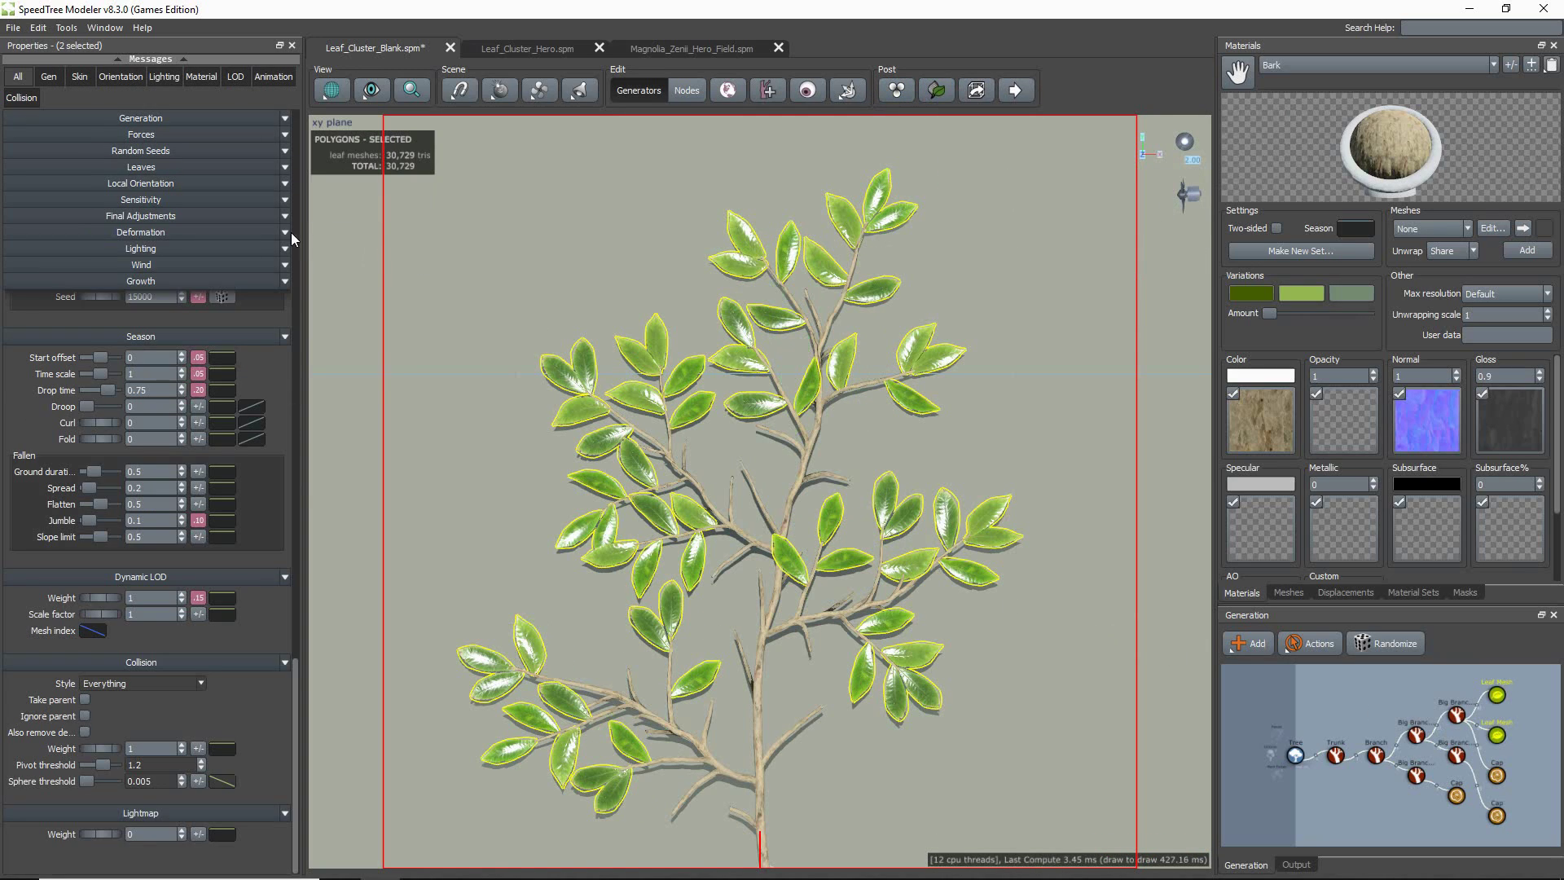
click(169, 181)
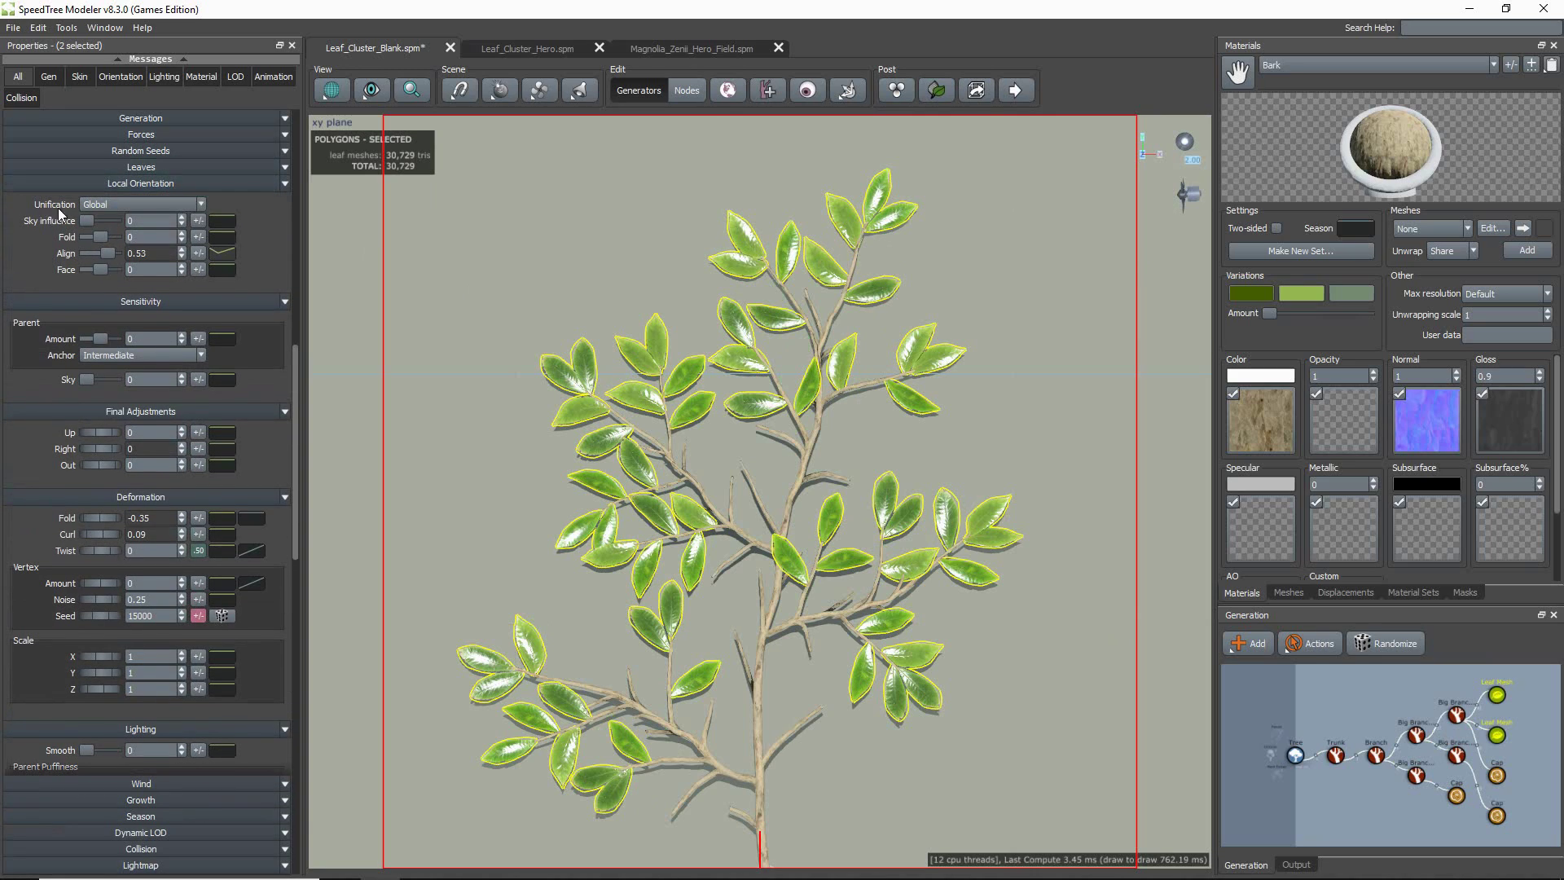
click(134, 203)
click(123, 215)
key(BackSpace)
key(BackSpace)
text(1)
key(Return)
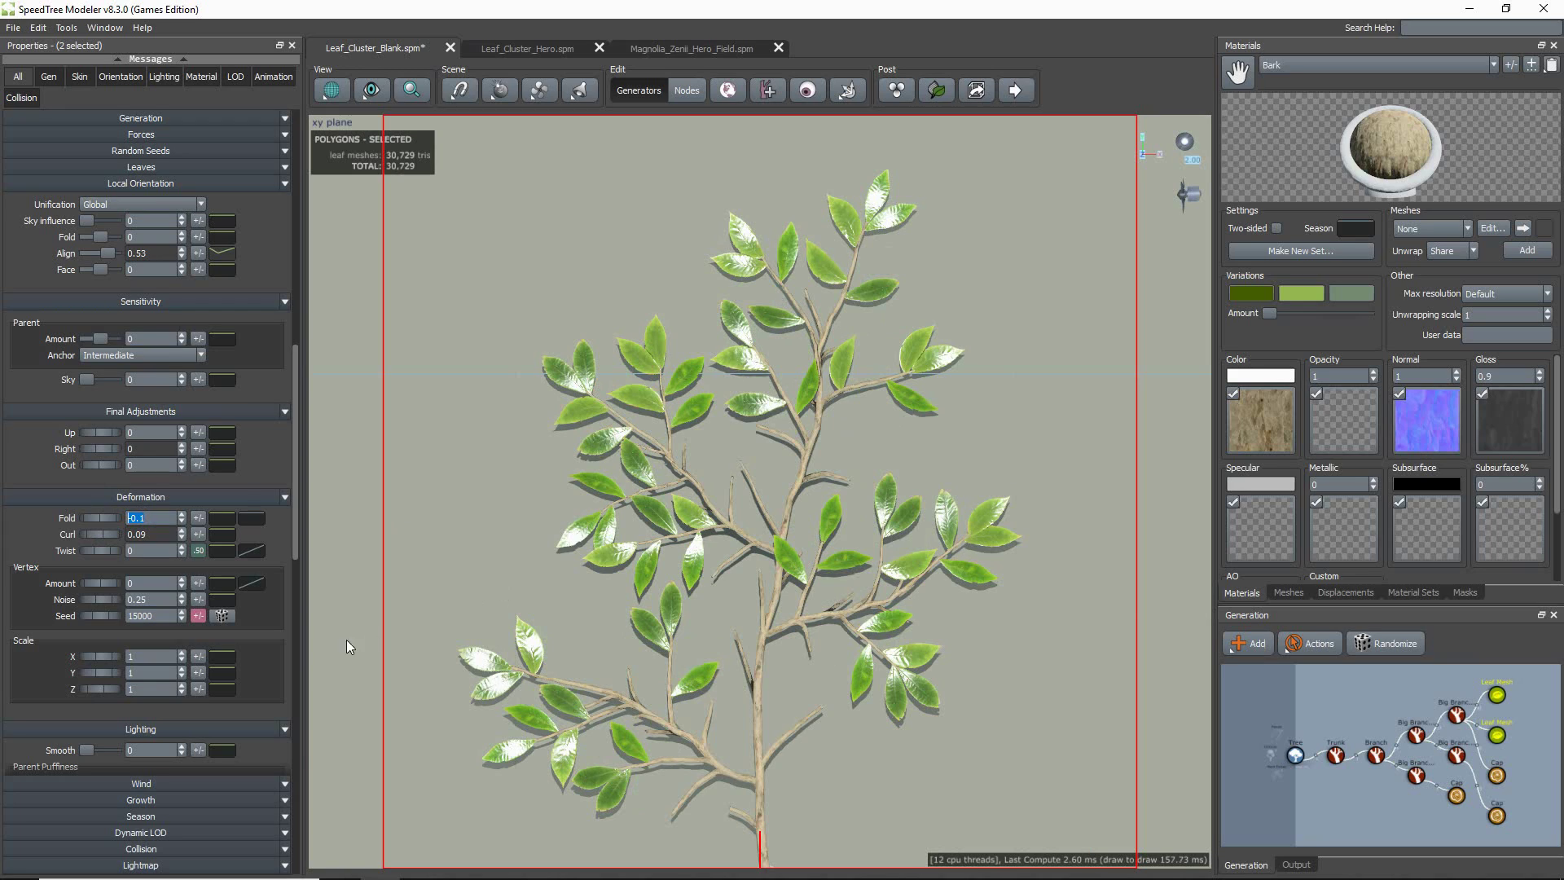
- Set the deformation twist of both leaf mesh generators to 0.1
click(148, 552)
text(0.1)
key(Return)
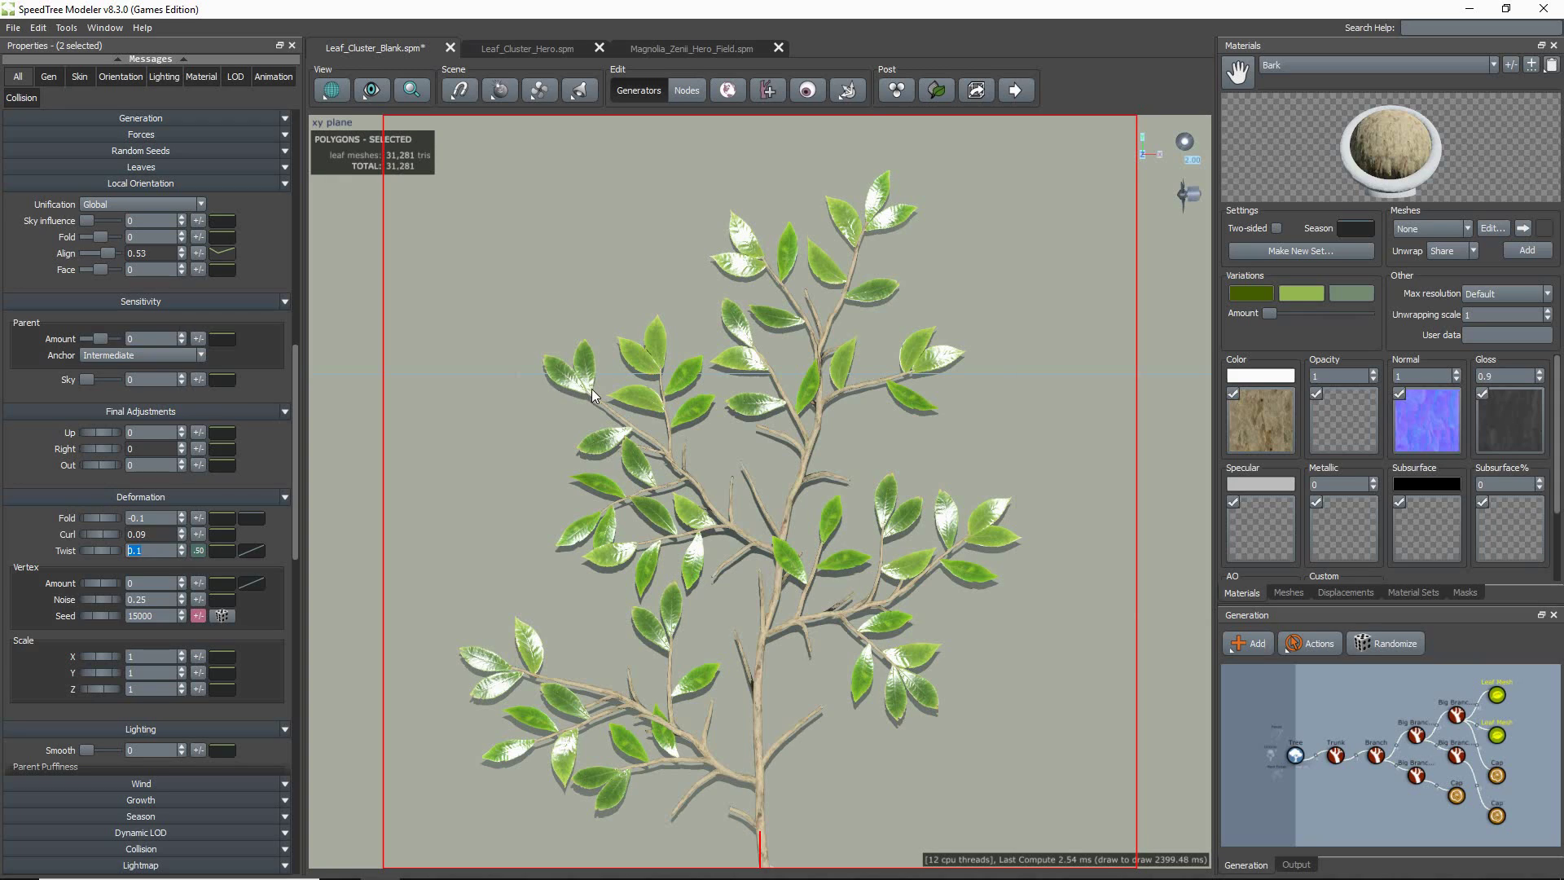
- Disable two-sided rendering in the viewport to check for flipped leaves, and turn it back on
click(372, 91)
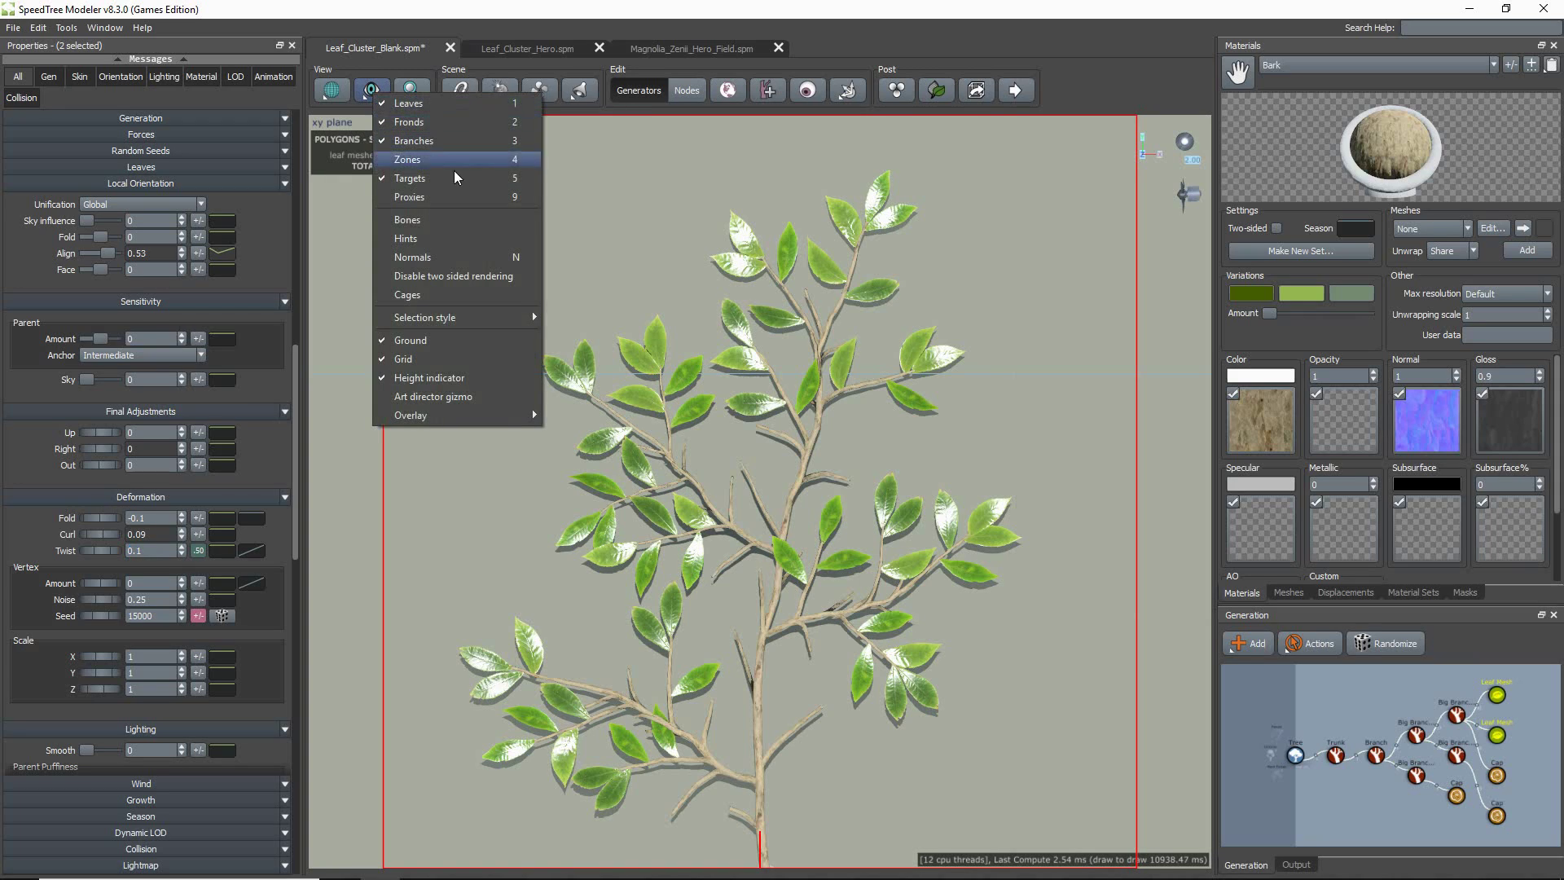
click(521, 277)
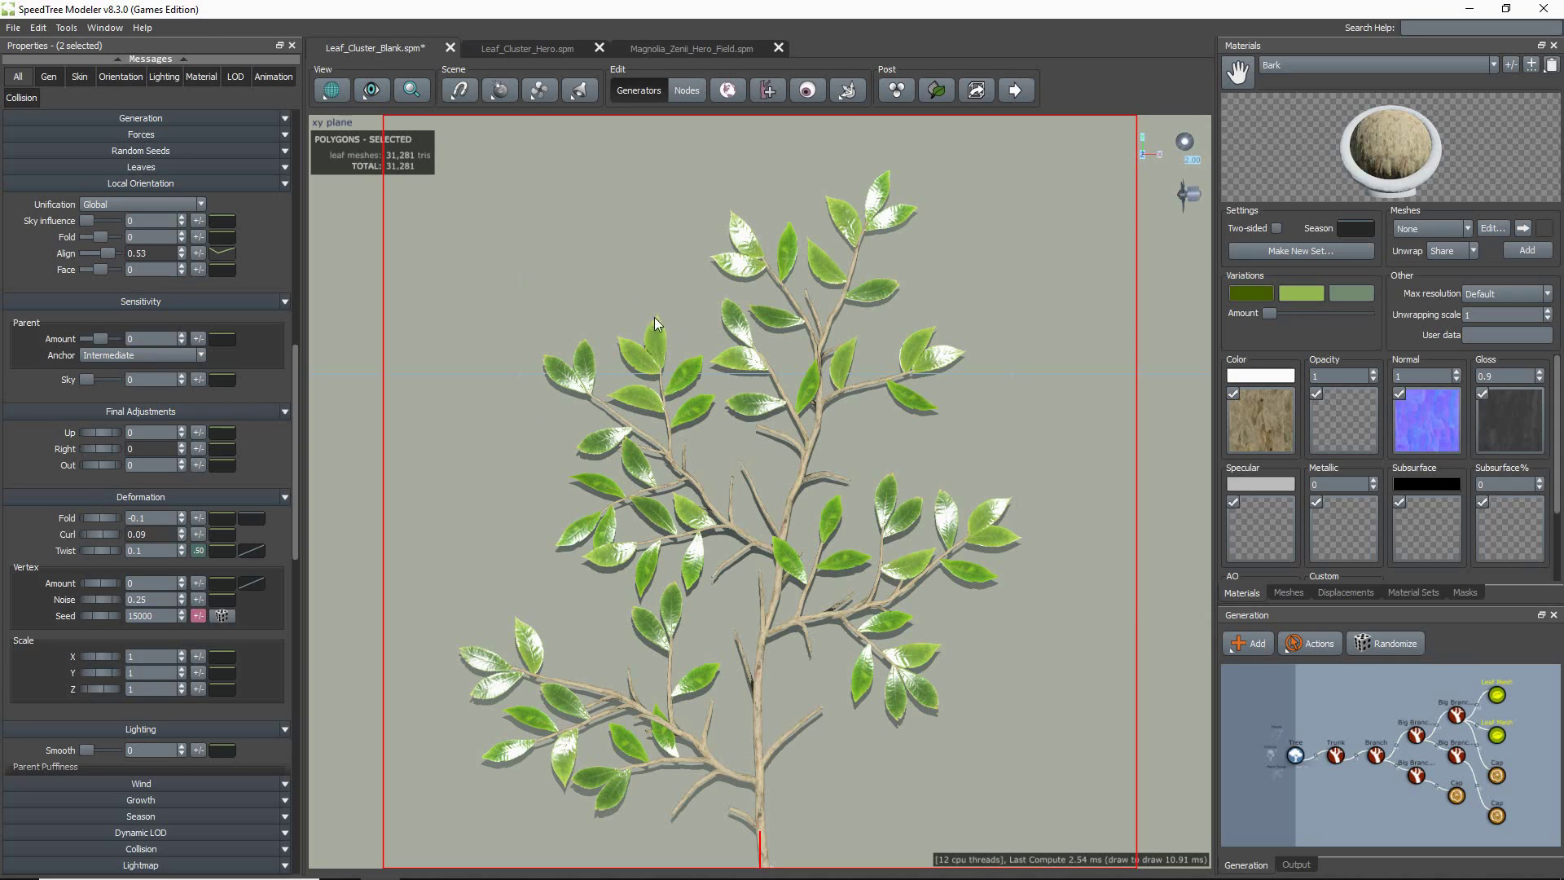
click(371, 91)
click(482, 281)
- Try a Right final adjustment of 0.67 on the side leaf mesh generator and check it with two-sided rendering disabled
click(695, 378)
drag(103, 590, 155, 589)
click(372, 92)
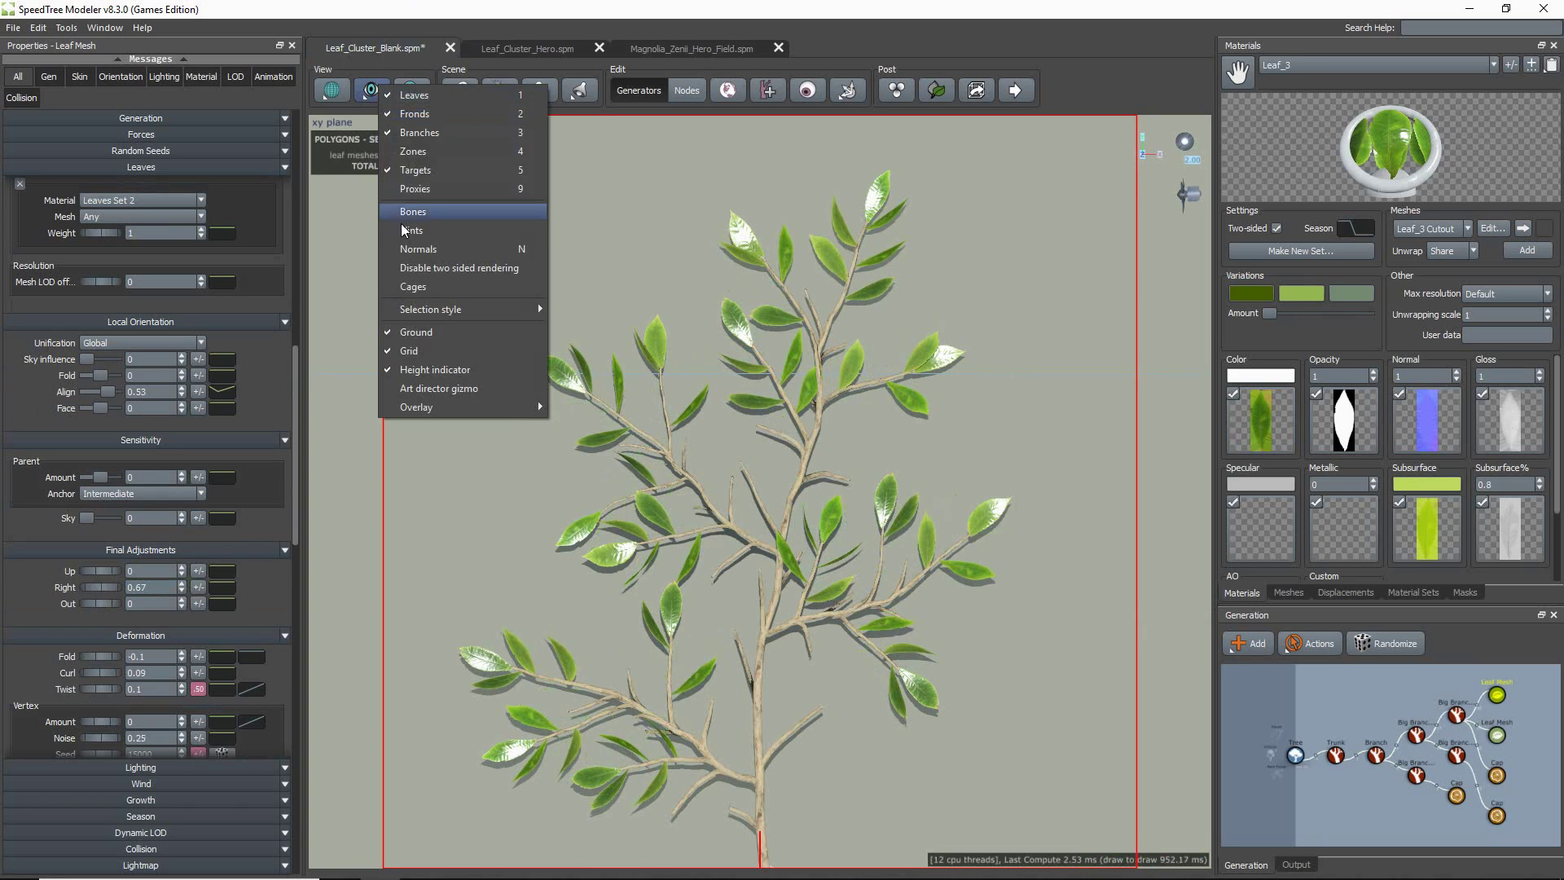
click(422, 267)
click(374, 92)
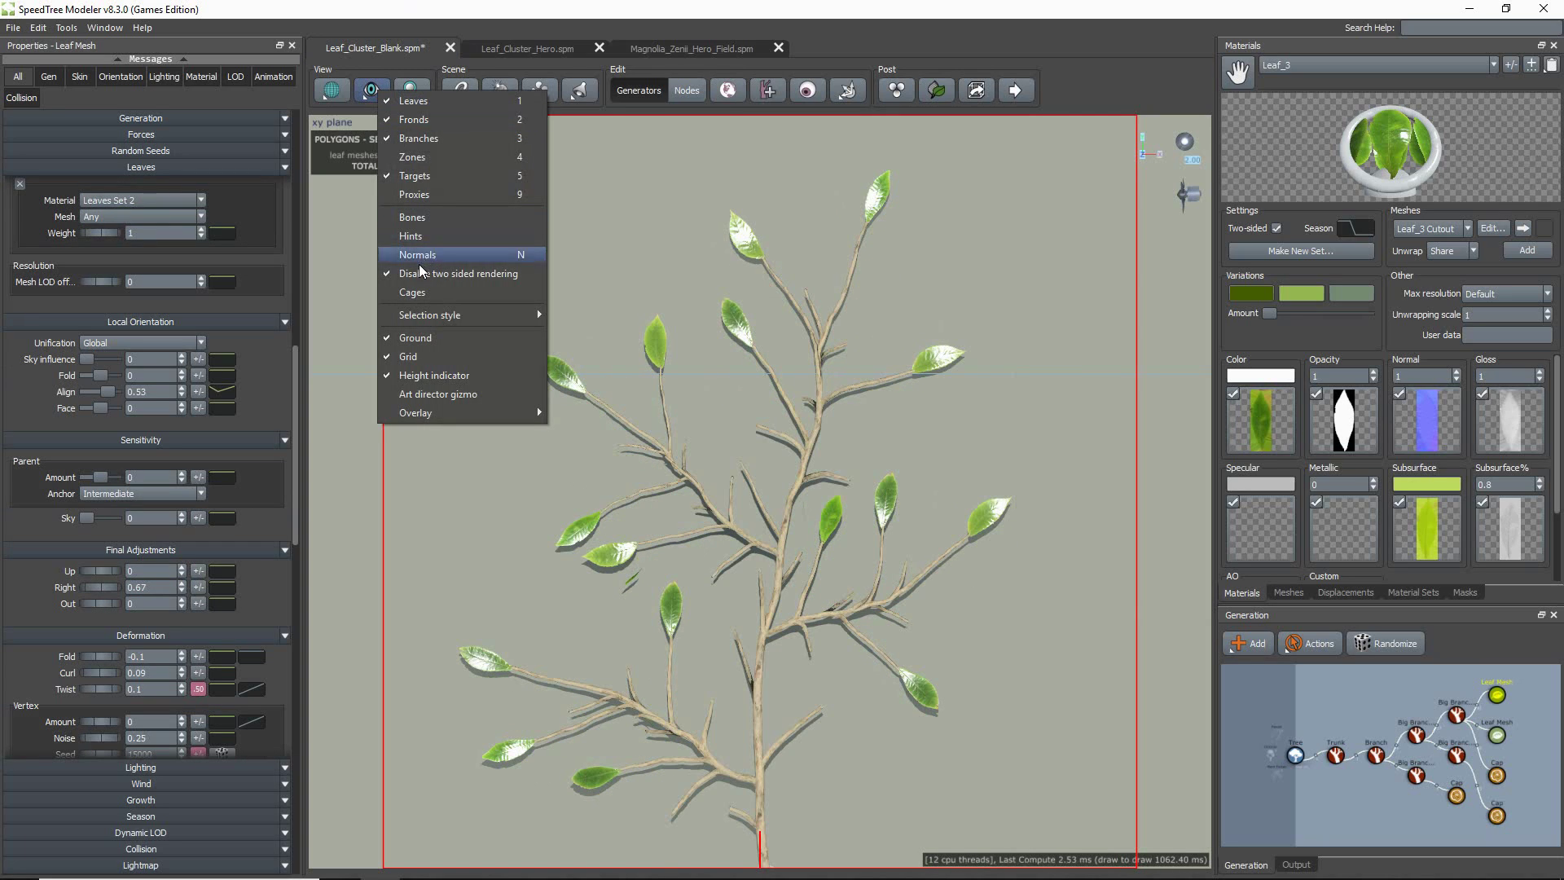
click(424, 274)
- Reset the side leaf mesh generator's Right final adjustment to 0
scroll(611, 506, down, 1)
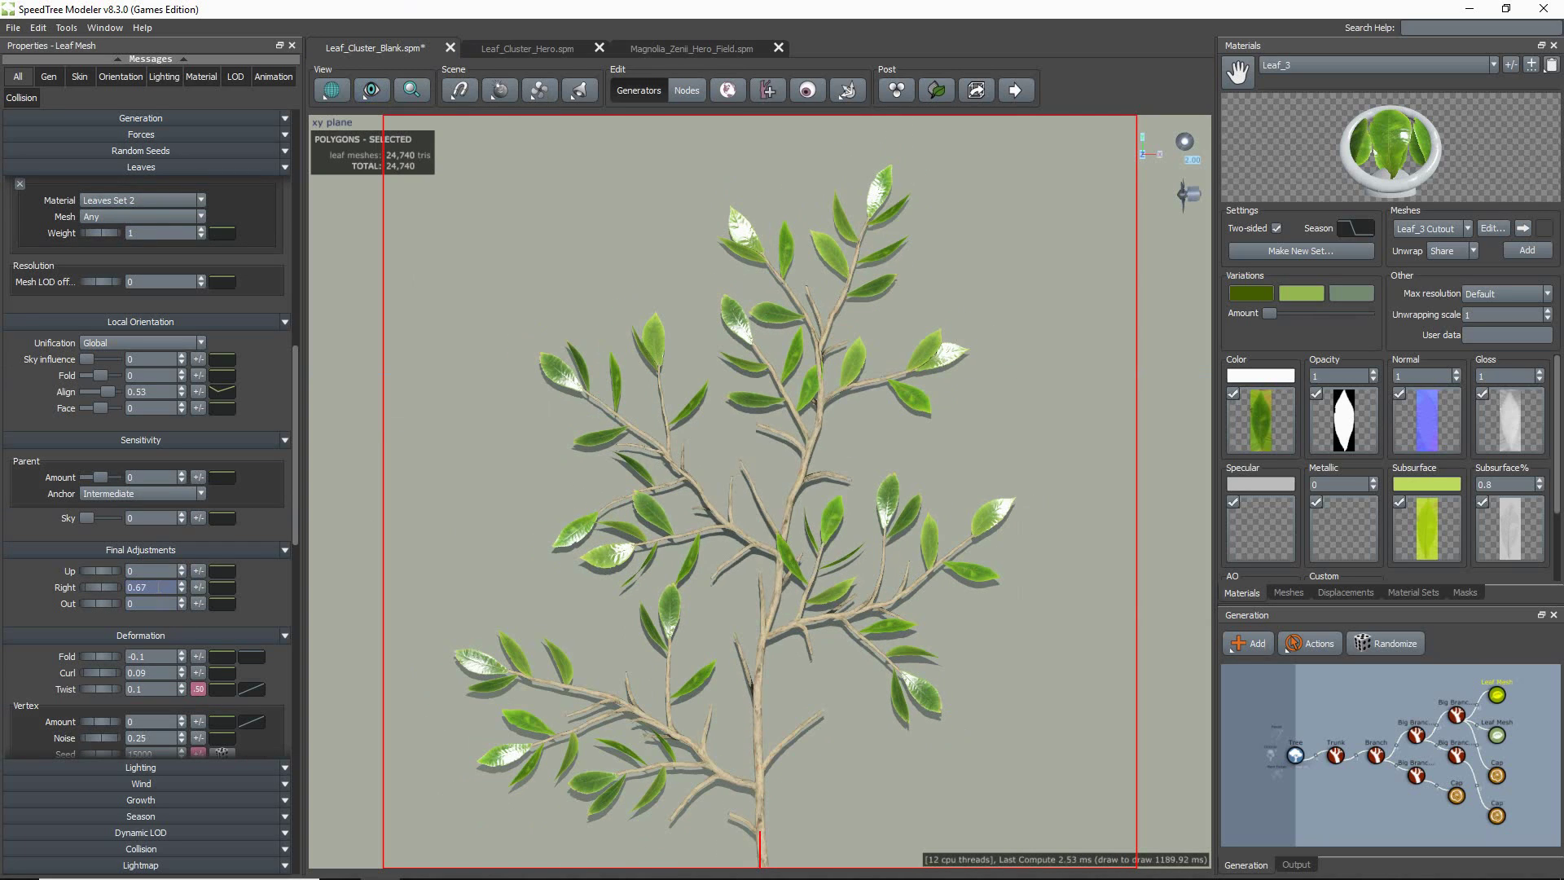
drag(153, 588, 113, 575)
text(0)
key(Return)
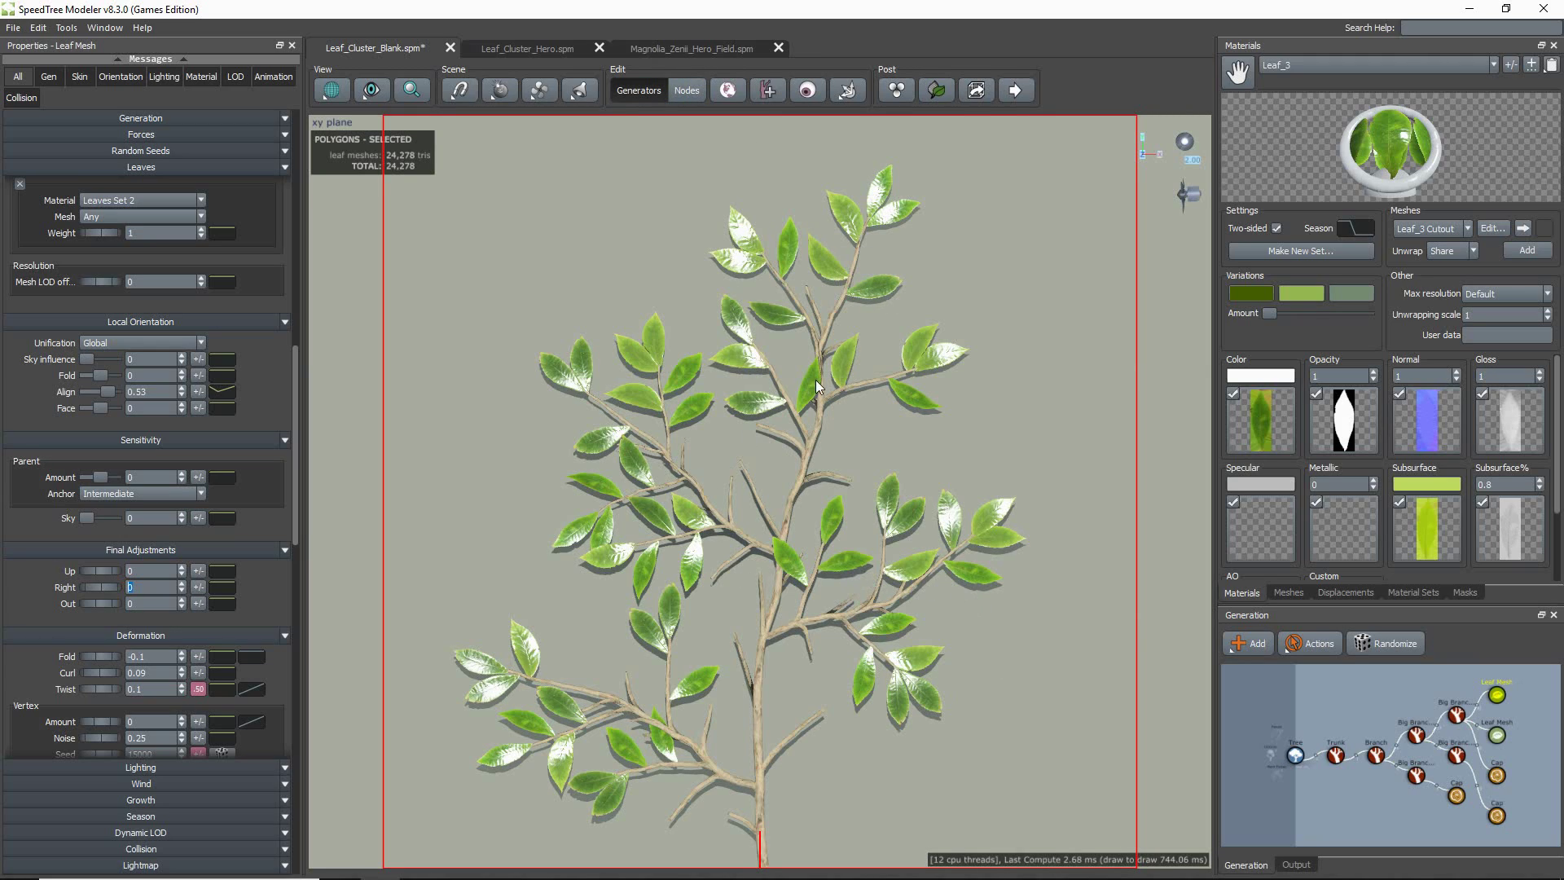
click(373, 92)
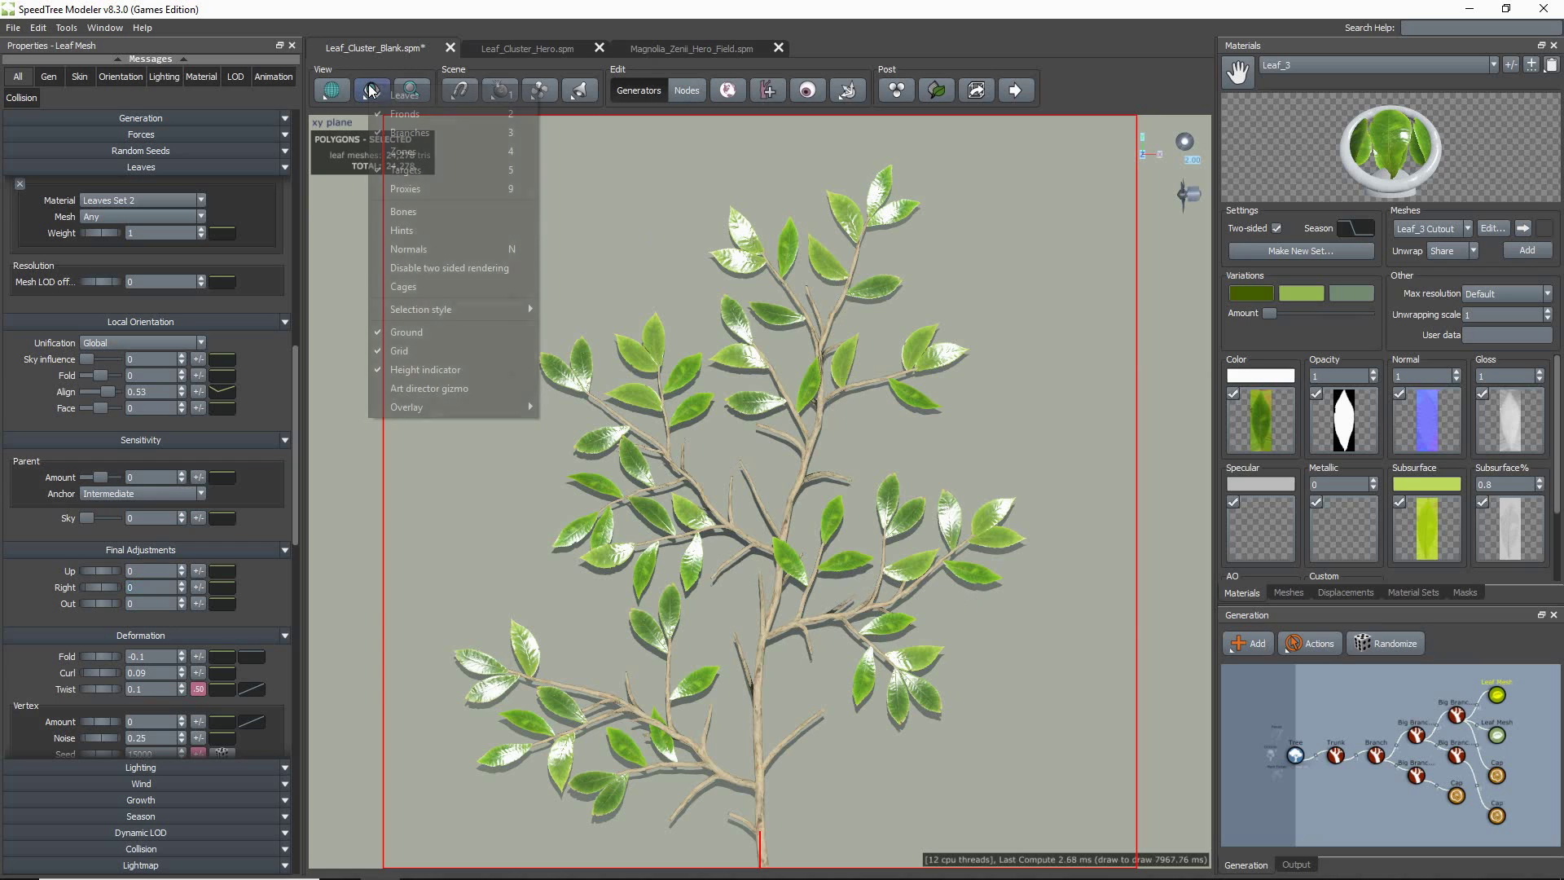
click(416, 250)
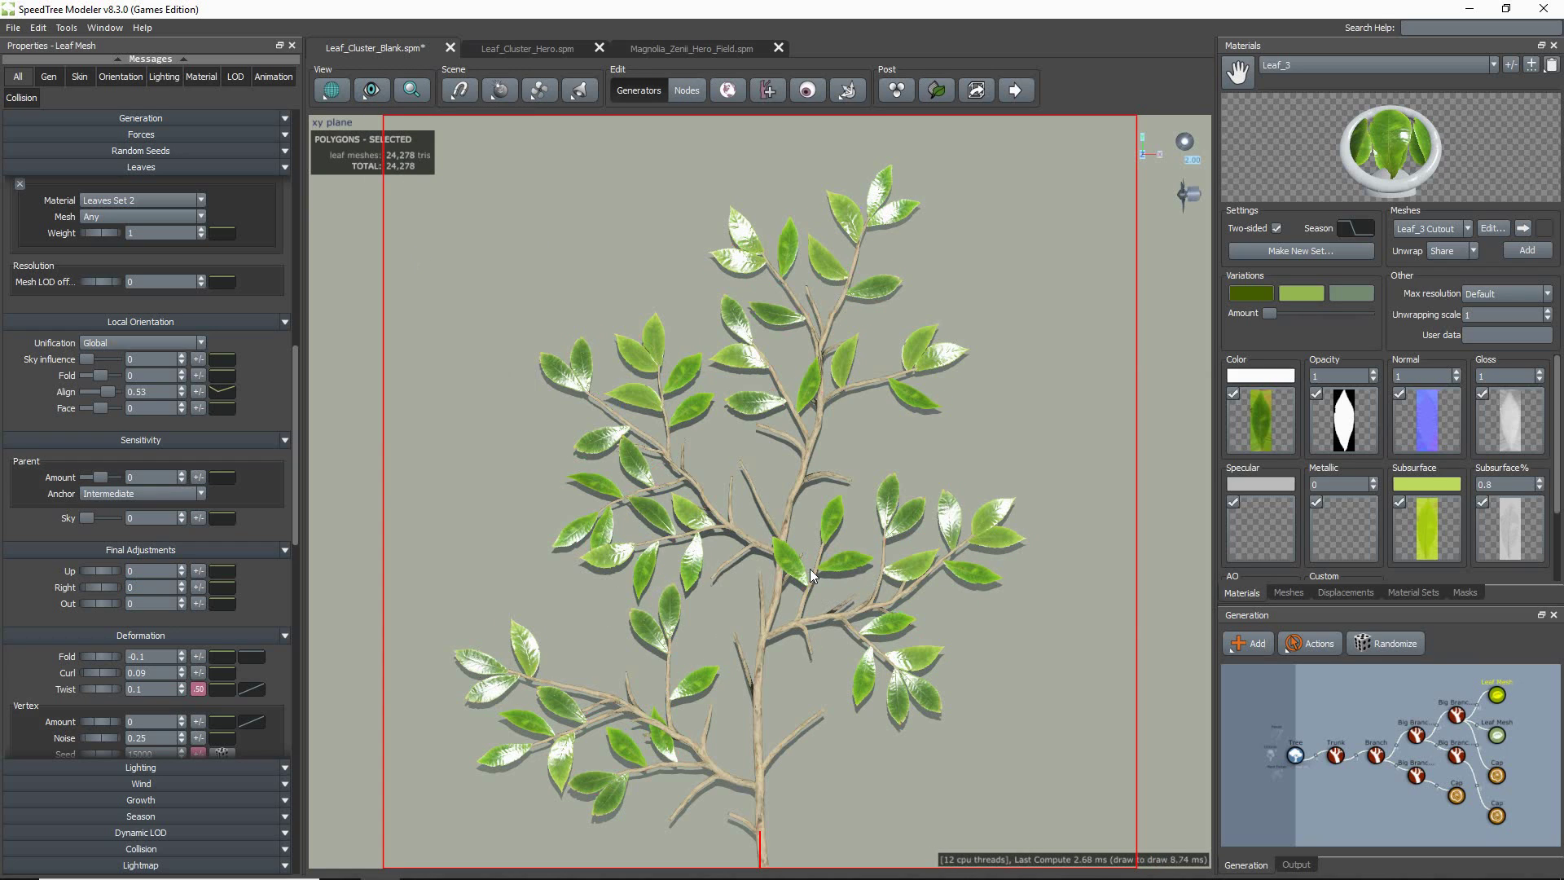
- Set the lighting parent puffiness of both leaf mesh generators to the Global anchor with an amount of 0.147
ctrl+click(1497, 734)
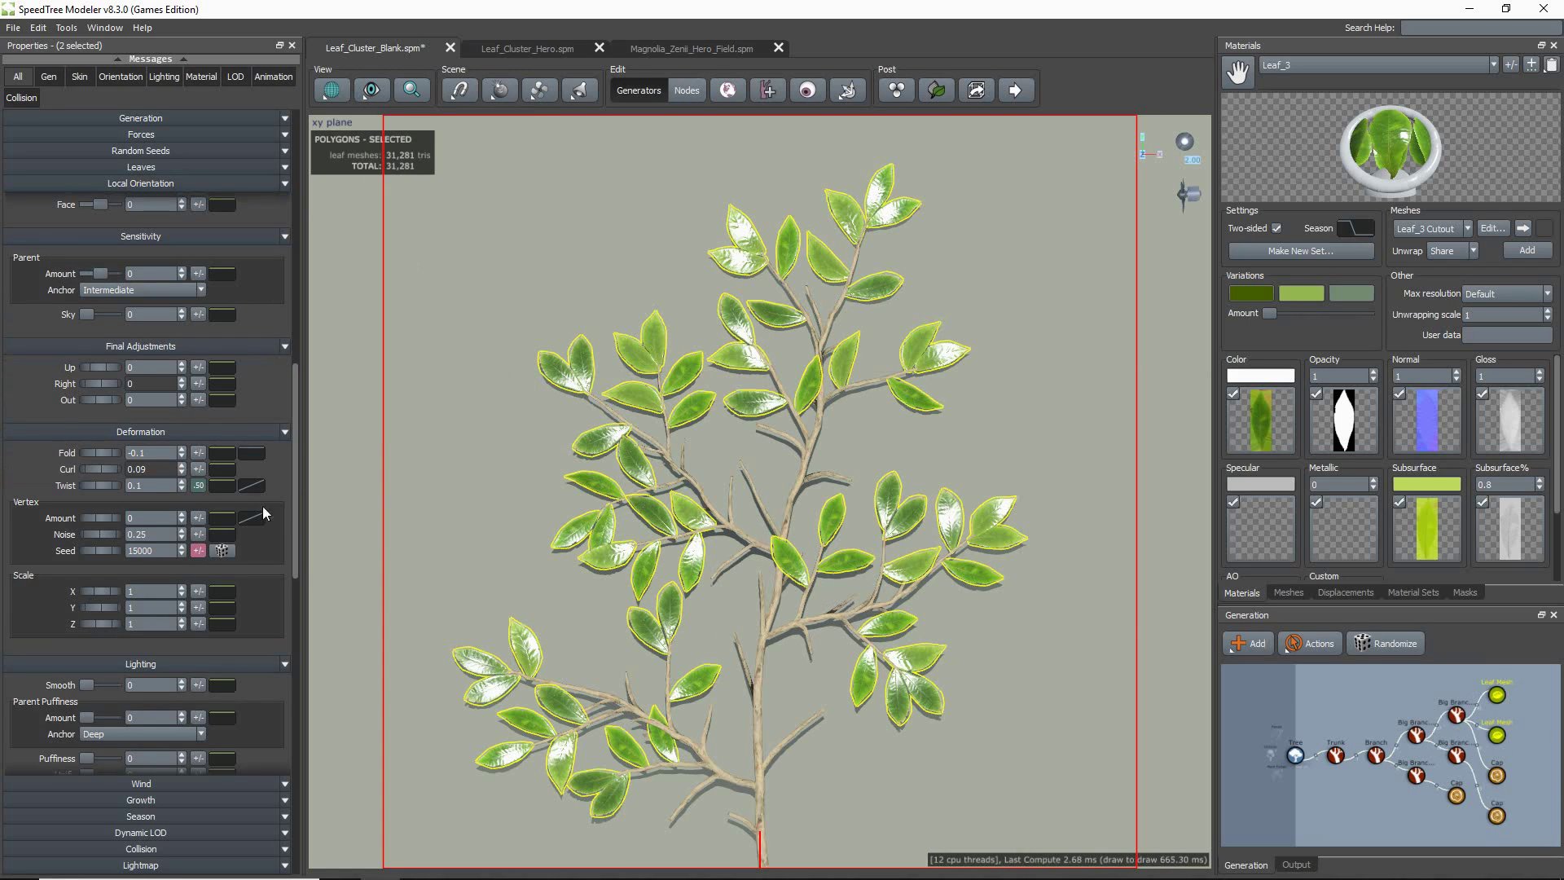
scroll(194, 666, down, 5)
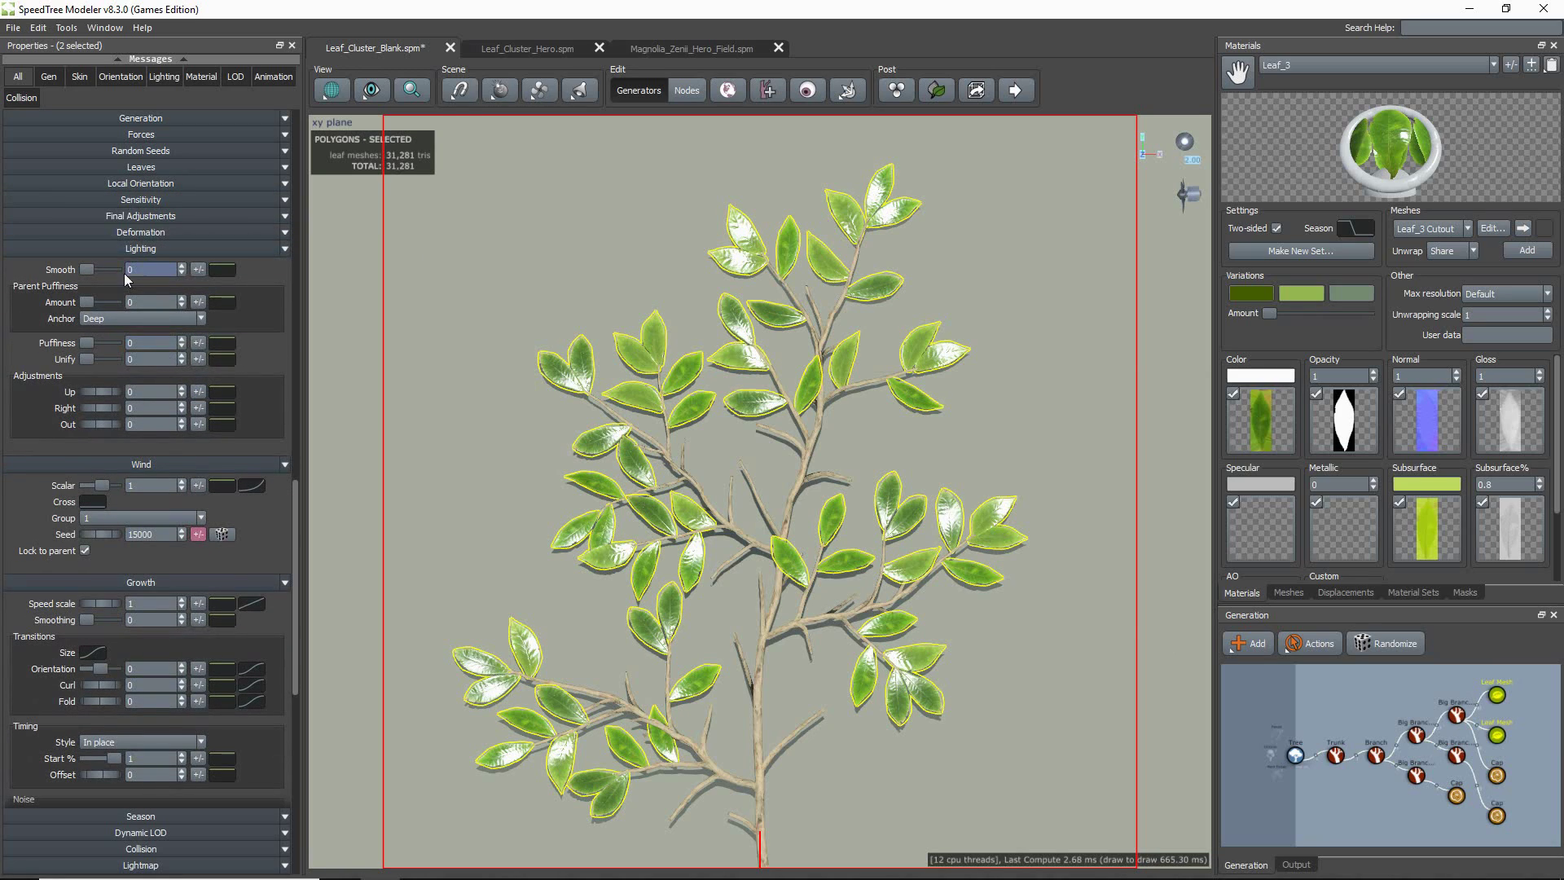
click(95, 321)
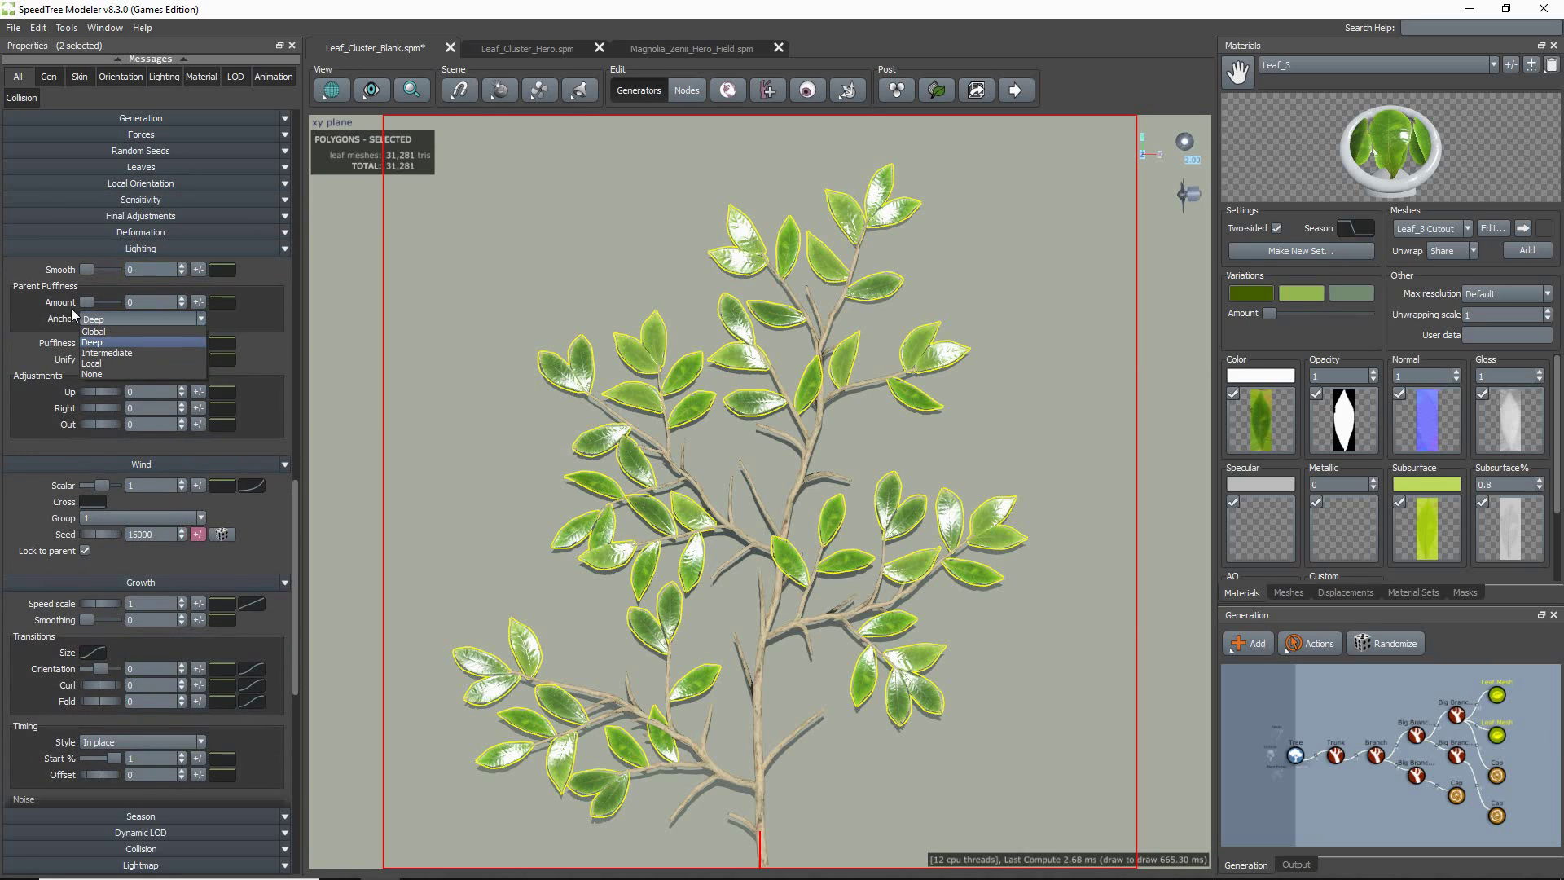
click(124, 334)
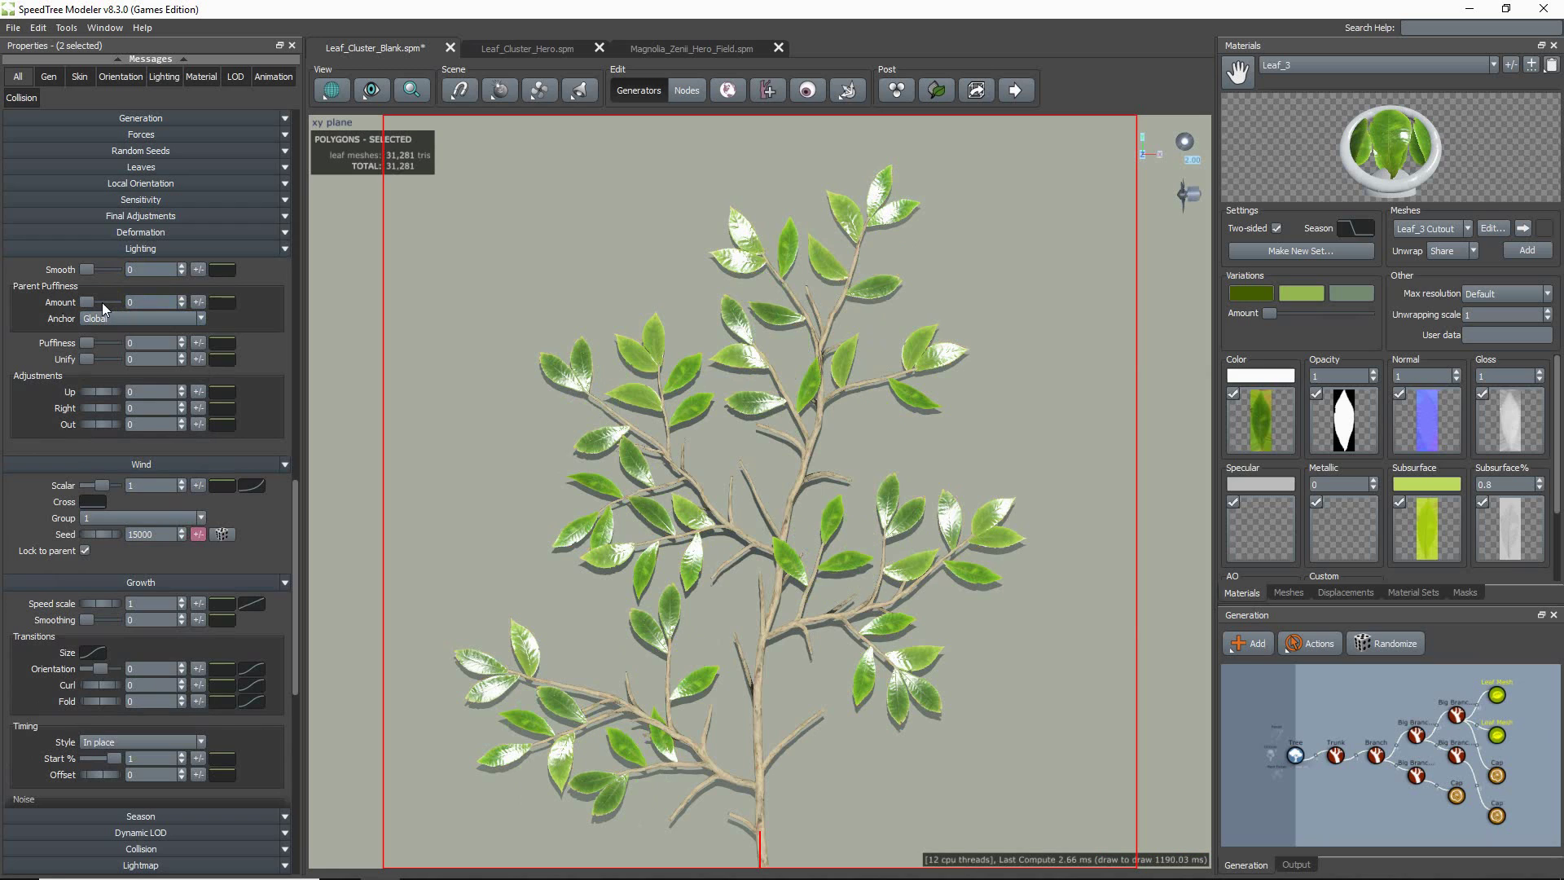
mouse_move(88, 300)
mouse_down()
mouse_move(130, 301)
mouse_move(91, 305)
mouse_up()
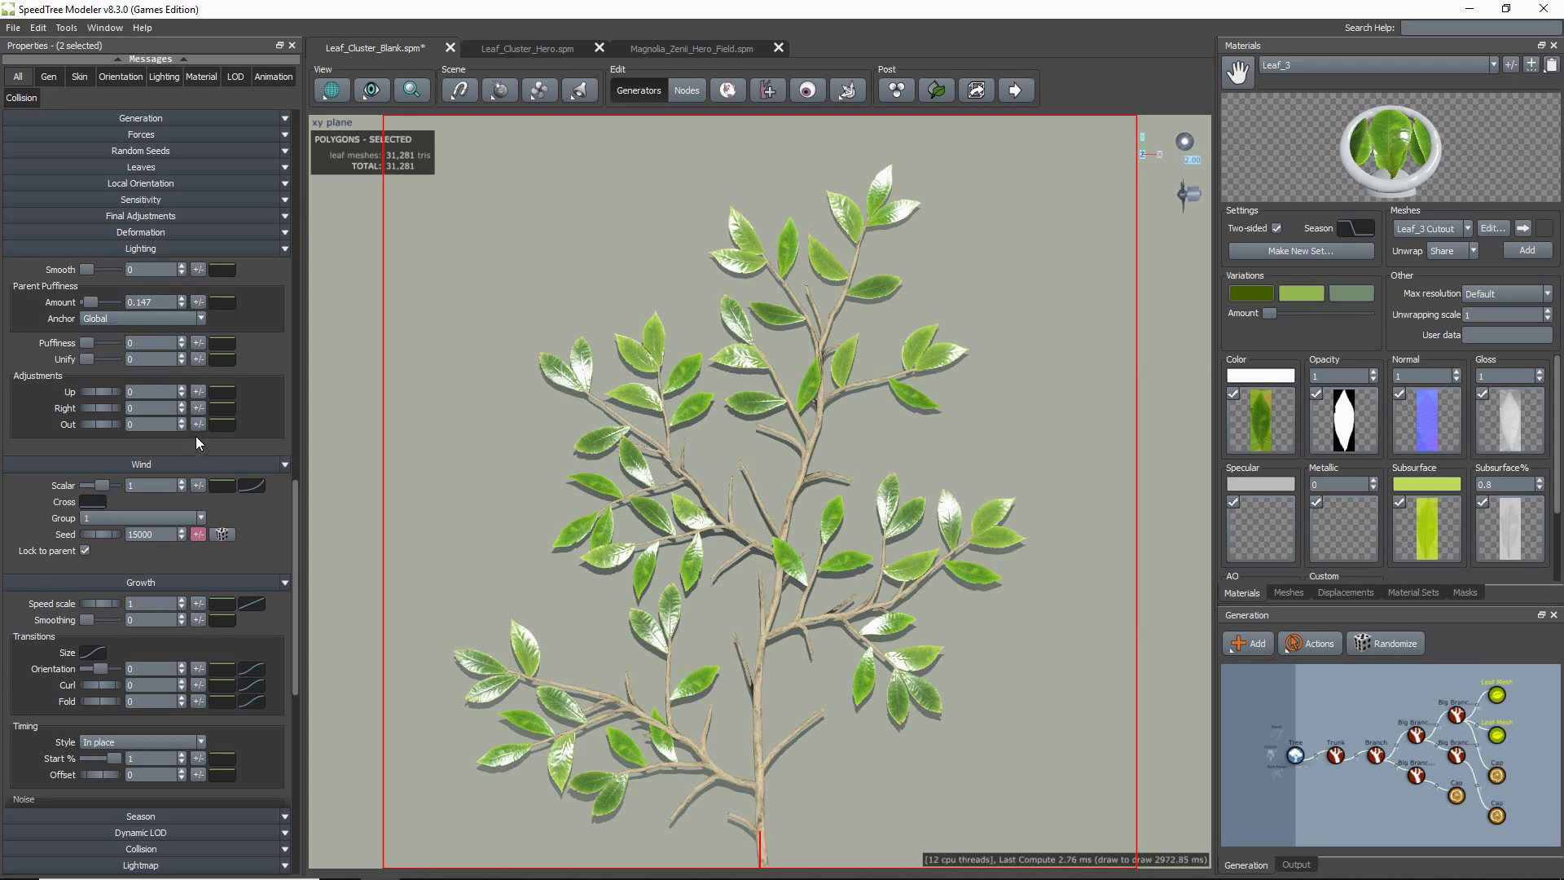
- Give the Up, Right and Out lighting adjustments of both leaf mesh generators a variance of 0.1
click(198, 391)
text(.1)
key(Return)
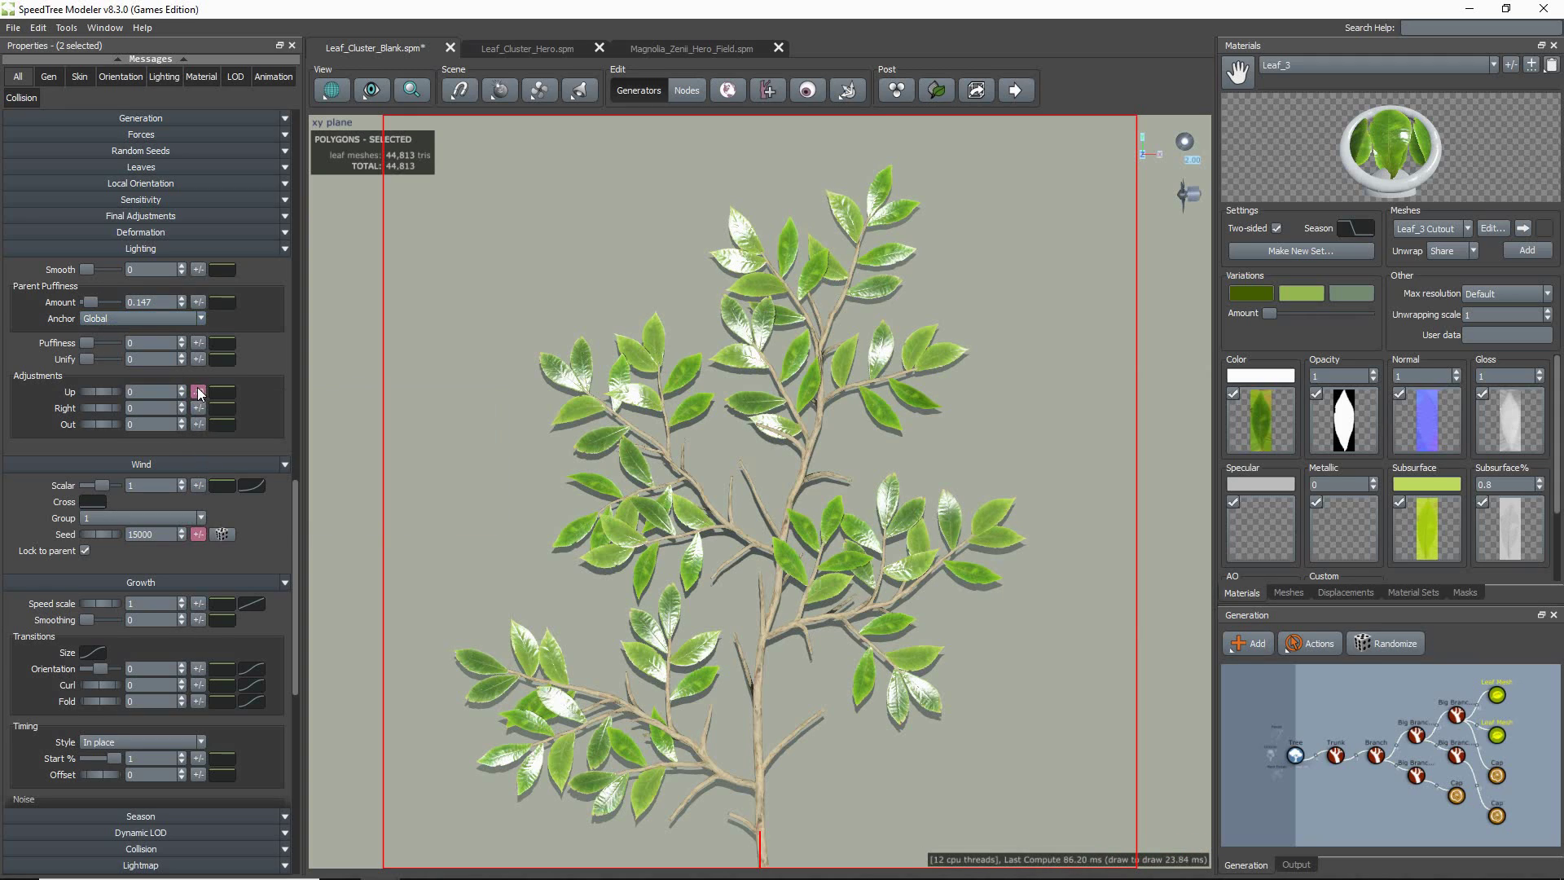
click(203, 409)
text(.1)
key(Return)
click(203, 427)
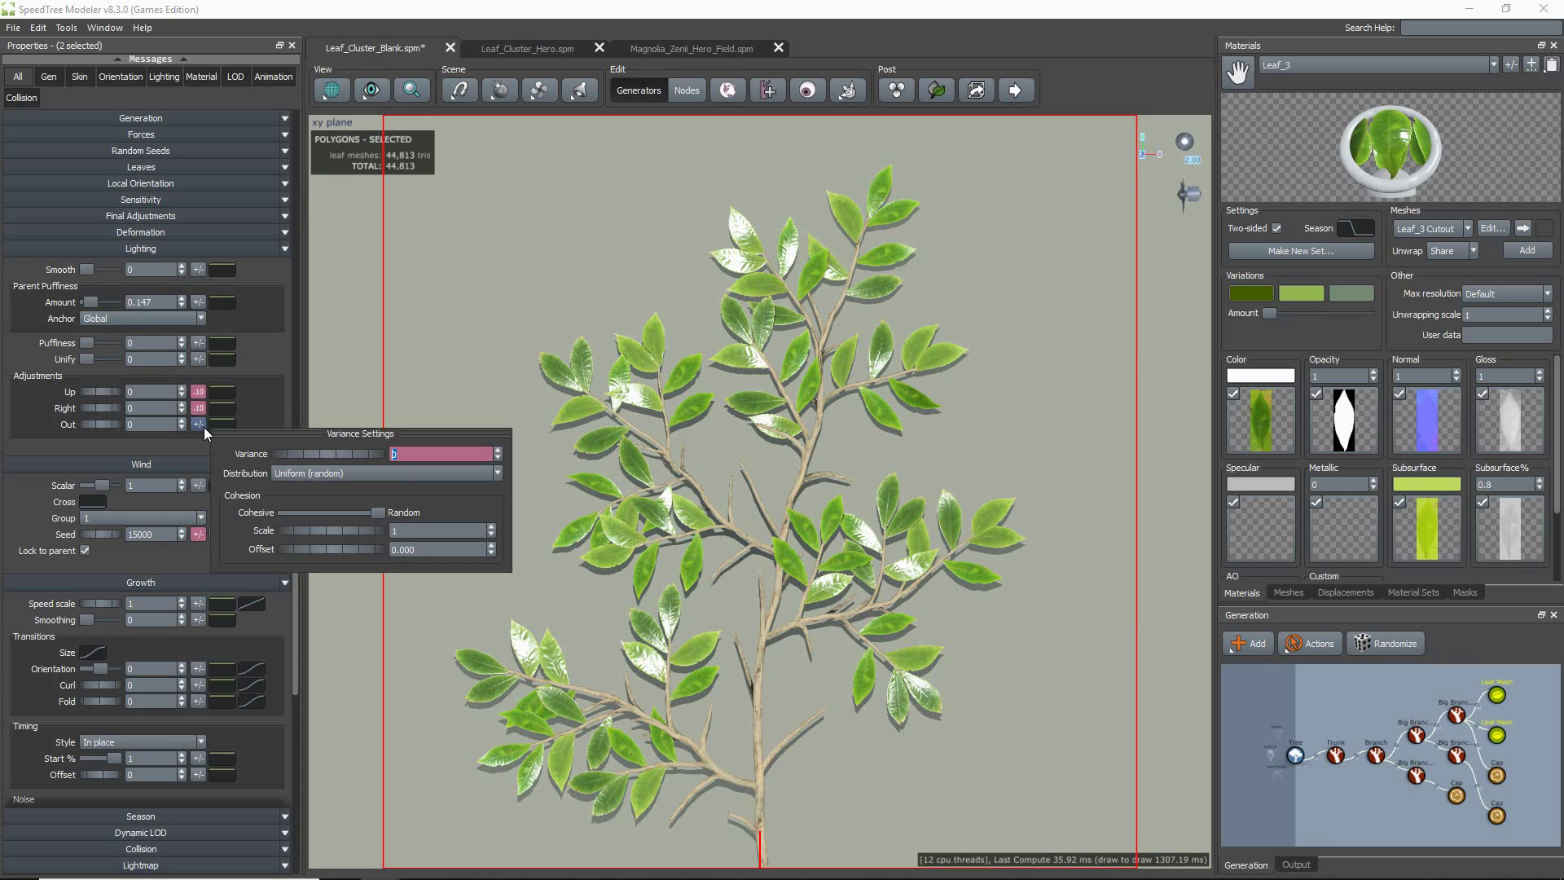
text(.1)
key(Return)
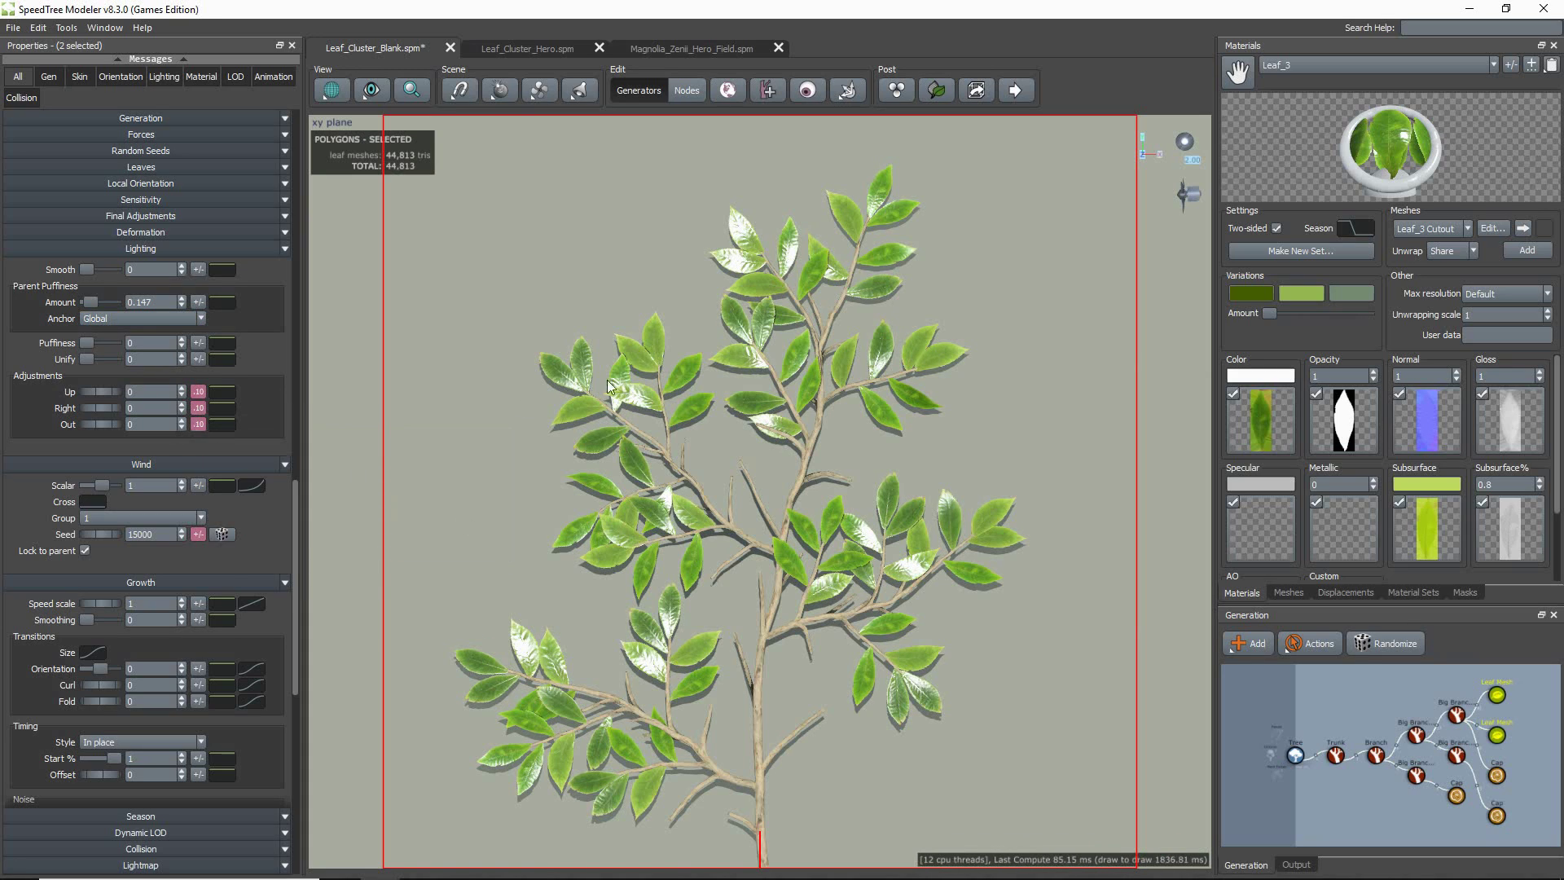
- Set the side leaf mesh generator's parent puffiness amount to 0.441 with a variance of 0.1
click(577, 408)
drag(91, 505, 100, 500)
click(195, 506)
text(.1)
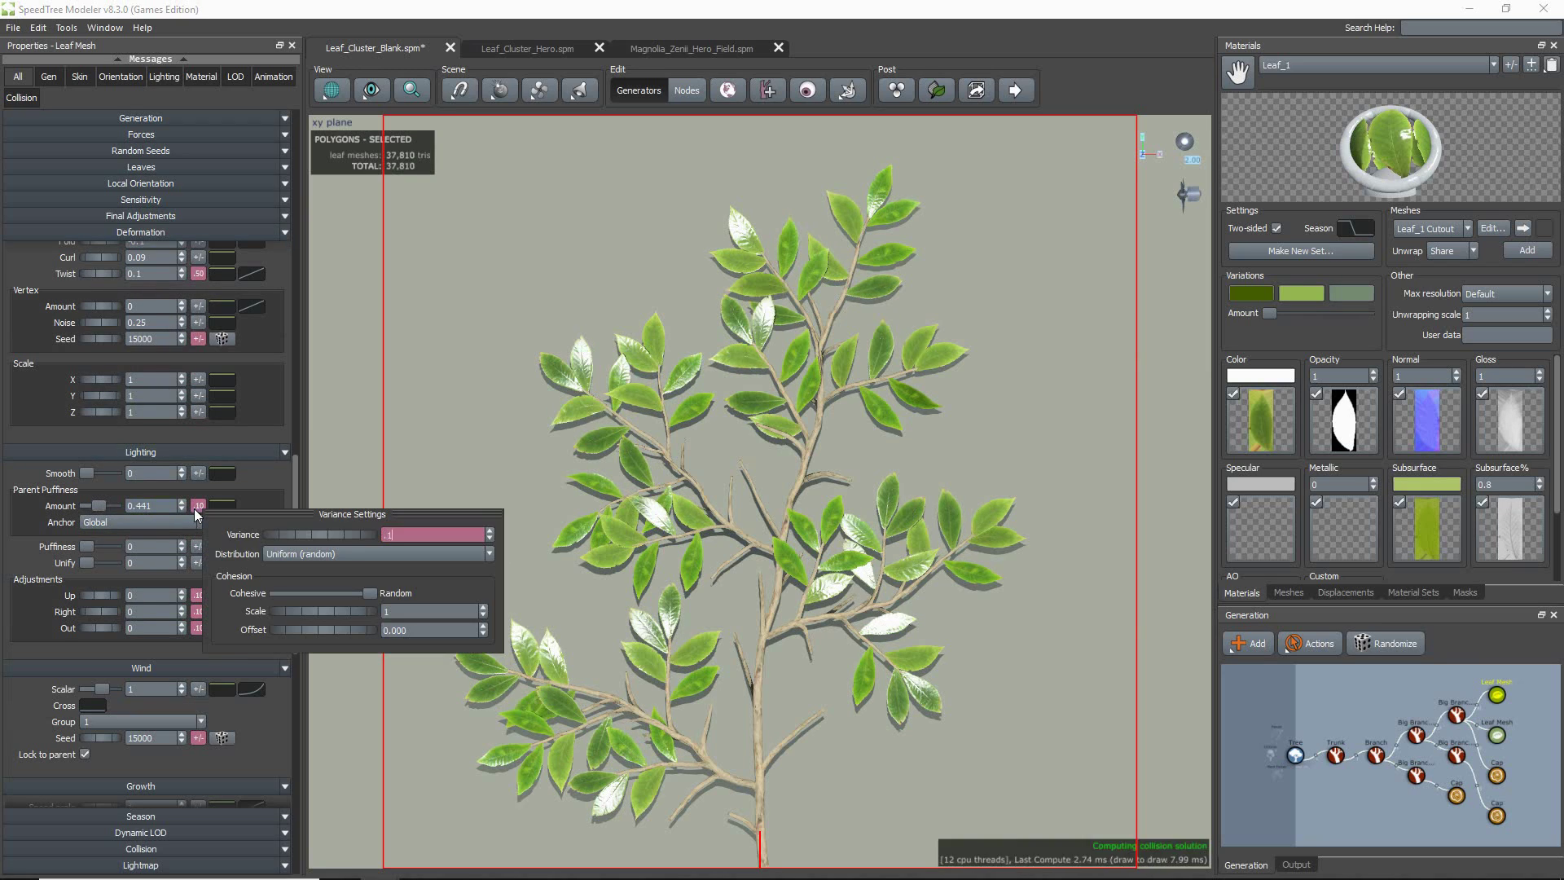
key(Return)
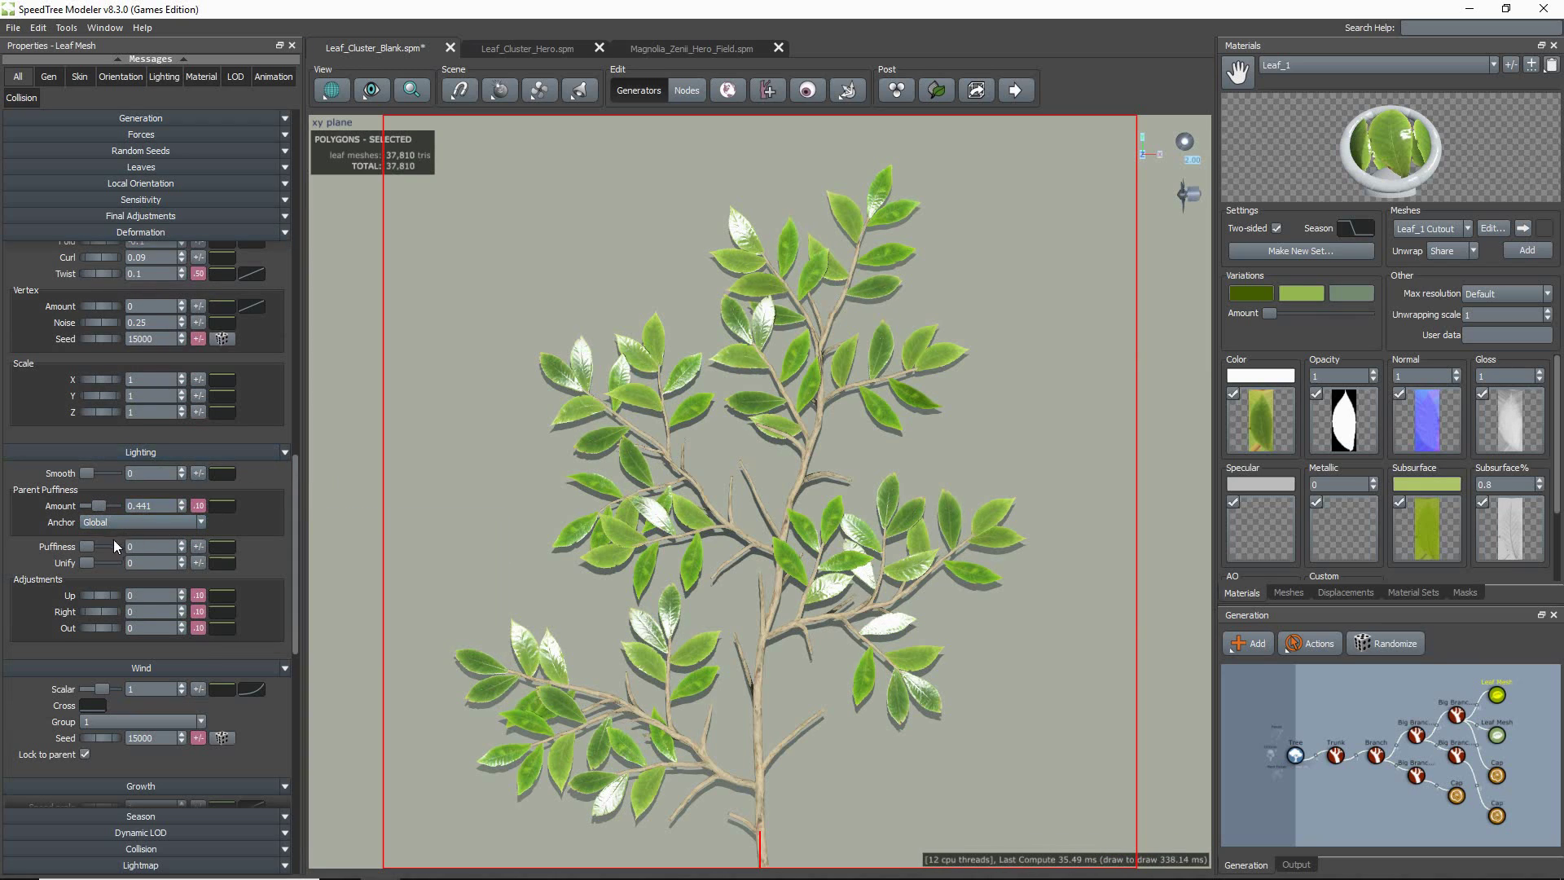
drag(88, 546, 87, 544)
- Set the tip leaf mesh generator's parent puffiness amount to 0.353 with a variance of 0.1
click(482, 662)
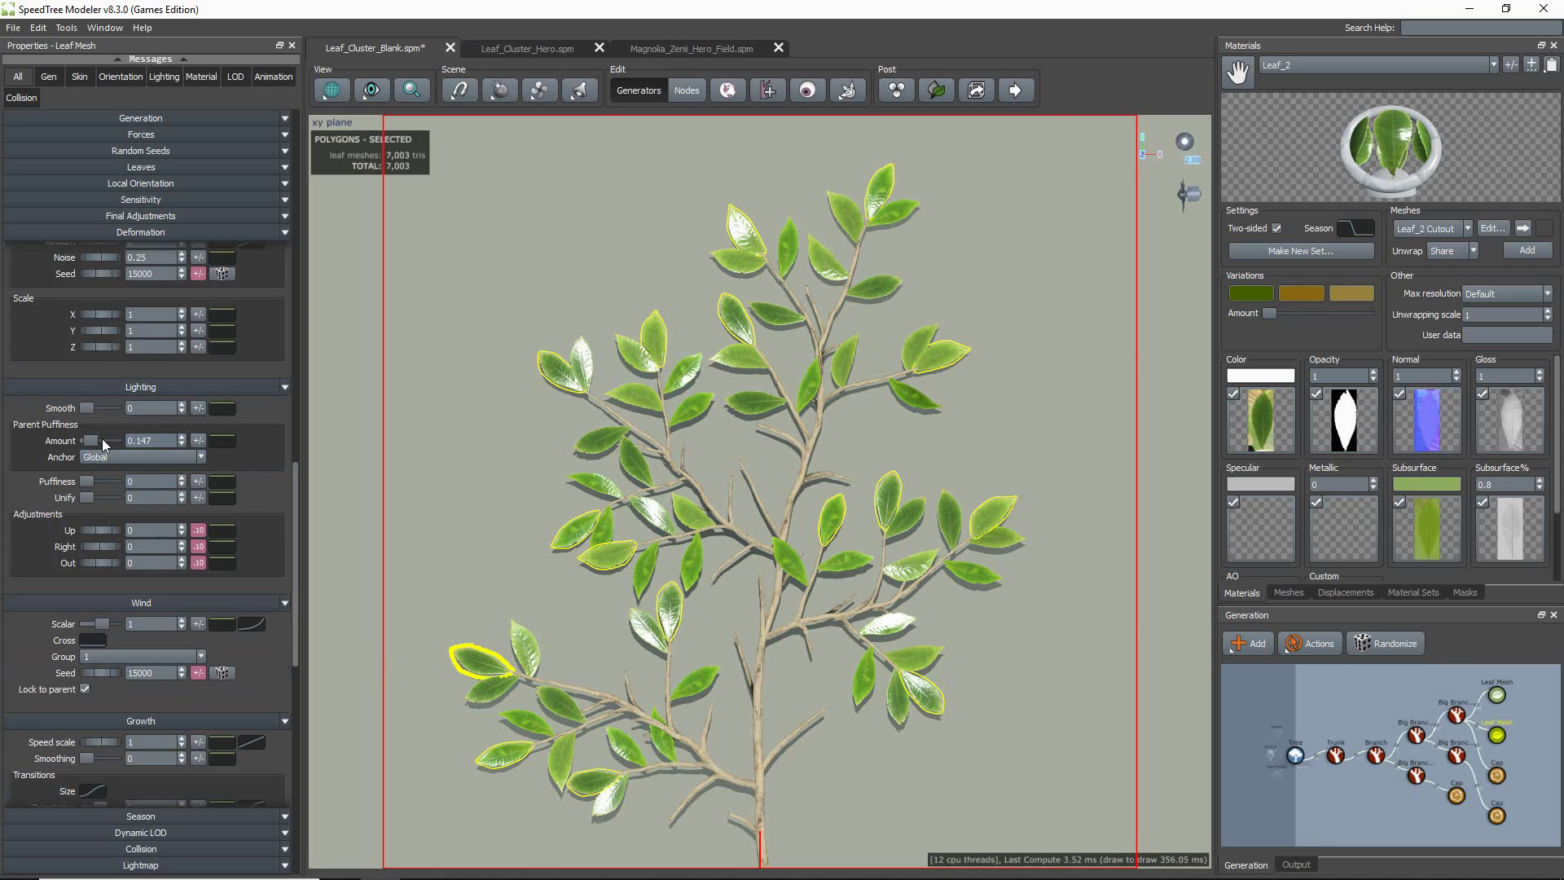
drag(101, 438, 100, 440)
click(197, 440)
text(.1)
key(Return)
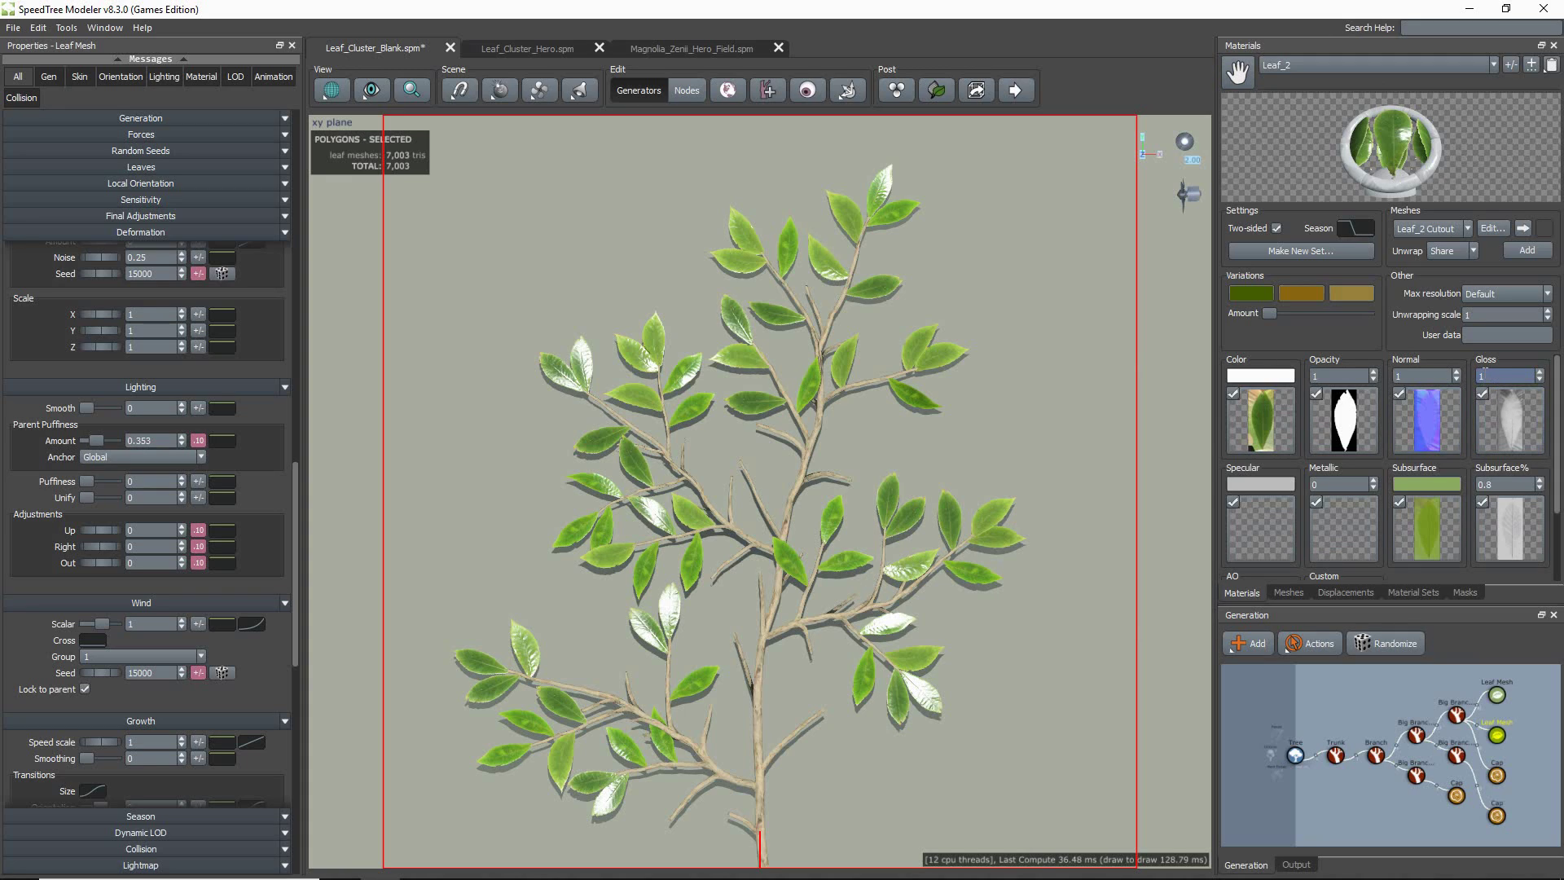
- Try a gloss of 0.5 on the Leaf_2 material and return it to 1
text(0.5)
key(Return)
text(1)
key(Return)
- Raise the color variation amount of the Leaf_2 and Leaf_1 materials slightly and darken Leaf_1's second variation color
drag(1269, 314, 1280, 313)
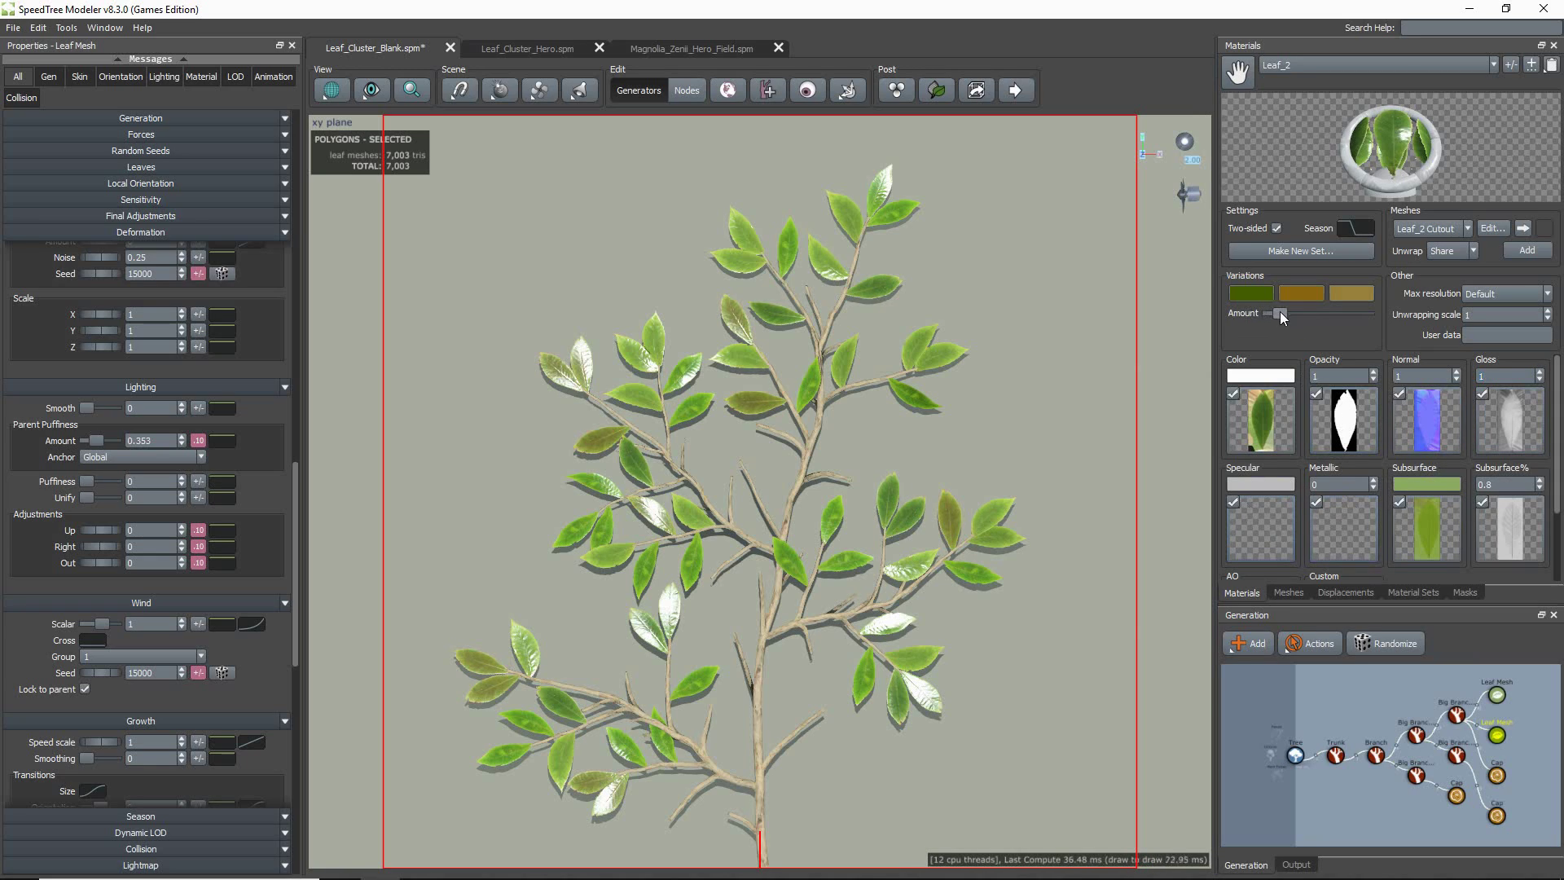
click(954, 358)
drag(1273, 319, 1287, 316)
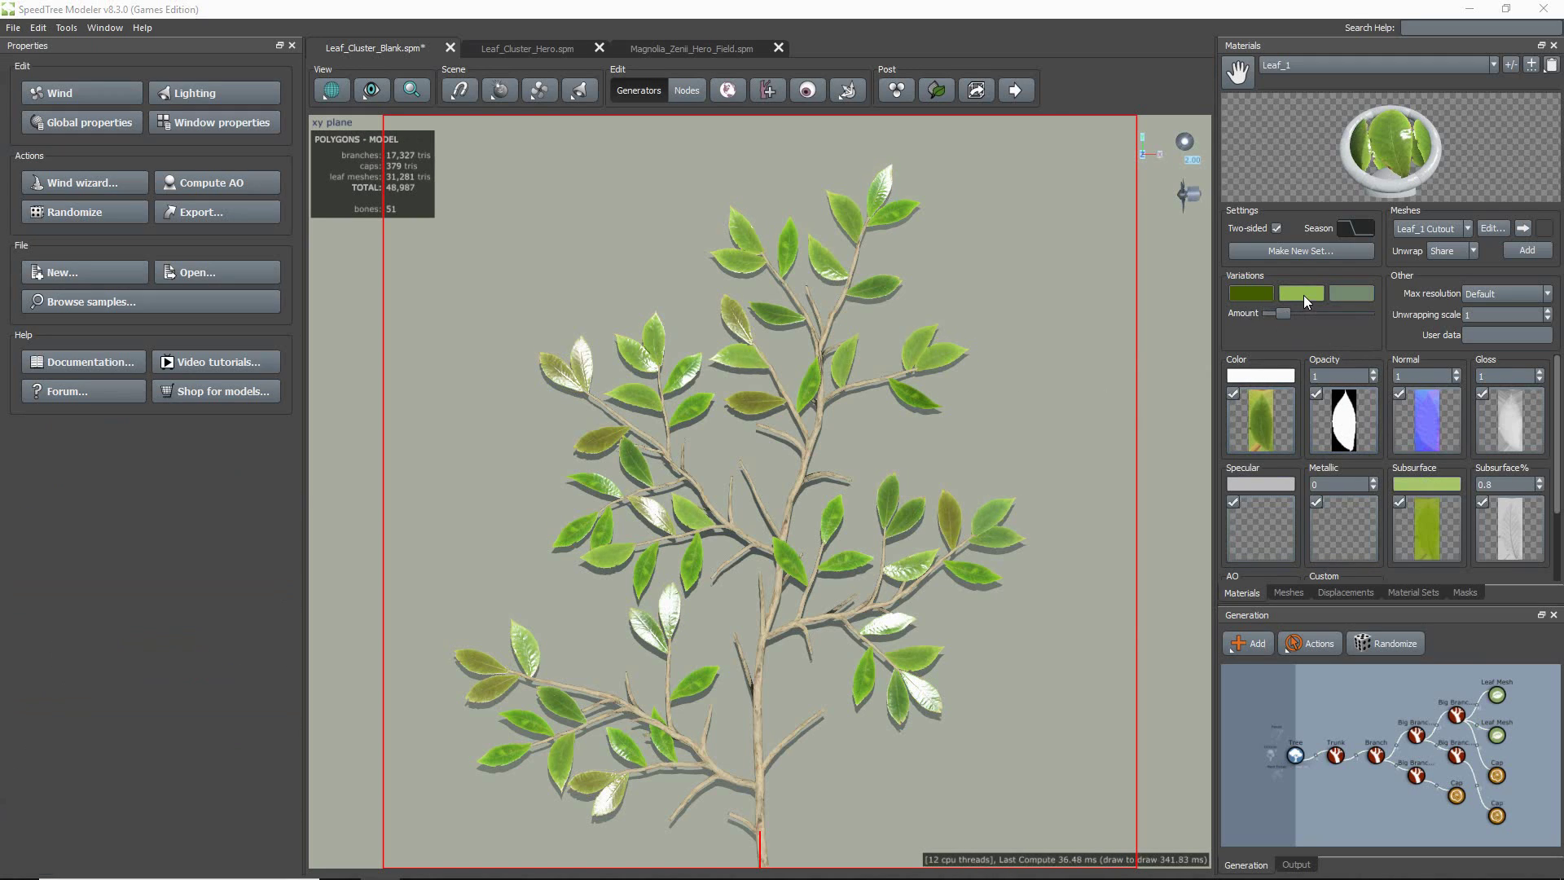
click(1303, 295)
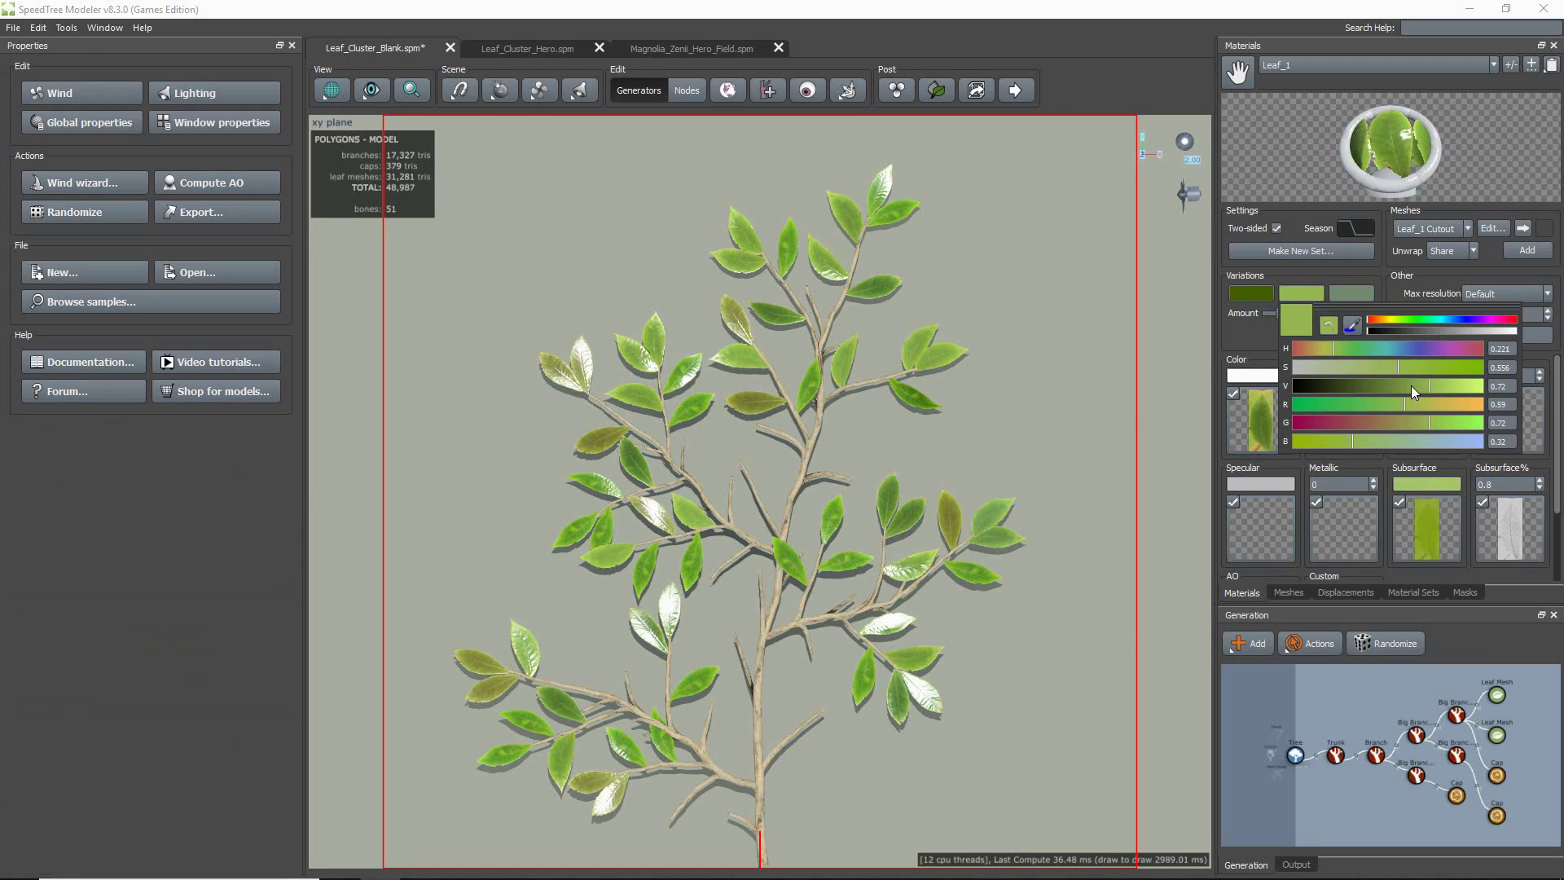
drag(1411, 384, 1405, 386)
- Raise the Leaf_3 material's color variation amount and shift its light green variation color to olive, and show the Bark material
click(939, 364)
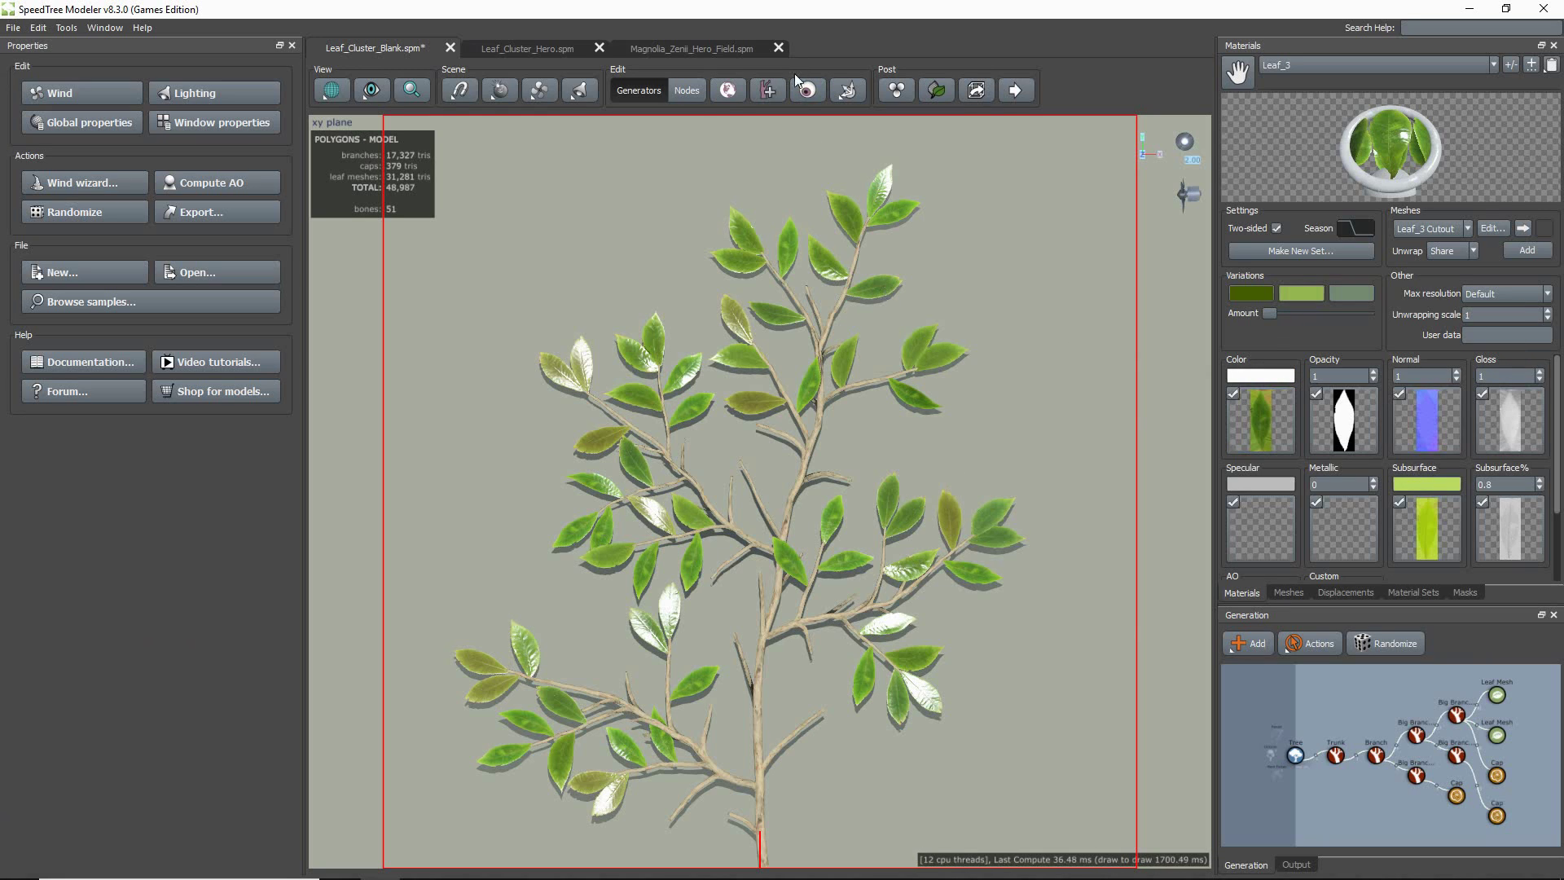
click(727, 90)
mouse_move(743, 133)
mouse_down()
mouse_move(997, 166)
mouse_move(715, 142)
mouse_up()
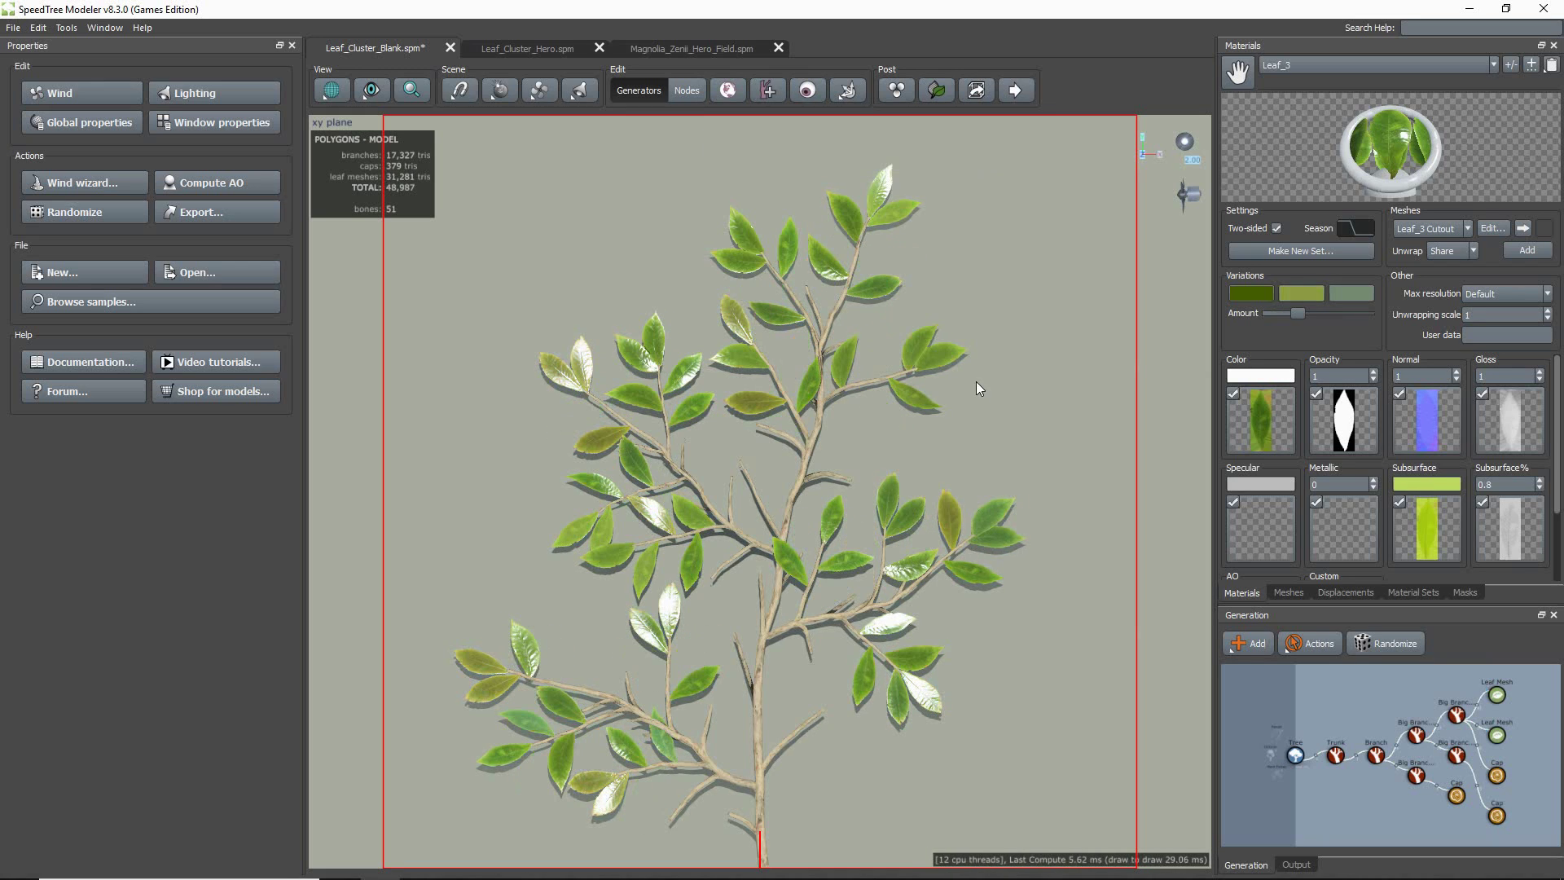
click(1318, 68)
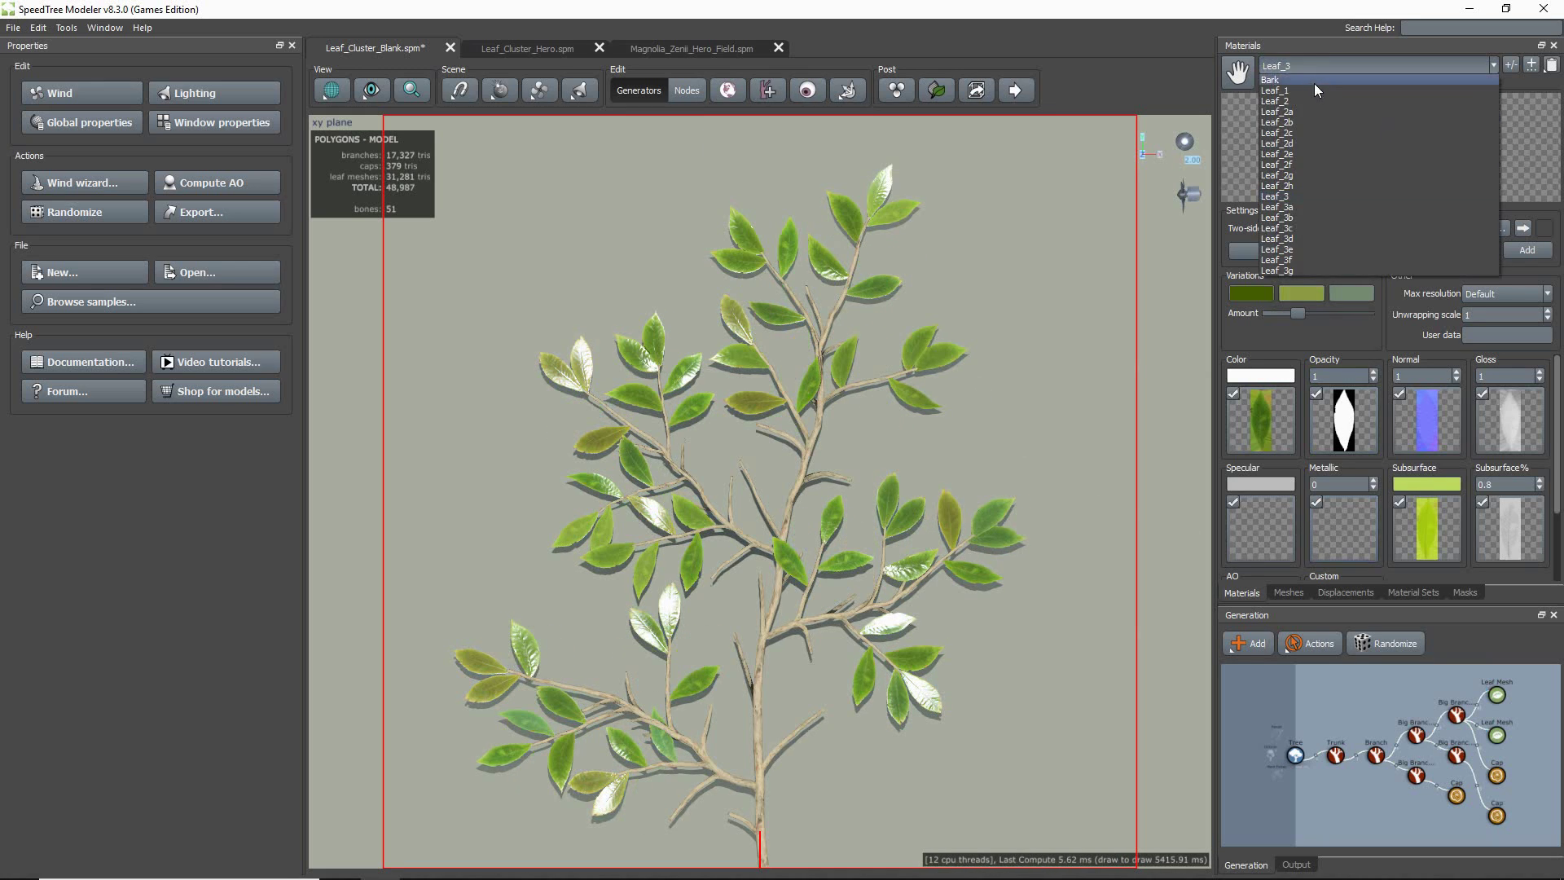
click(1301, 78)
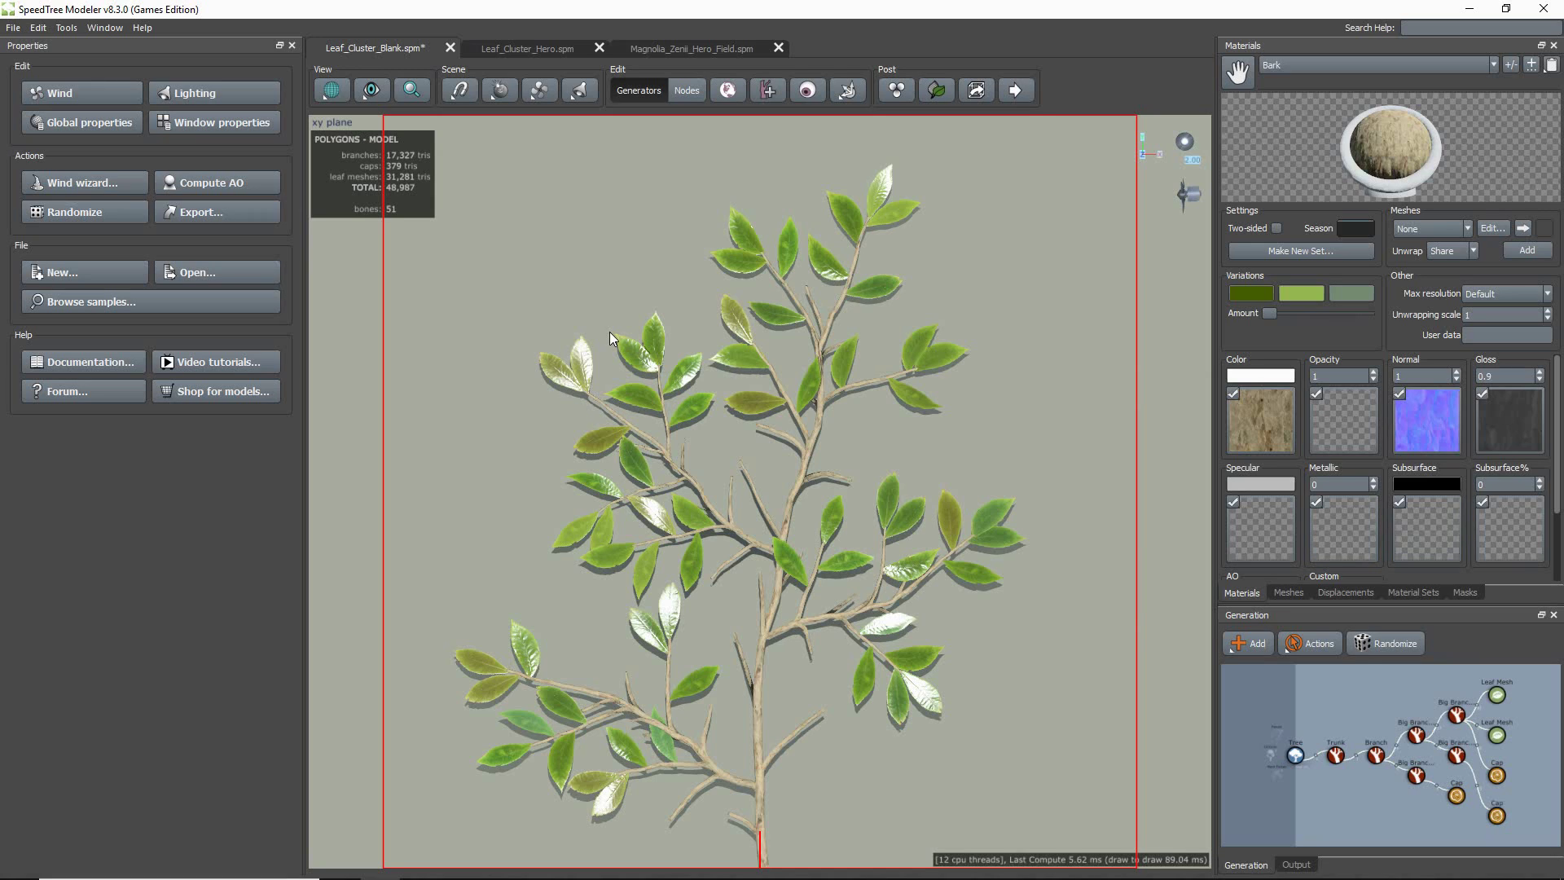
- Export the cluster's material maps at 2048 x 2048 as Leaf_Cluster.png into the Clusters folder
click(13, 28)
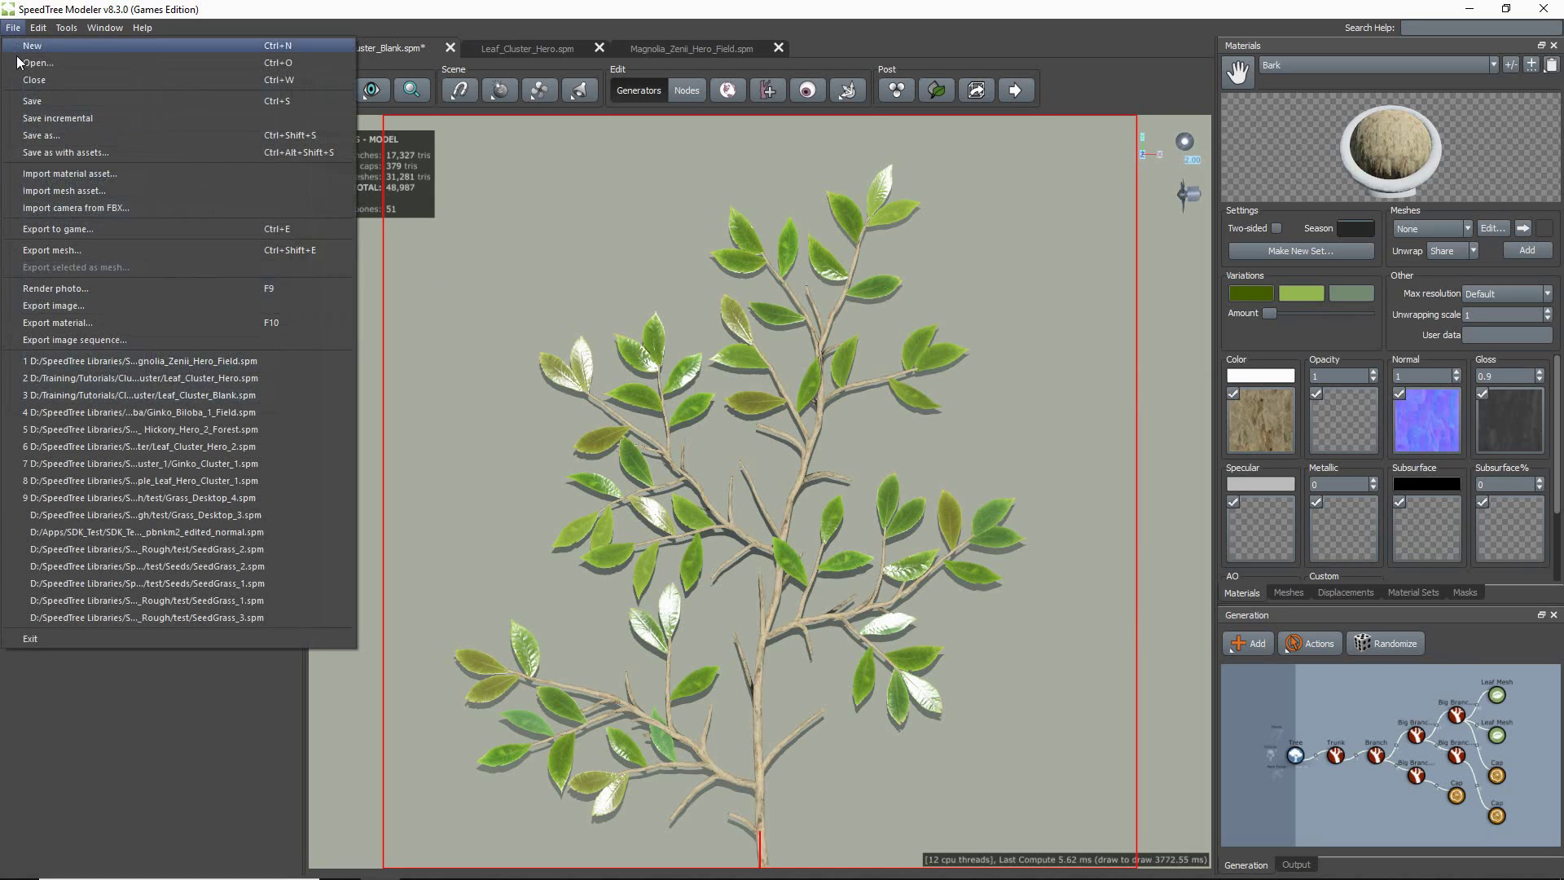
click(133, 324)
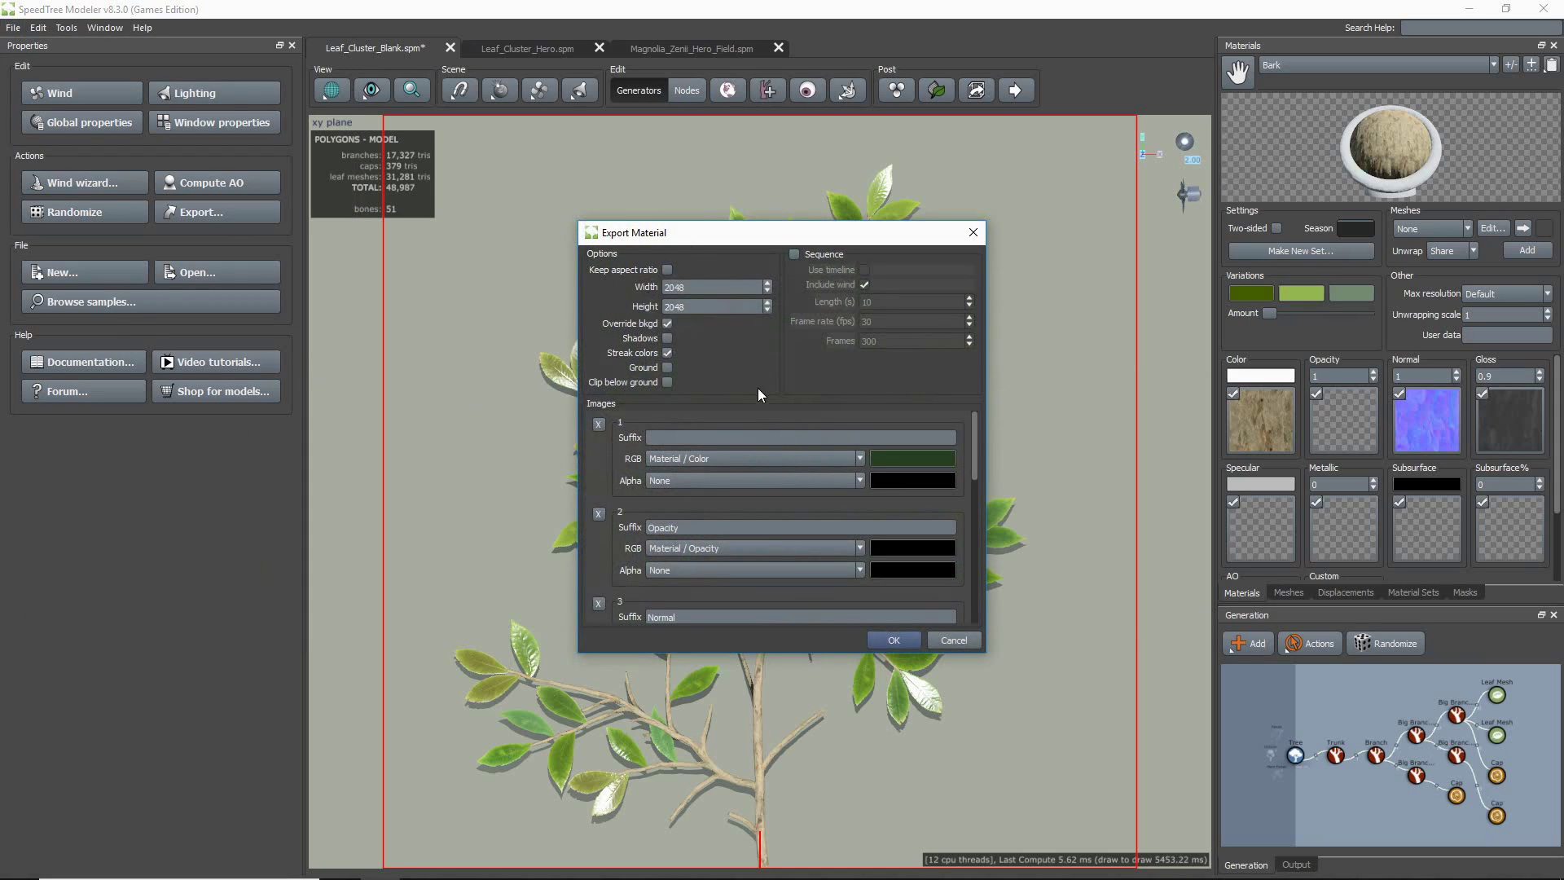
scroll(637, 421, down, 3)
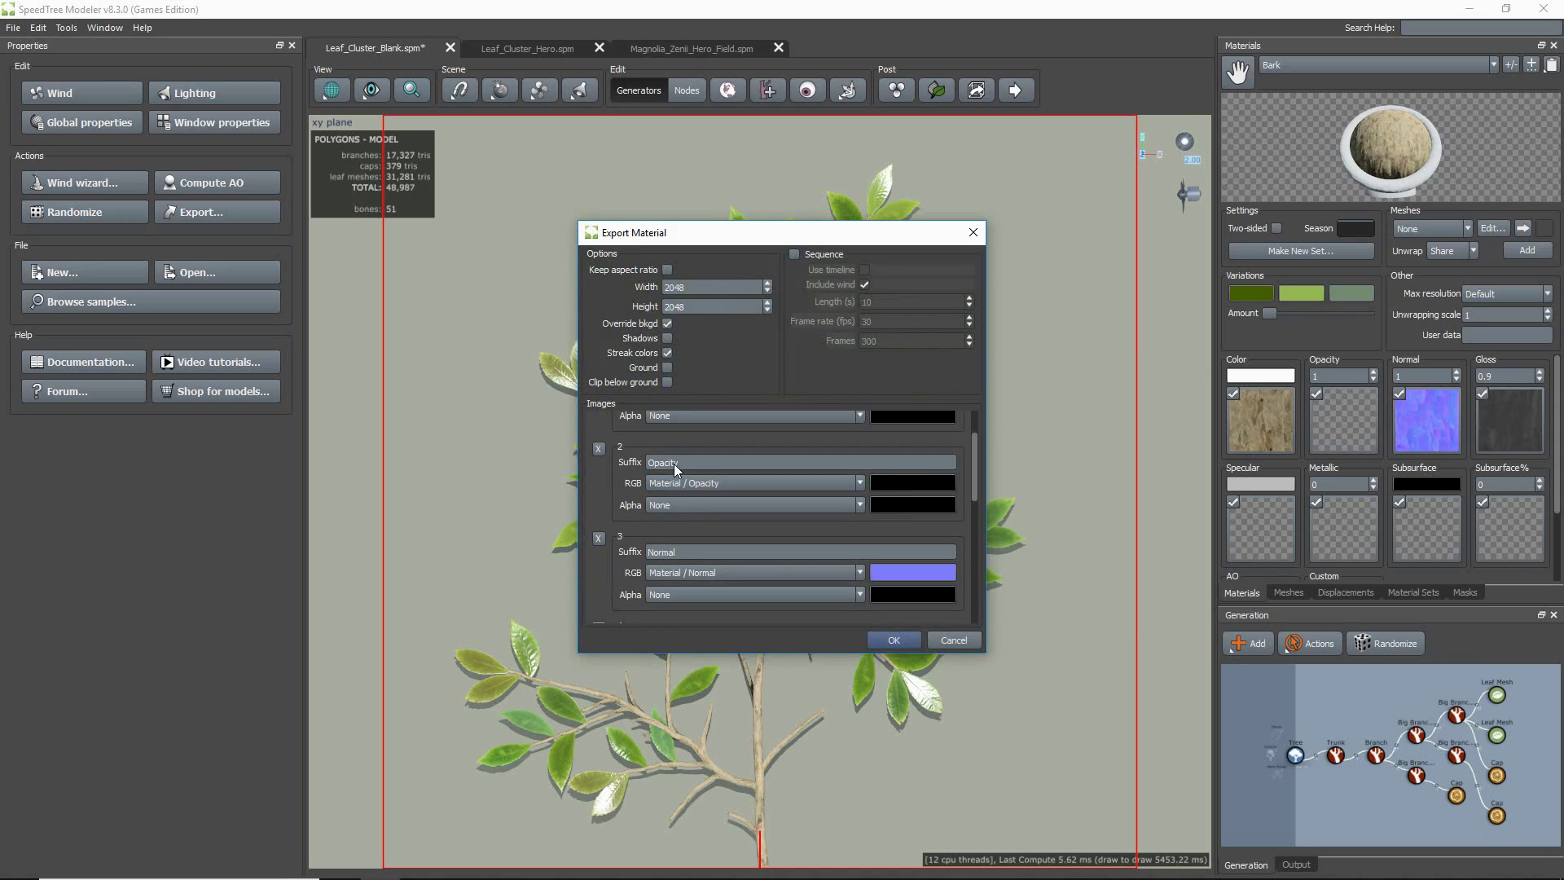
scroll(720, 494, down, 8)
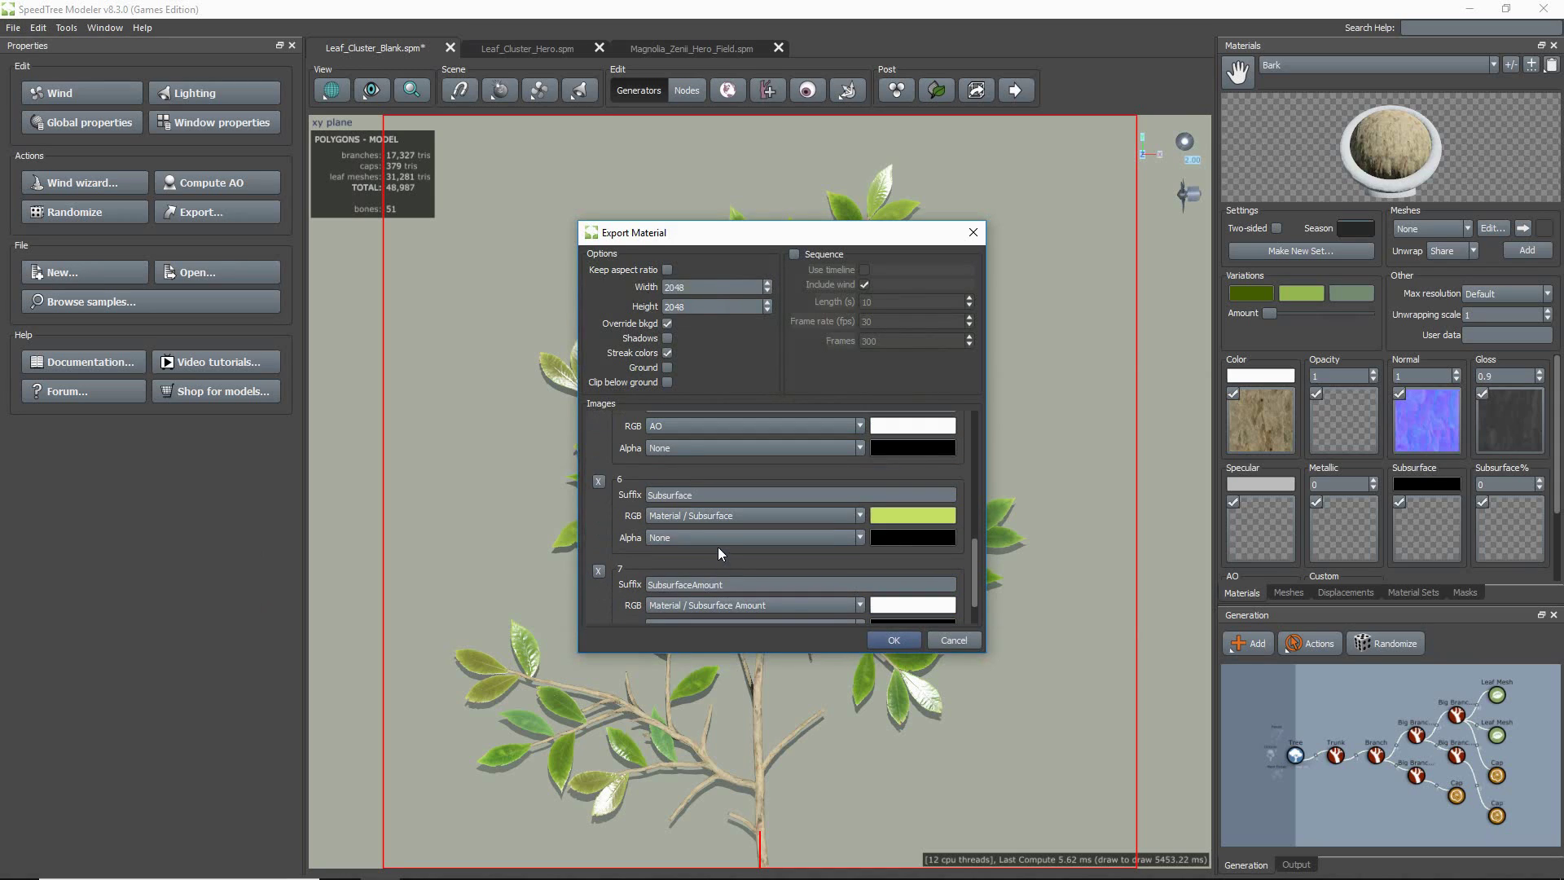
scroll(731, 489, up, 10)
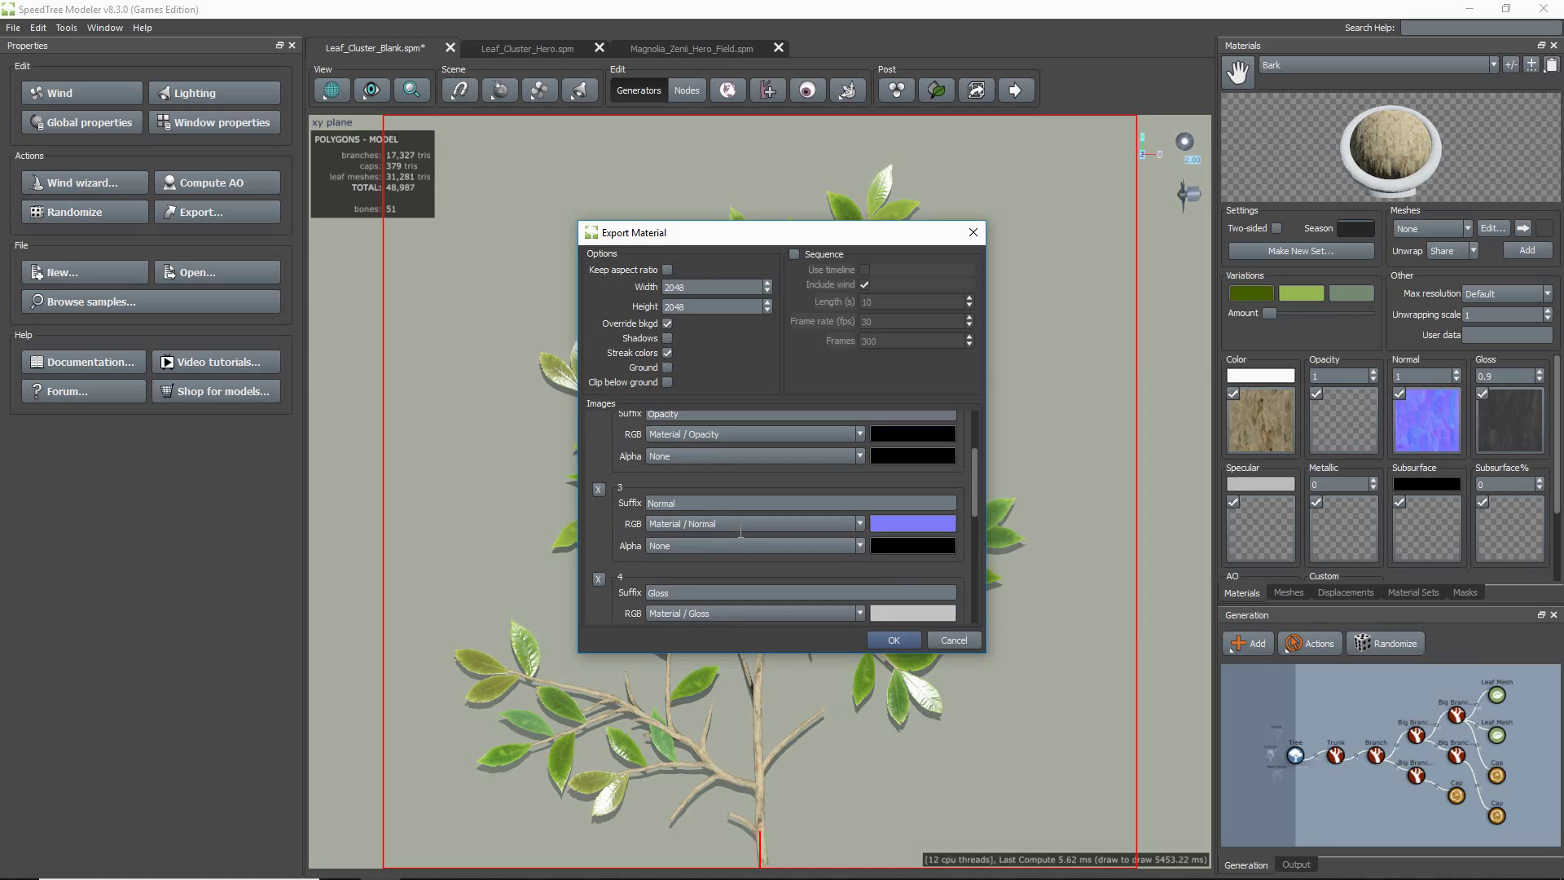
click(891, 641)
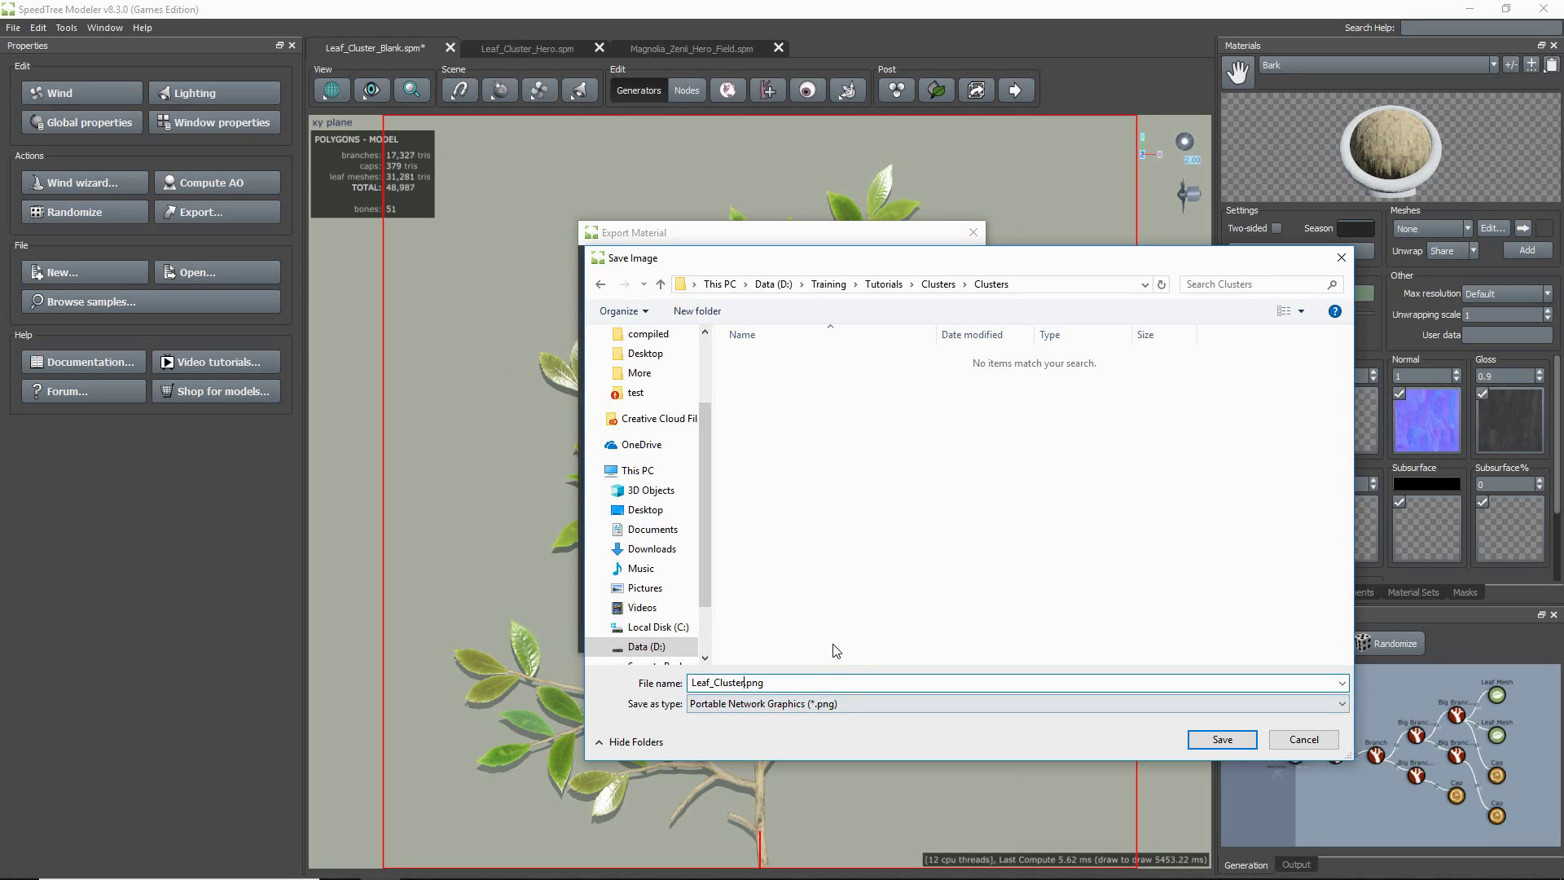
click(1225, 741)
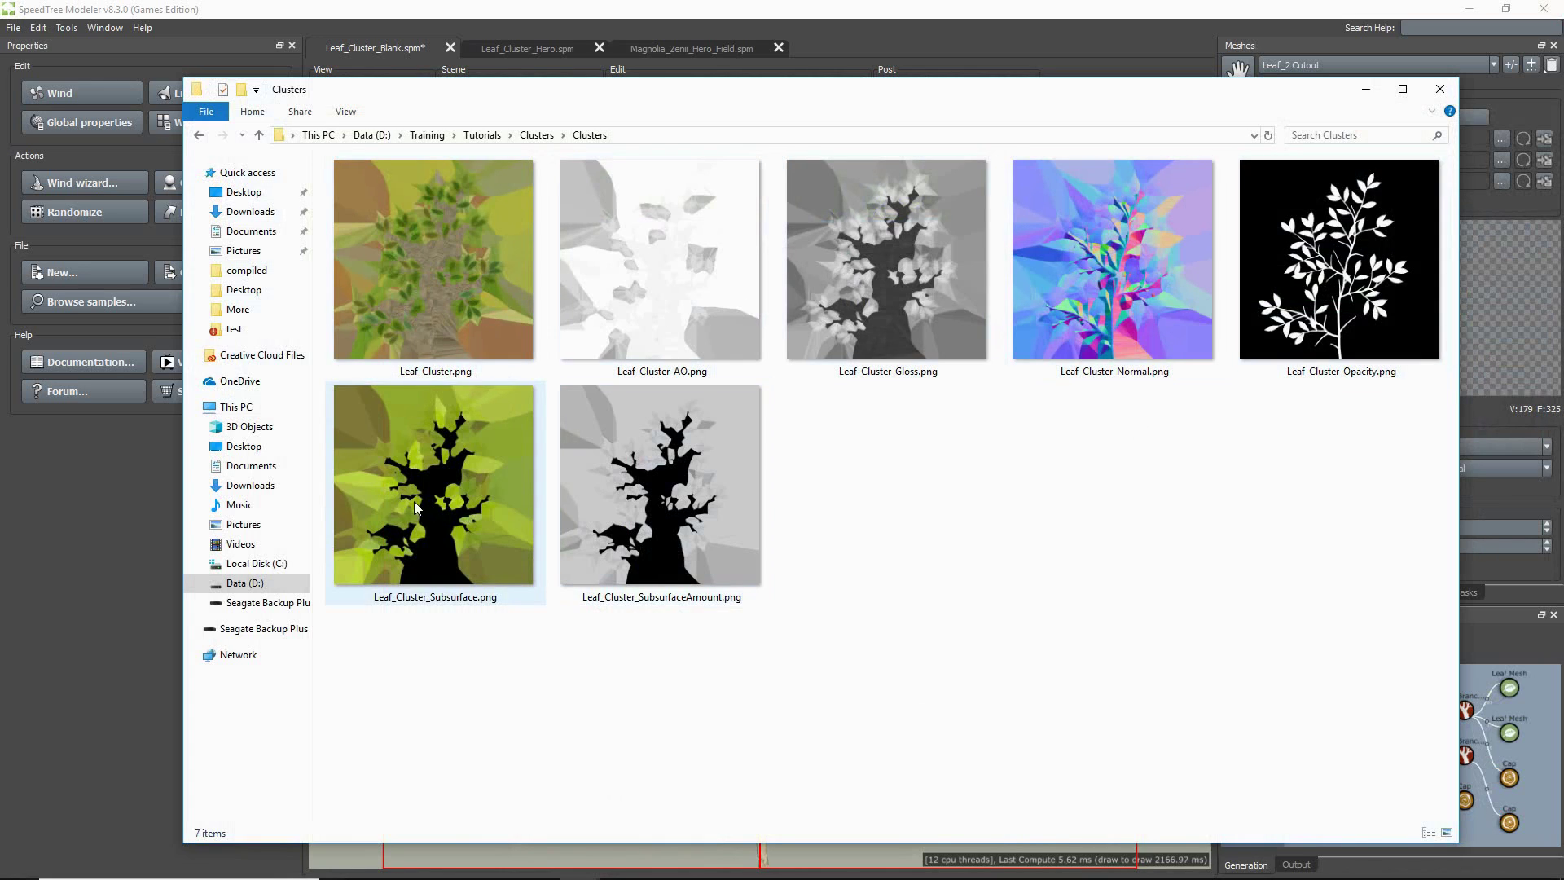
- View the exported Leaf_Cluster color, gloss and normal maps at full size, and return to the cluster model in SpeedTree
double_click(490, 311)
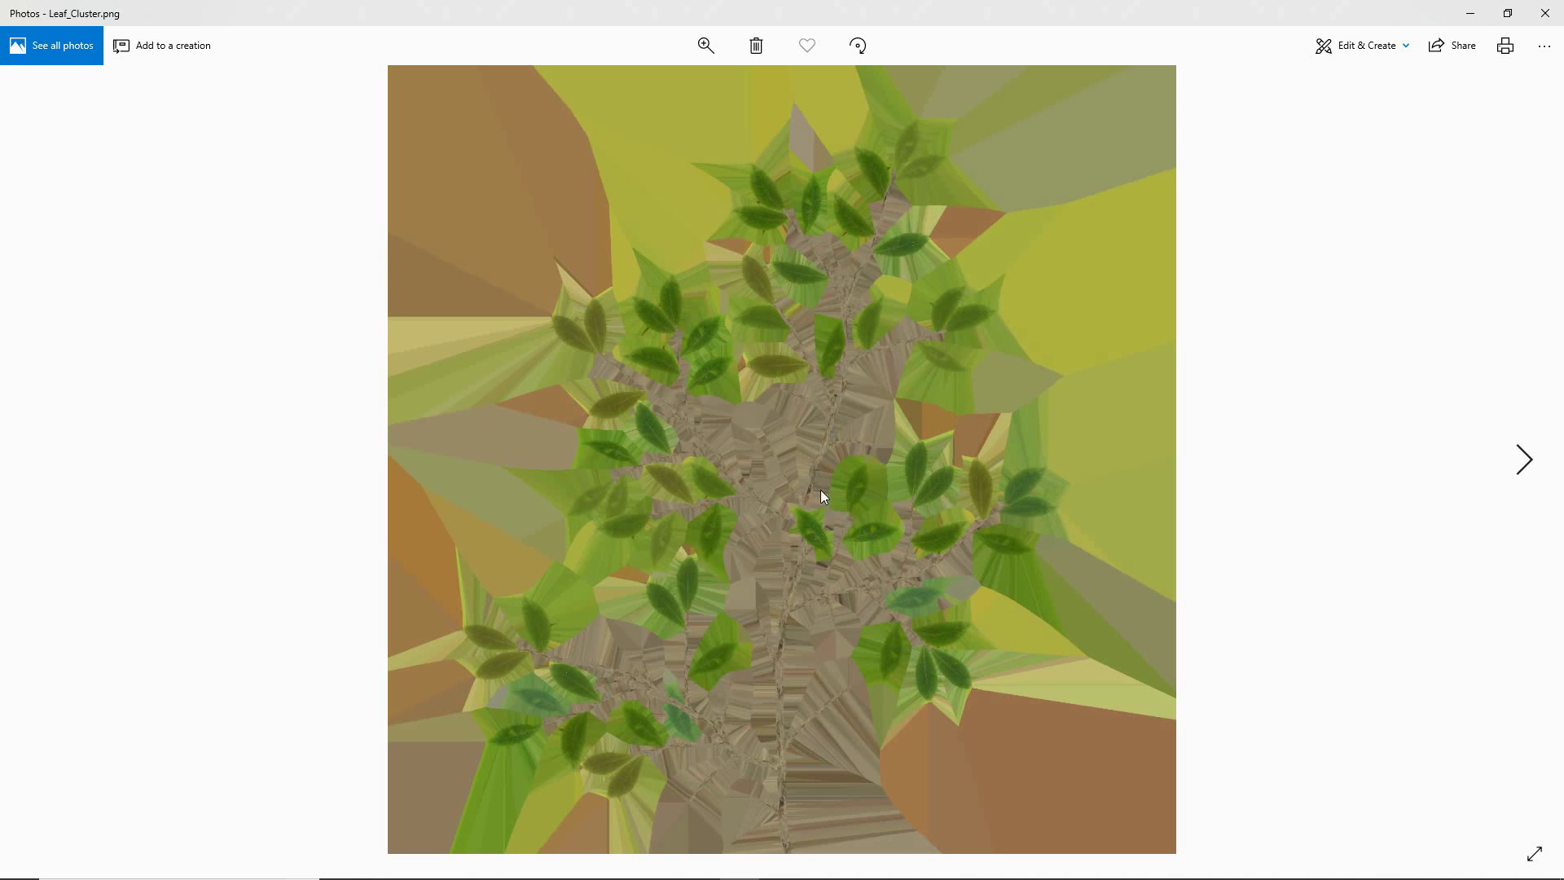
click(1523, 460)
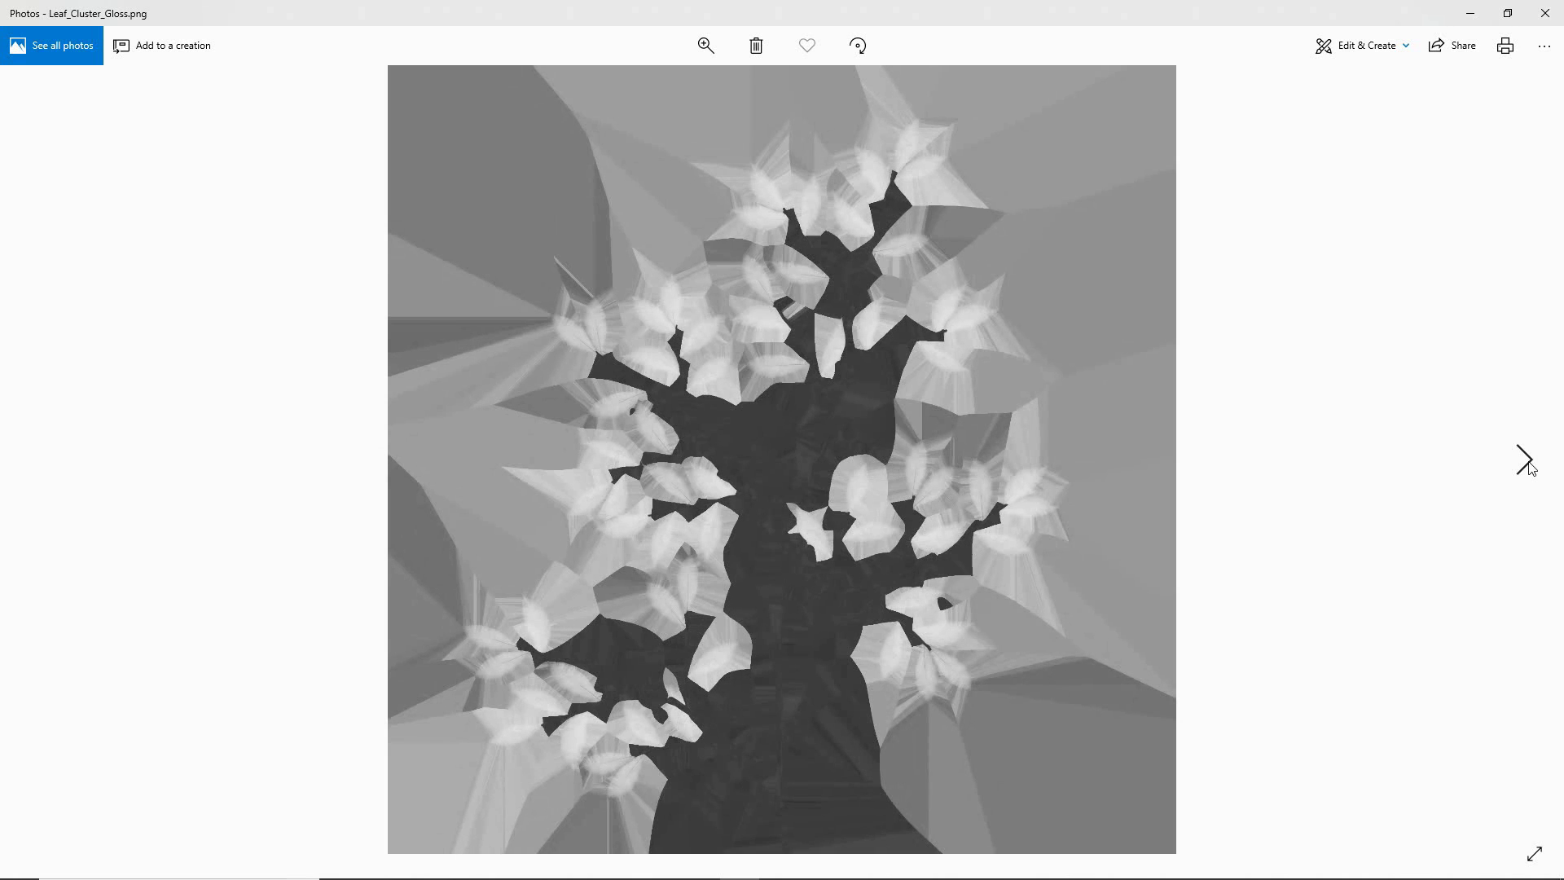
click(1527, 463)
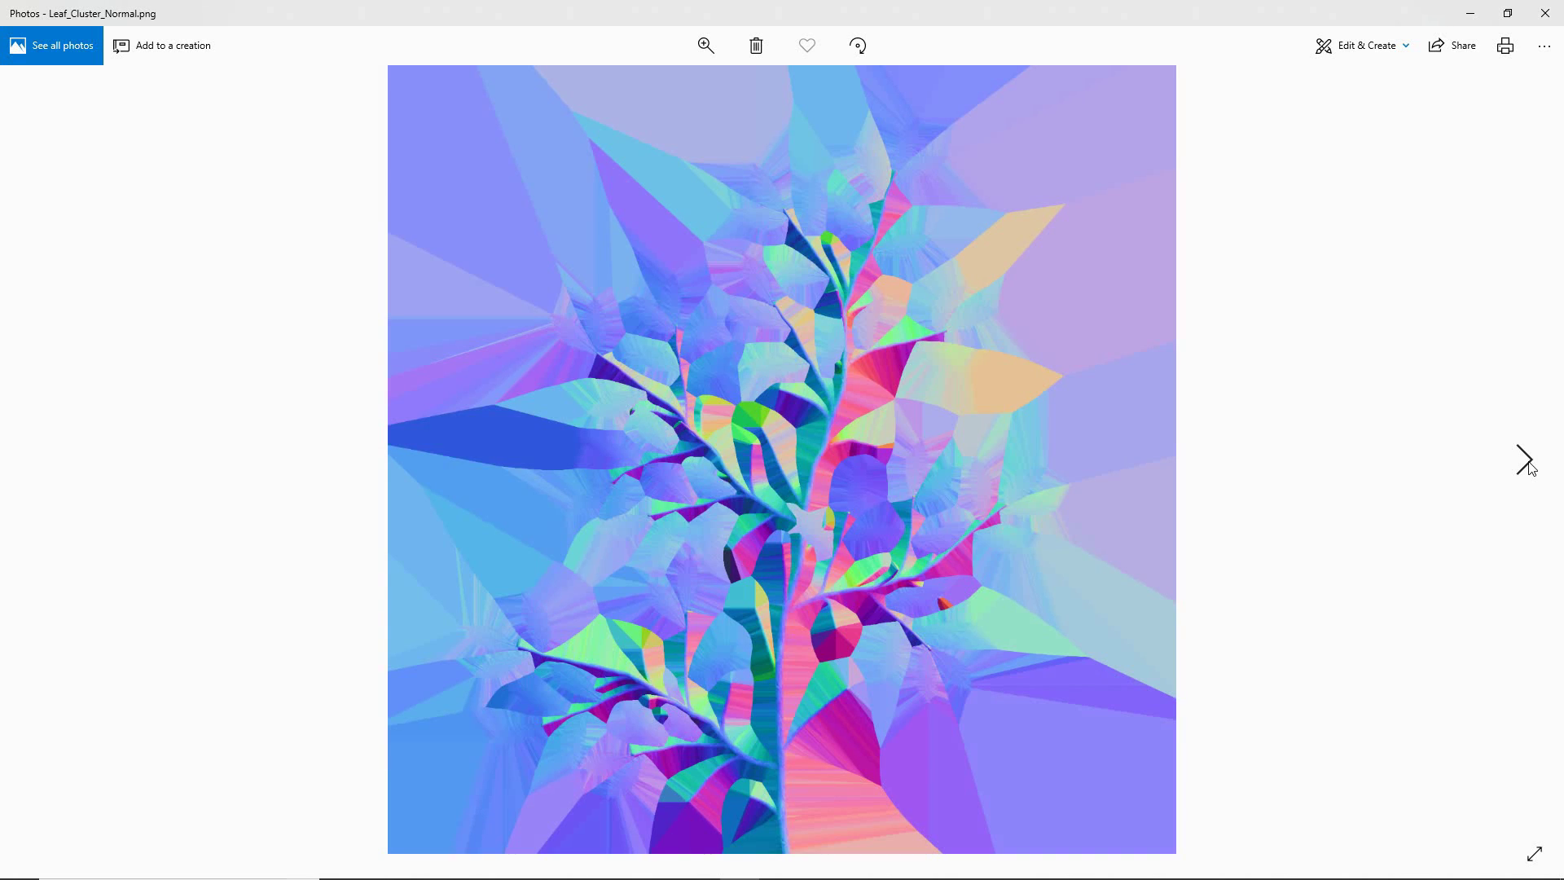
click(1545, 12)
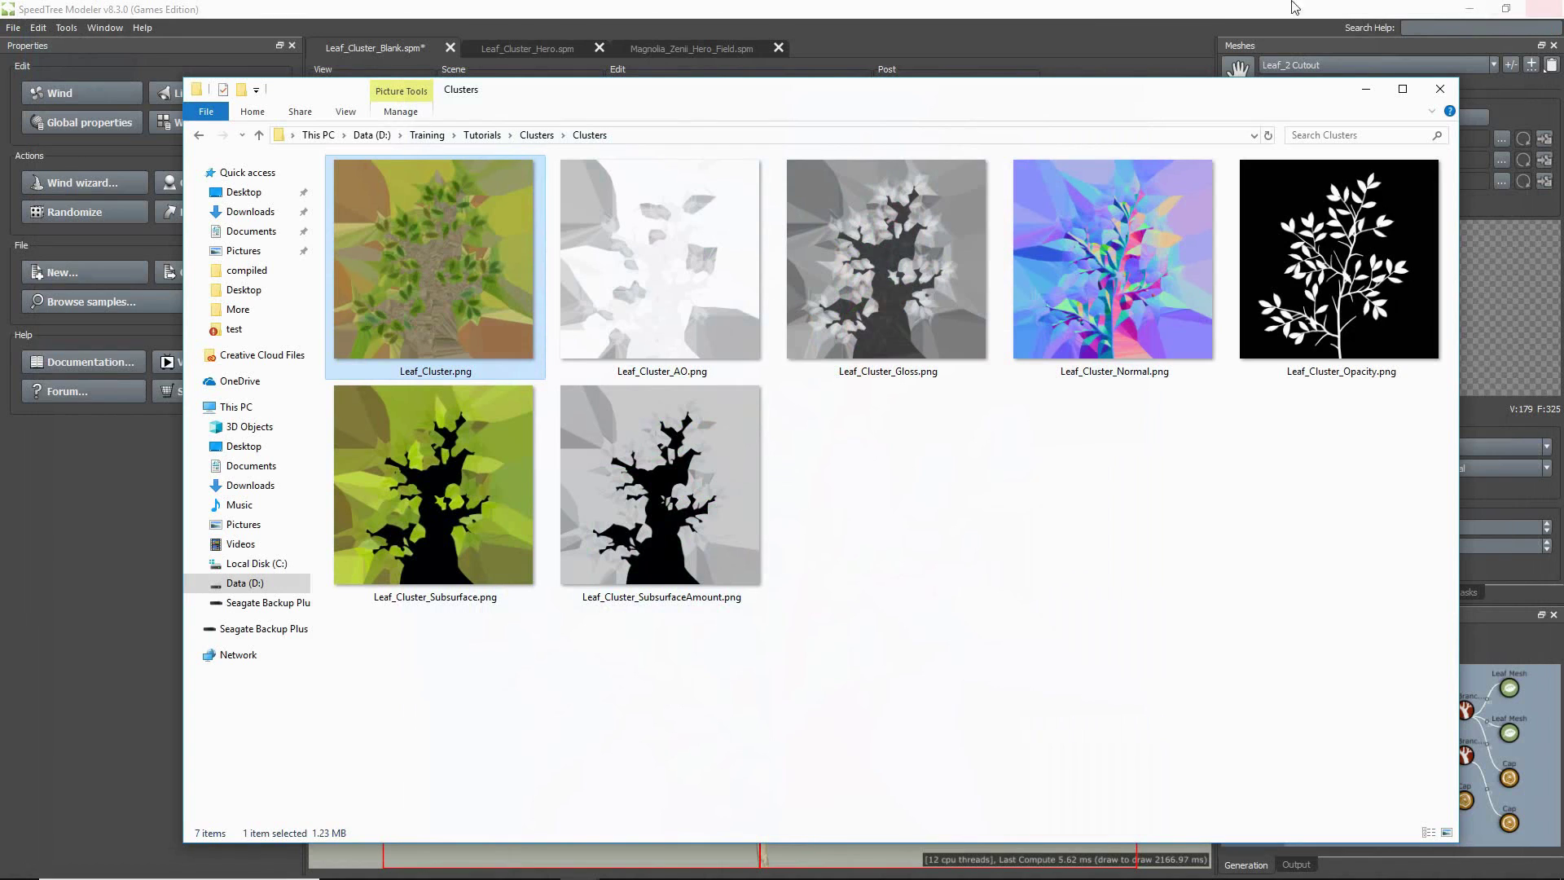
click(941, 65)
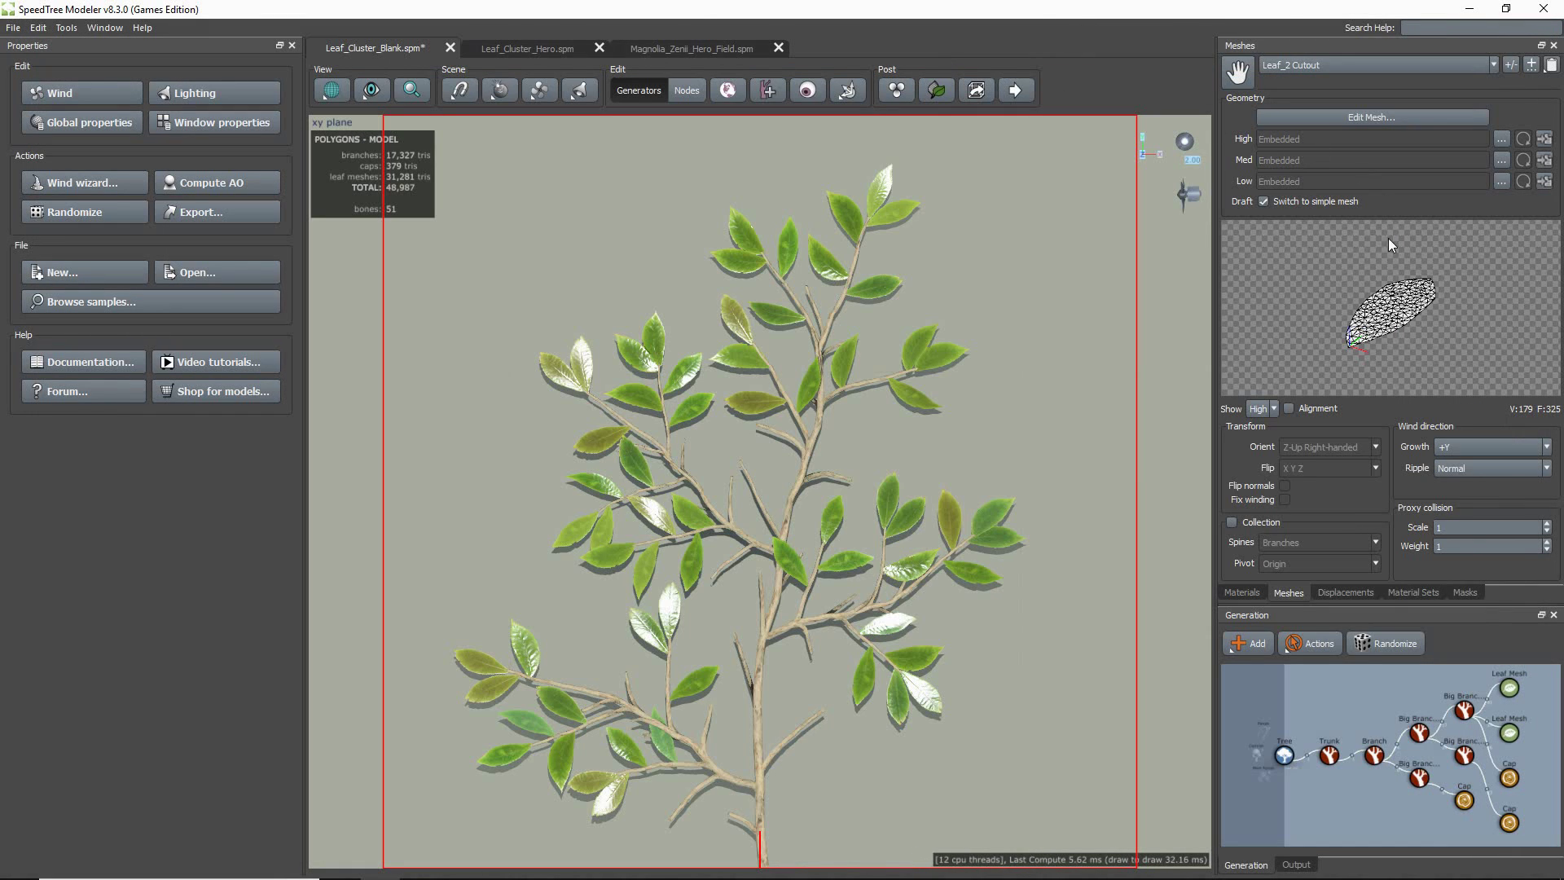
- Inspect the Leaf_2 Cutout mesh from another angle and show the material settings
drag(1389, 309, 1380, 363)
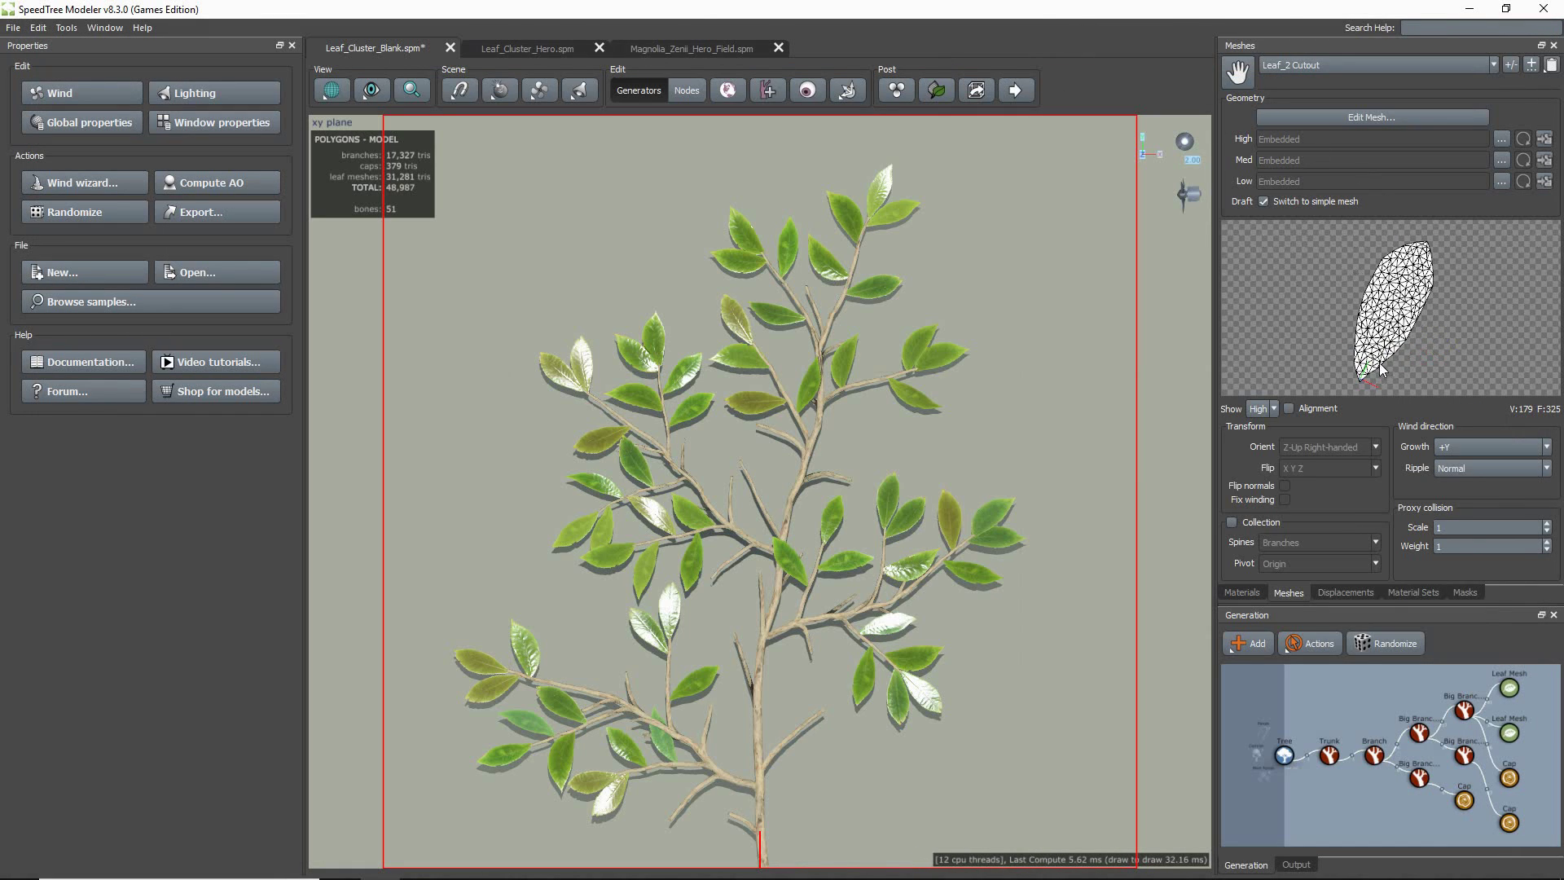
click(1242, 593)
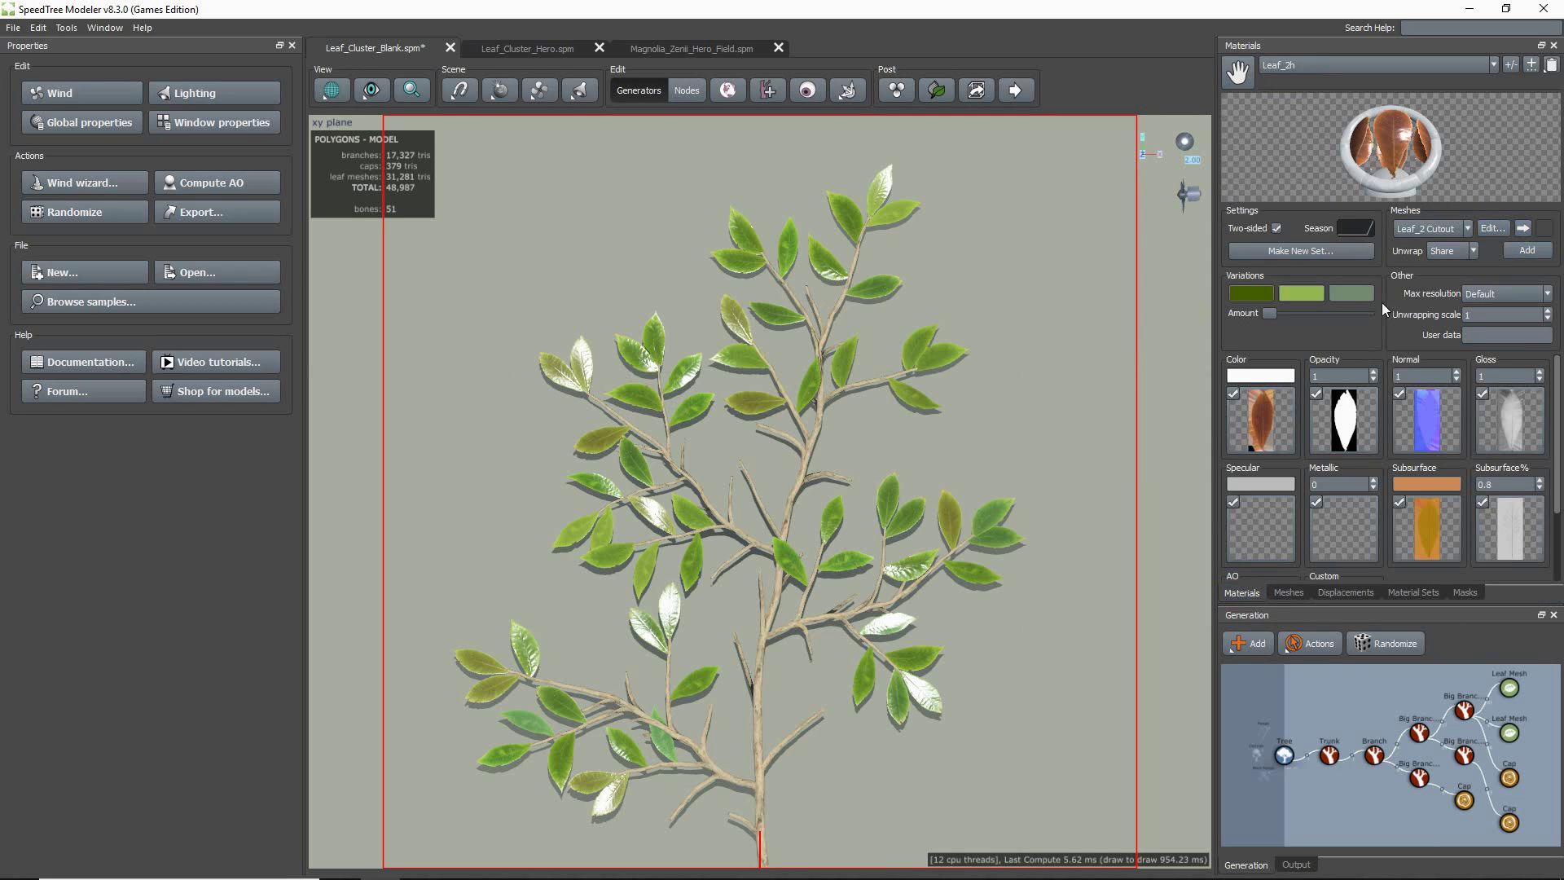